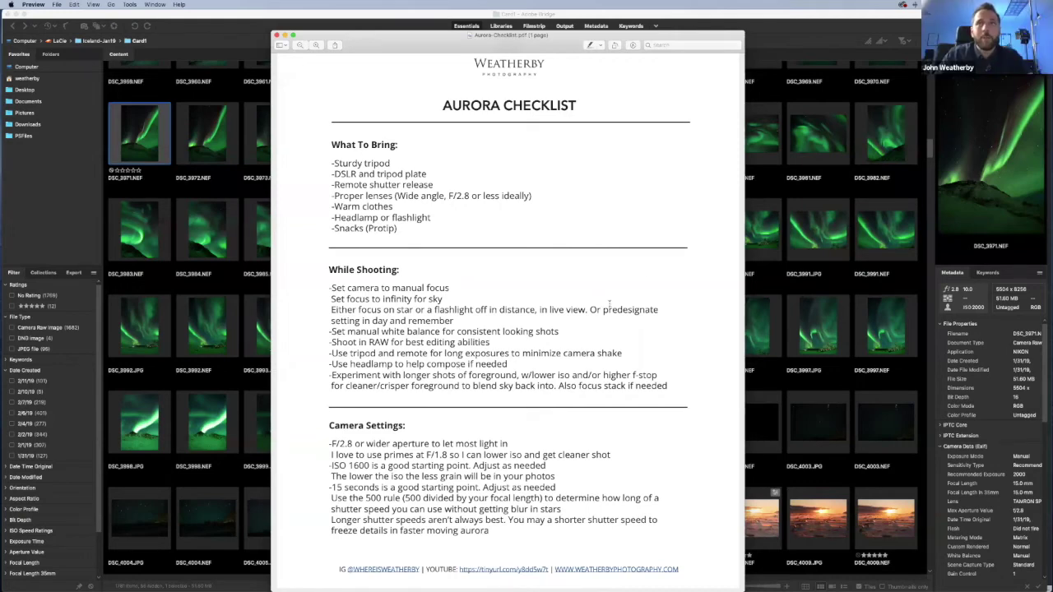
Switch to Adobe Bridge, view DSC_4213.NEF full screen and inspect its starry sky at 100%
{"action": "left_click", "coordinate": [830, 233]}
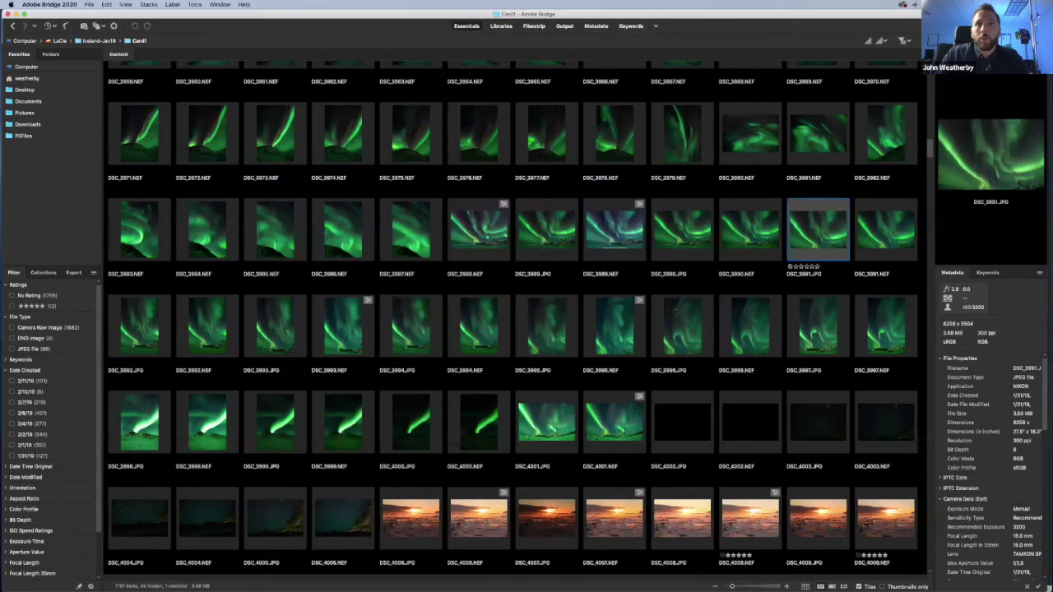
{"action": "scroll", "coordinate": [674, 311], "scroll_direction": "down", "scroll_amount": 20}
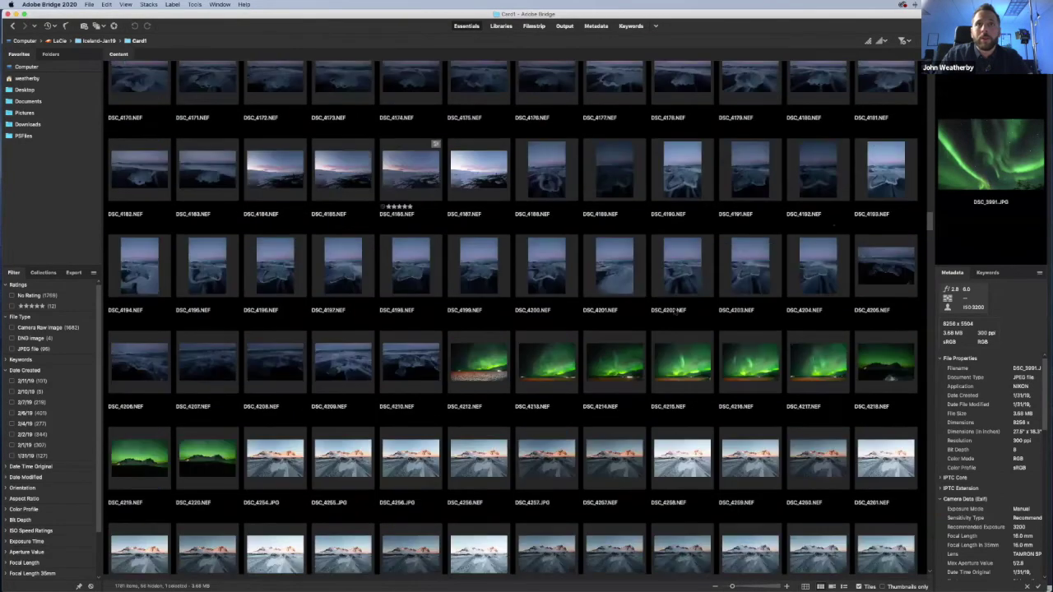
{"action": "scroll", "coordinate": [674, 310], "scroll_direction": "down", "scroll_amount": 2}
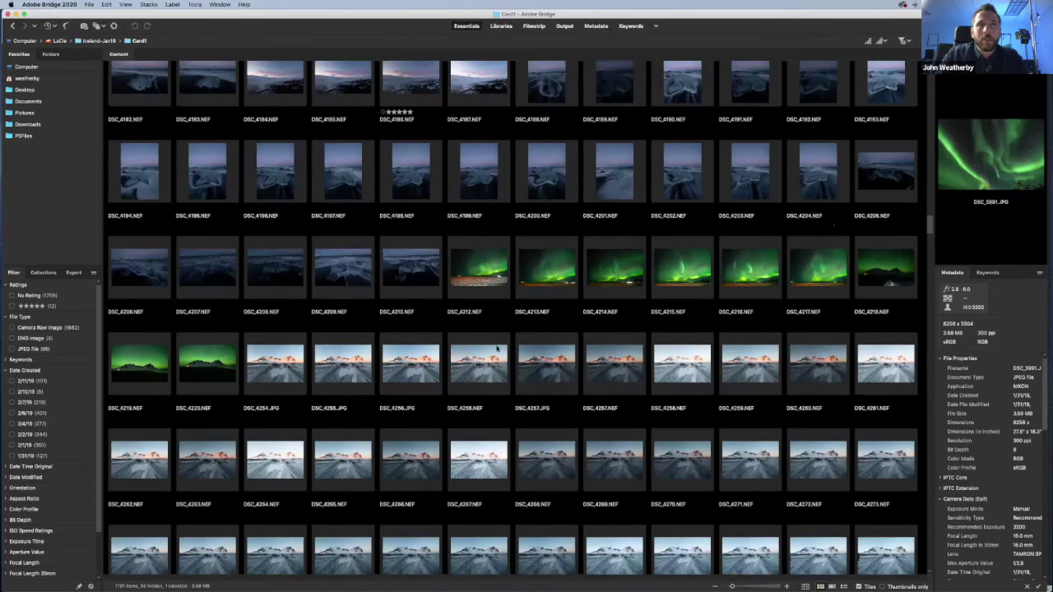
{"action": "left_click", "coordinate": [561, 249]}
{"action": "key", "text": "space"}
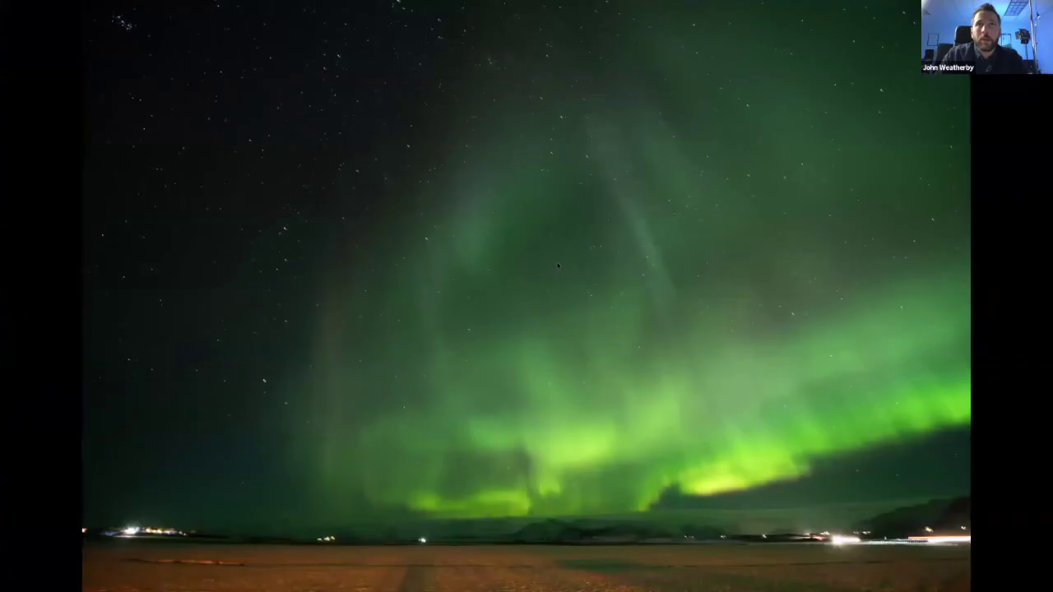
{"action": "left_click", "coordinate": [578, 239]}
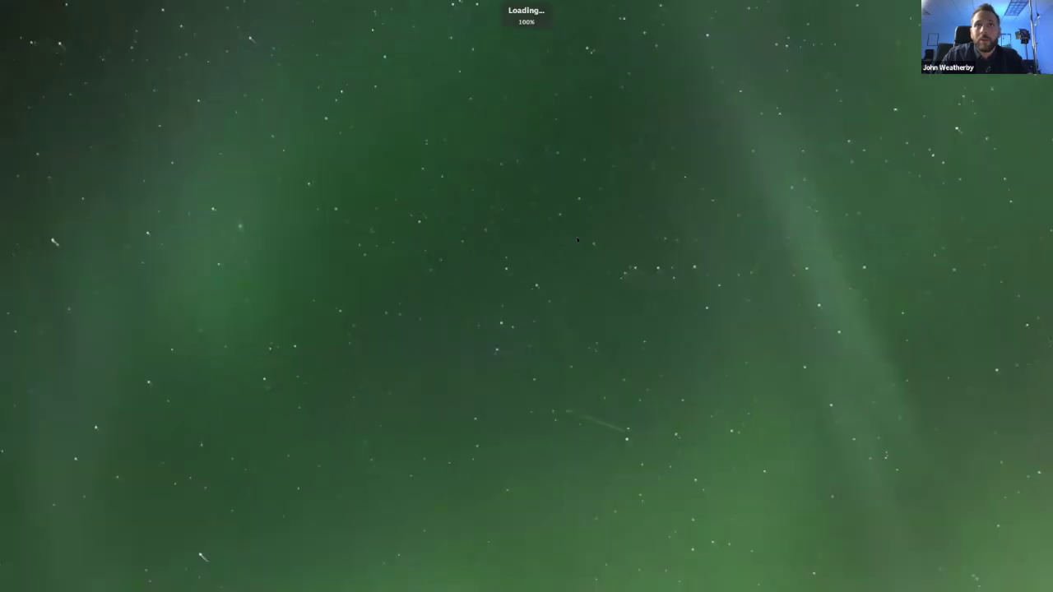
{"action": "left_click", "coordinate": [578, 239]}
{"action": "key", "text": "space"}
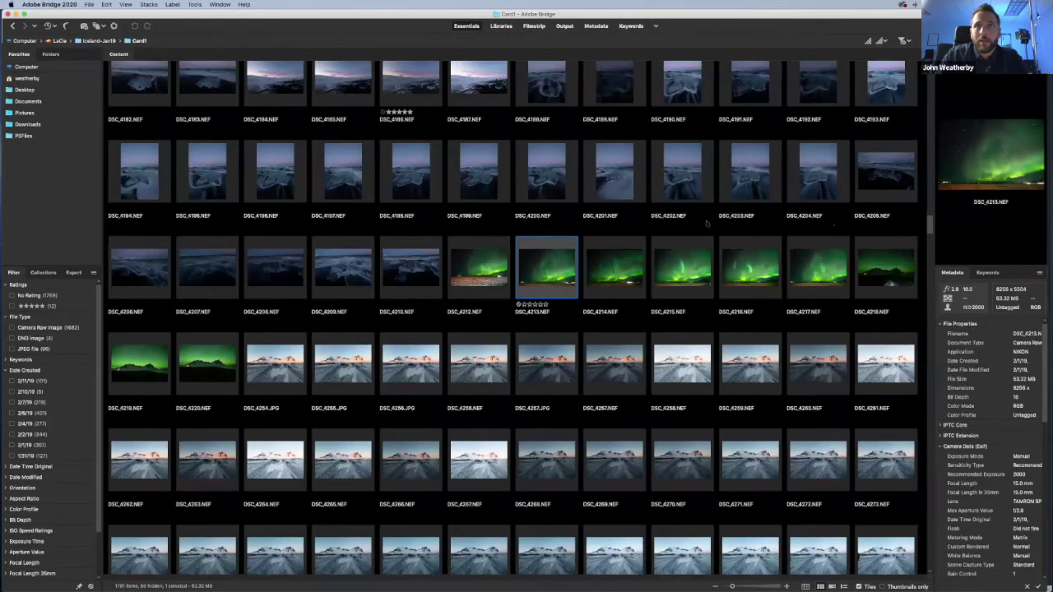
Find DSC_4413.NEF among the aurora shots, view it full screen and inspect the stars above the mountains up close
{"action": "scroll", "coordinate": [703, 222], "scroll_direction": "down", "scroll_amount": 15}
{"action": "scroll", "coordinate": [706, 222], "scroll_direction": "down", "scroll_amount": 12}
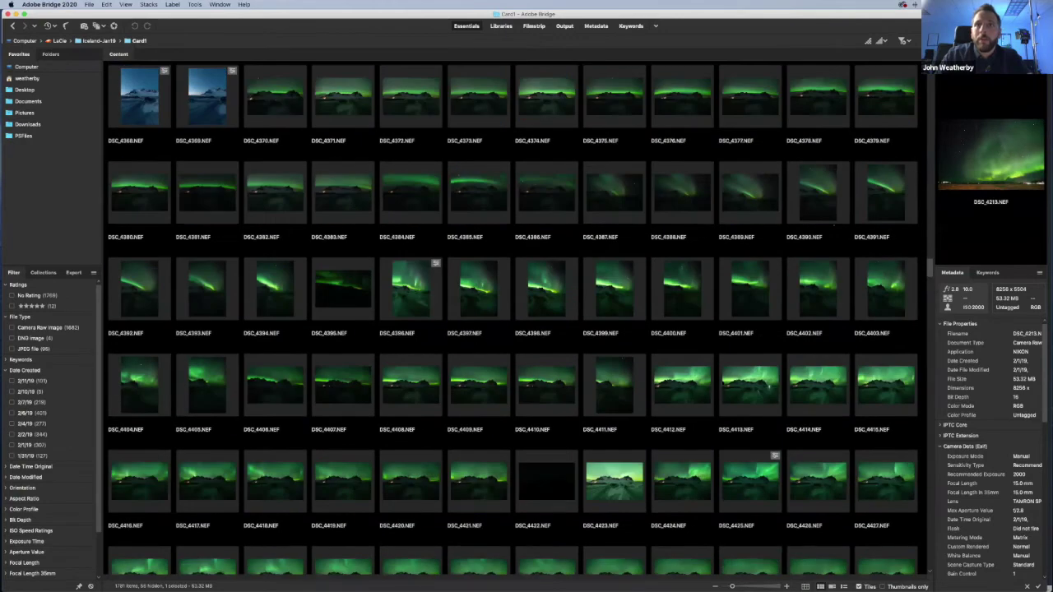
{"action": "left_click", "coordinate": [750, 382]}
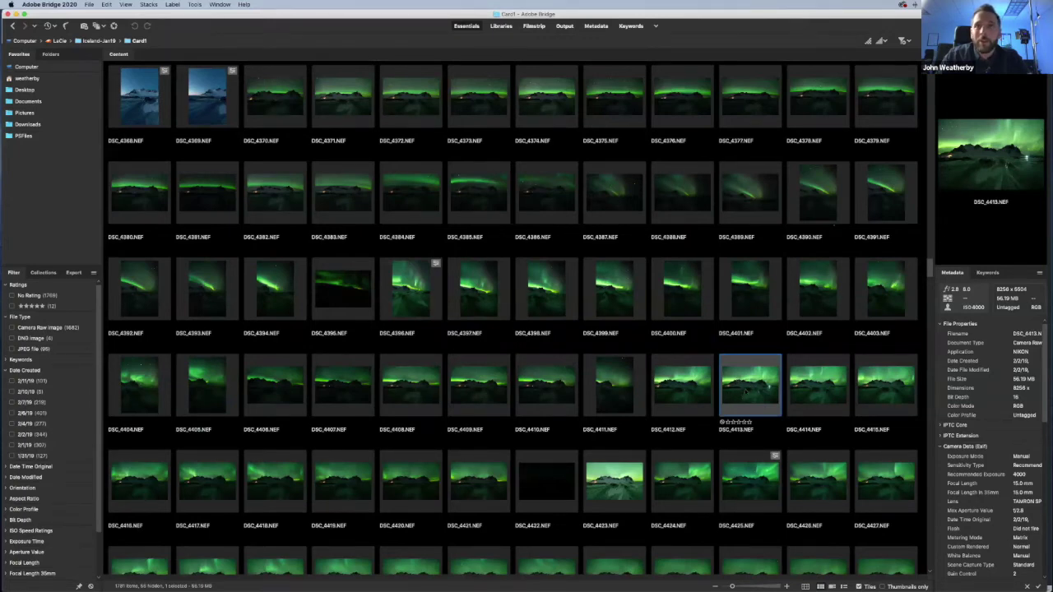
{"action": "key", "text": "space"}
{"action": "key", "text": "space"}
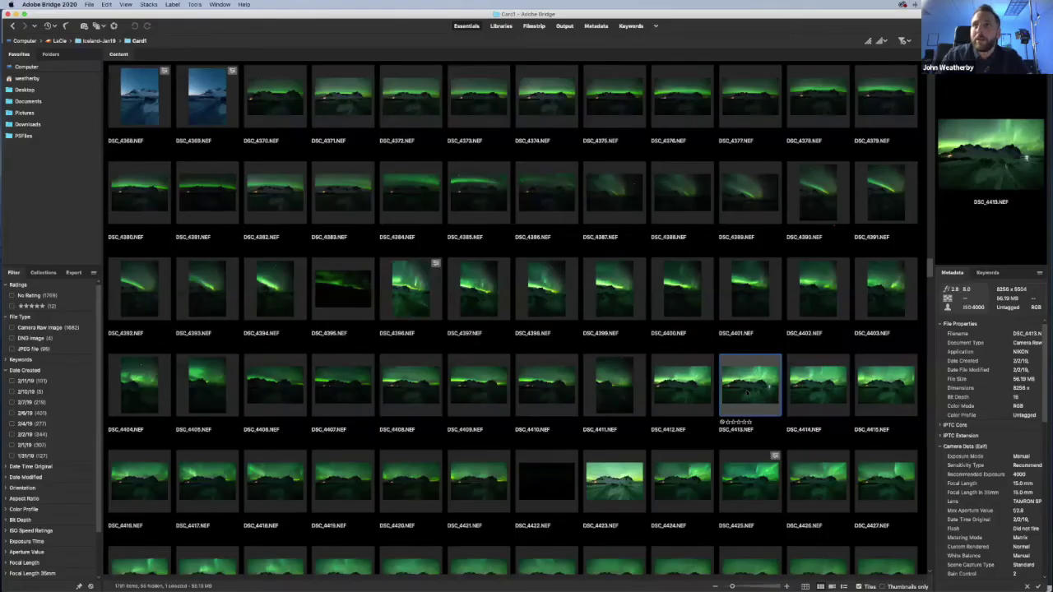
{"action": "key", "text": "space"}
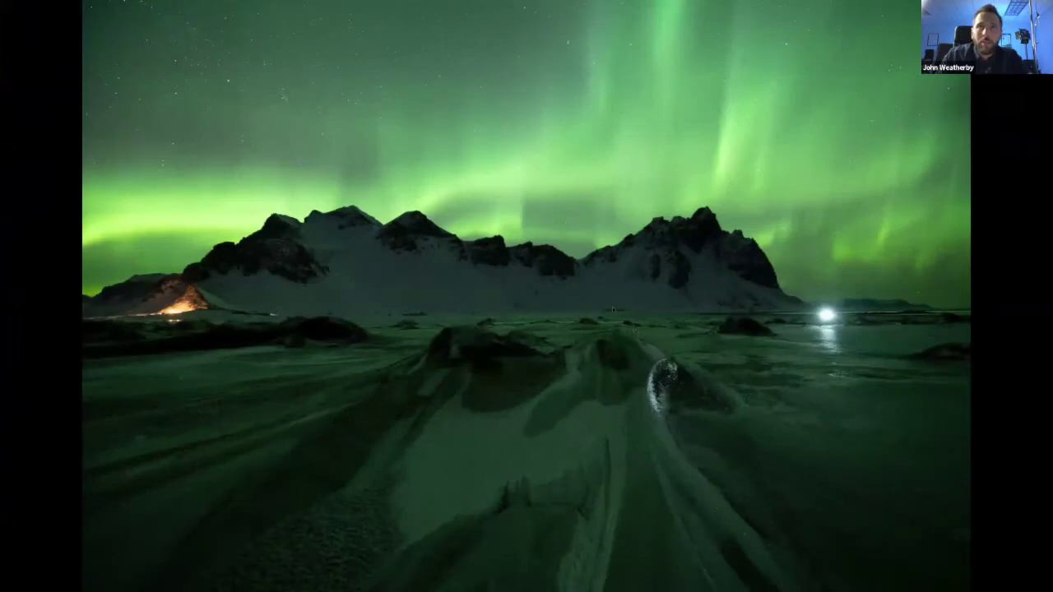
{"action": "left_click", "coordinate": [437, 153]}
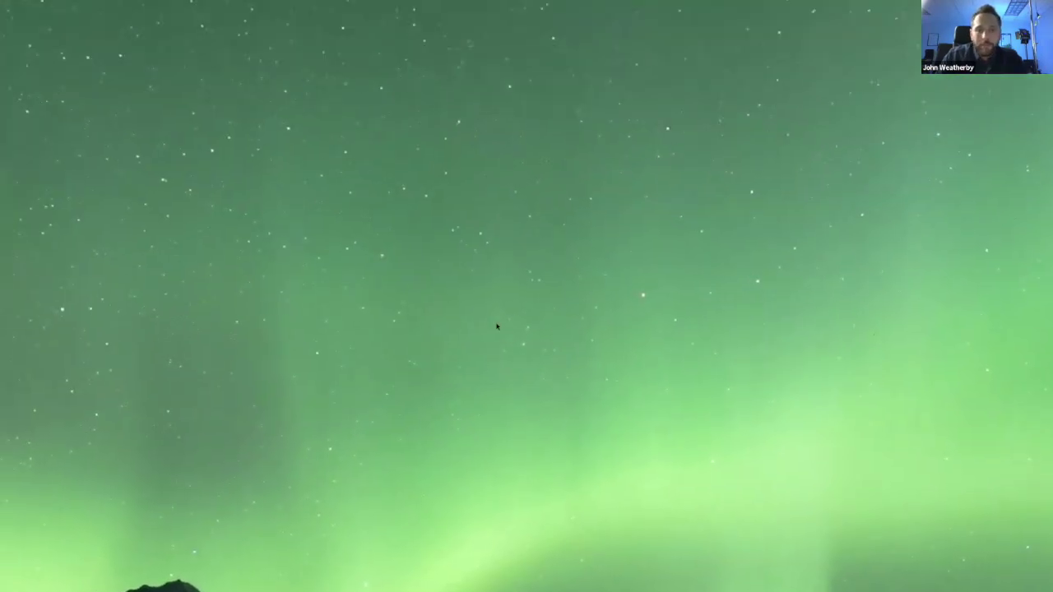
{"action": "left_click_drag", "start_coordinate": [497, 327], "coordinate": [526, 364]}
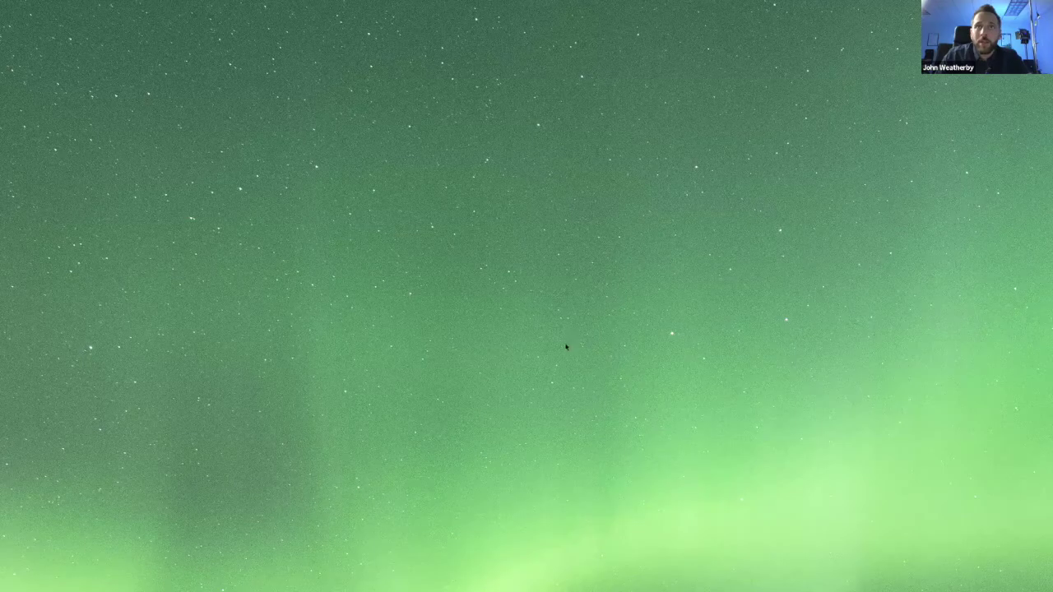
{"action": "key", "text": "Escape"}
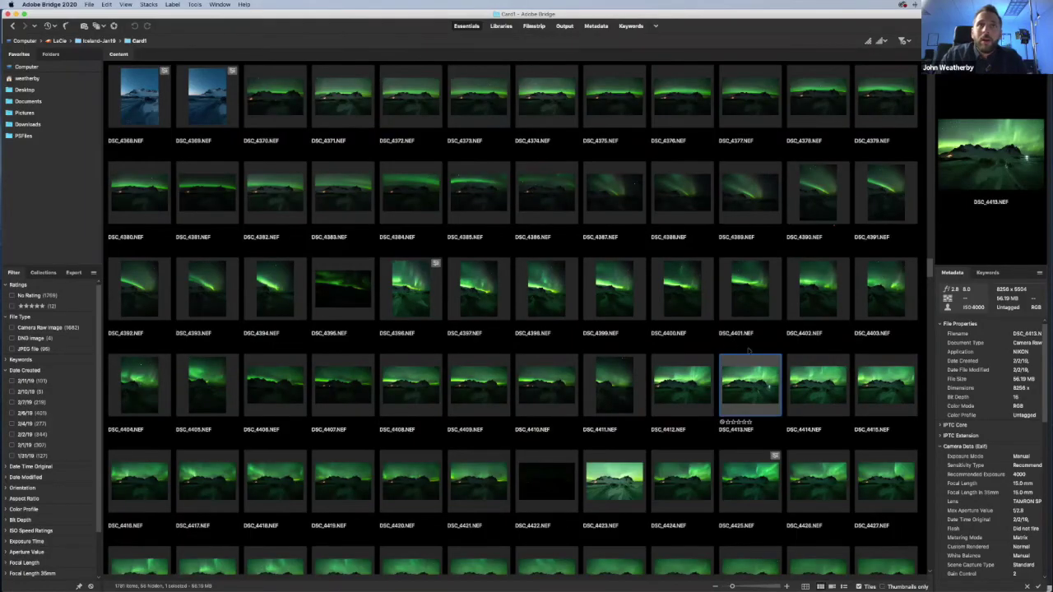
View DSC_4420.NEF full screen and check its dark foreground at 100%
{"action": "scroll", "coordinate": [749, 351], "scroll_direction": "down", "scroll_amount": 1}
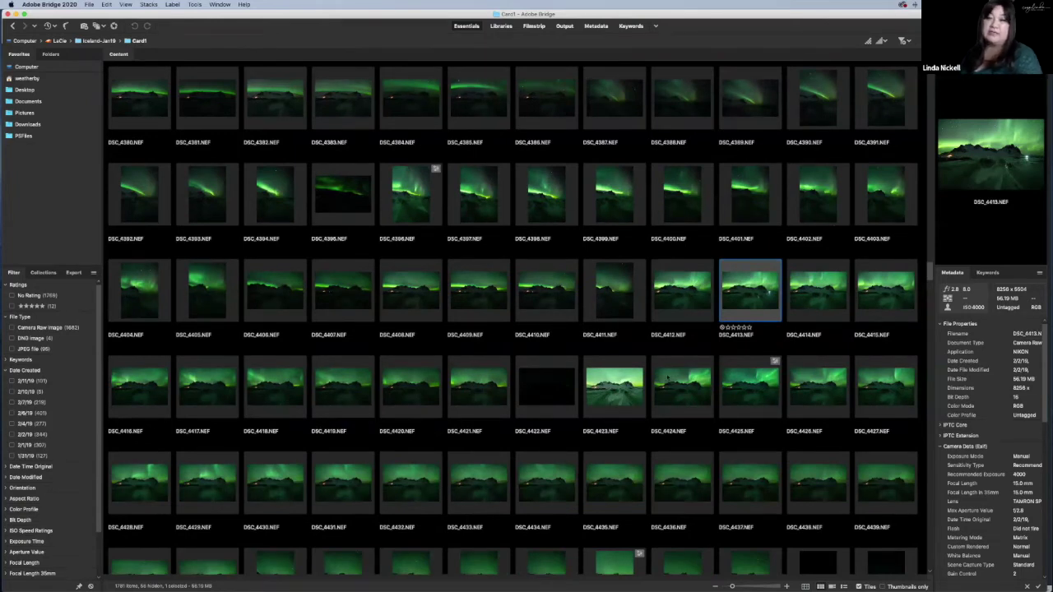
{"action": "left_click", "coordinate": [670, 378]}
{"action": "key", "text": "space"}
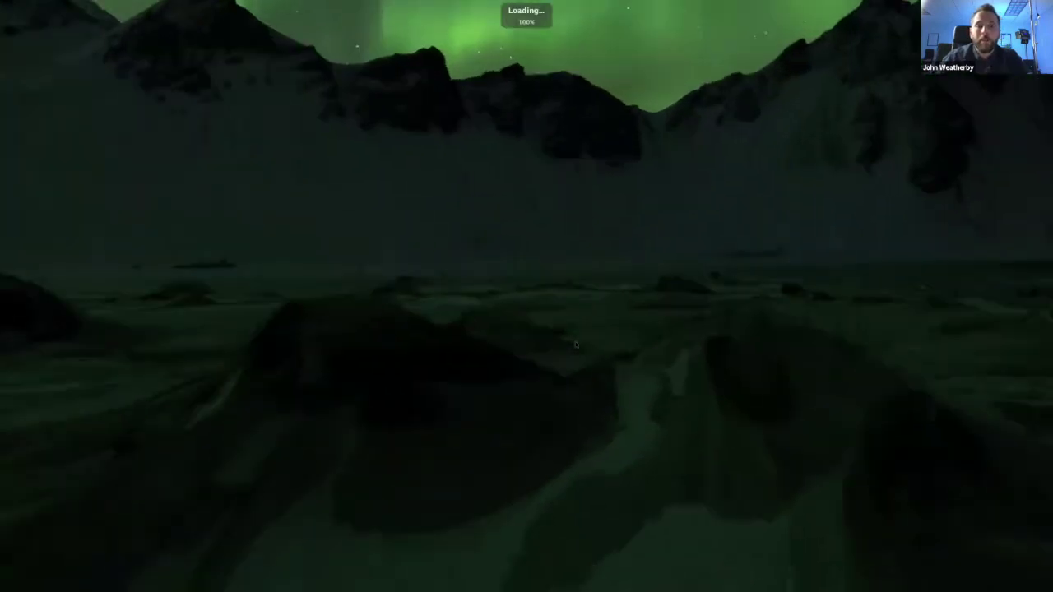
{"action": "key", "text": "space"}
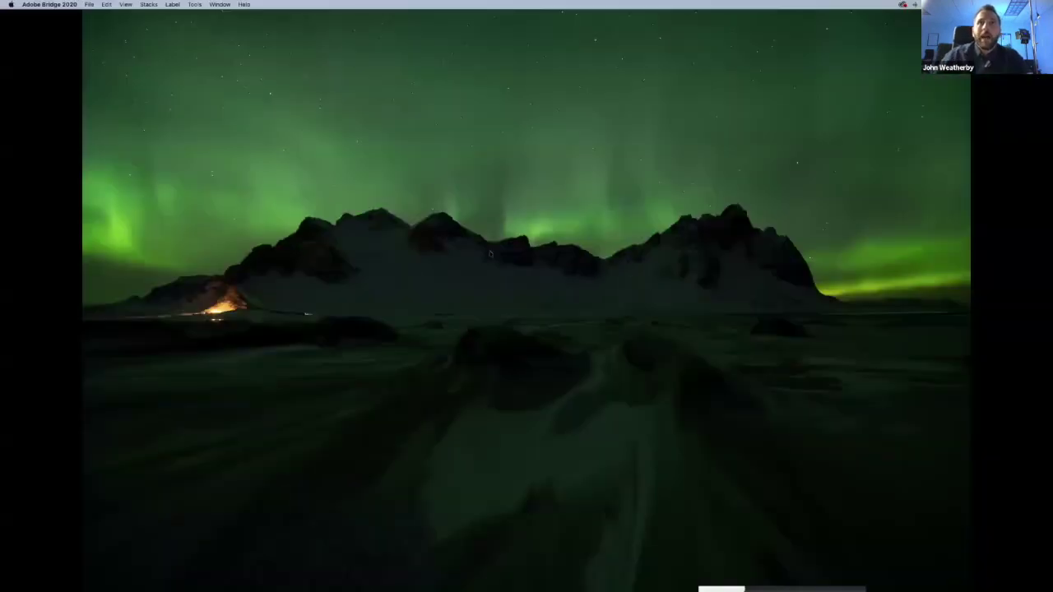
Look through the thumbnails of the Card1 folder for another aurora photo
{"action": "scroll", "coordinate": [646, 413], "scroll_direction": "up", "scroll_amount": 2}
{"action": "scroll", "coordinate": [699, 428], "scroll_direction": "down", "scroll_amount": 6}
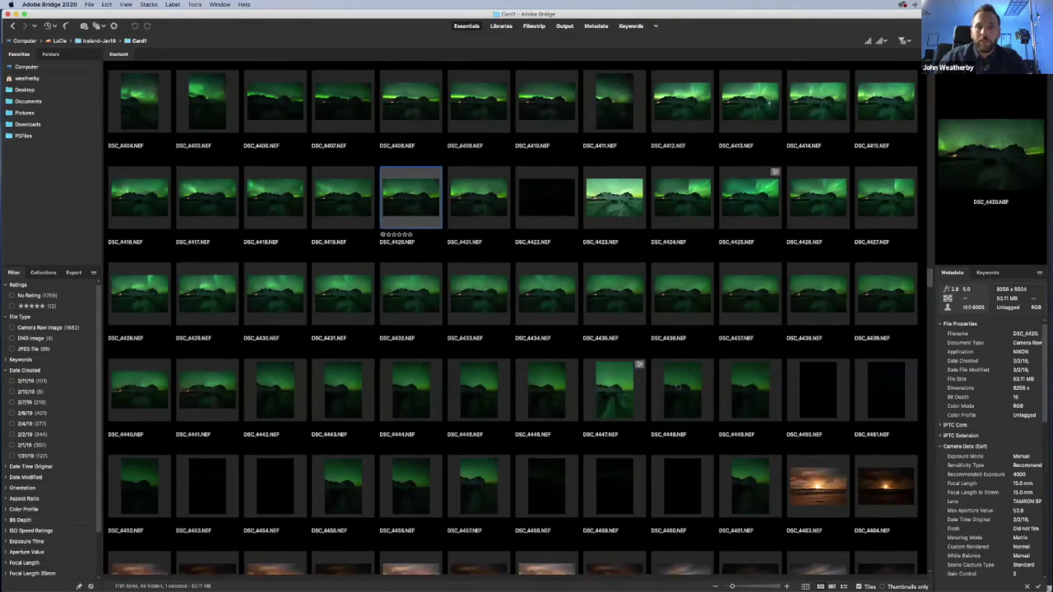
{"action": "scroll", "coordinate": [677, 387], "scroll_direction": "down", "scroll_amount": 5}
{"action": "scroll", "coordinate": [678, 385], "scroll_direction": "down", "scroll_amount": 15}
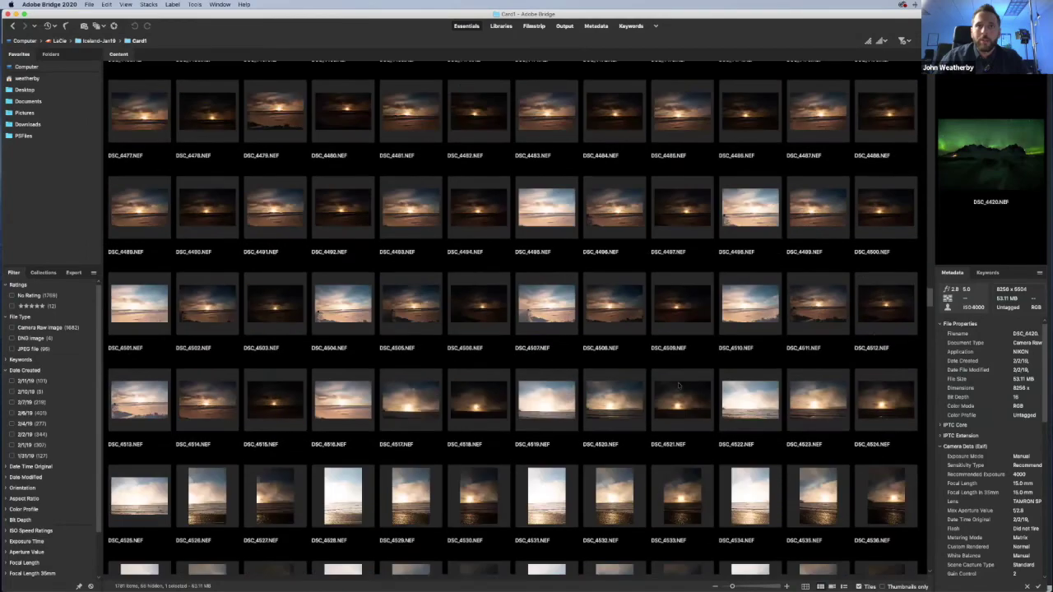
{"action": "scroll", "coordinate": [678, 385], "scroll_direction": "down", "scroll_amount": 12}
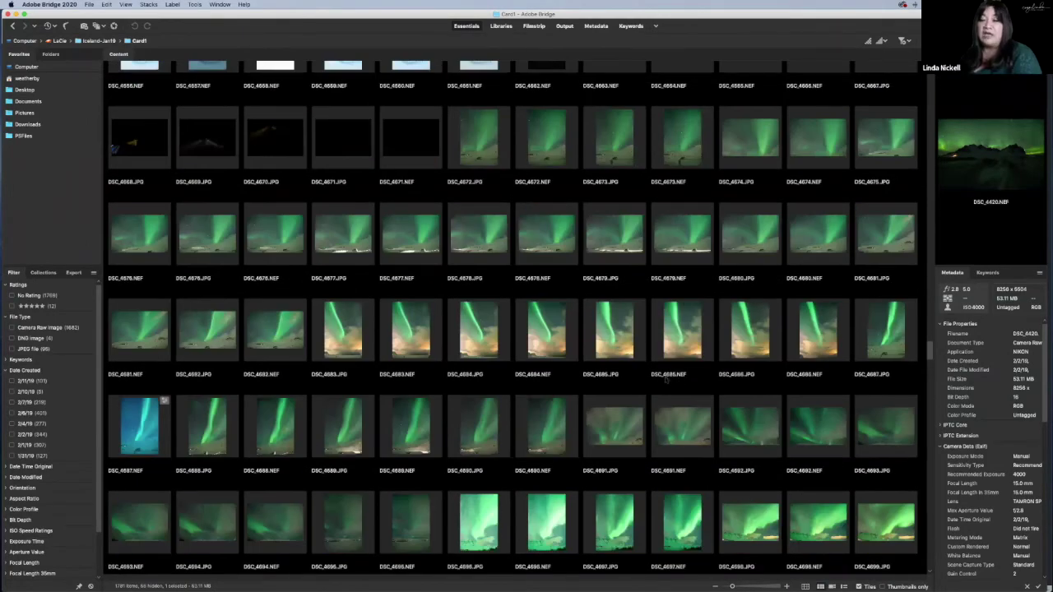
{"action": "scroll", "coordinate": [668, 380], "scroll_direction": "down", "scroll_amount": 2}
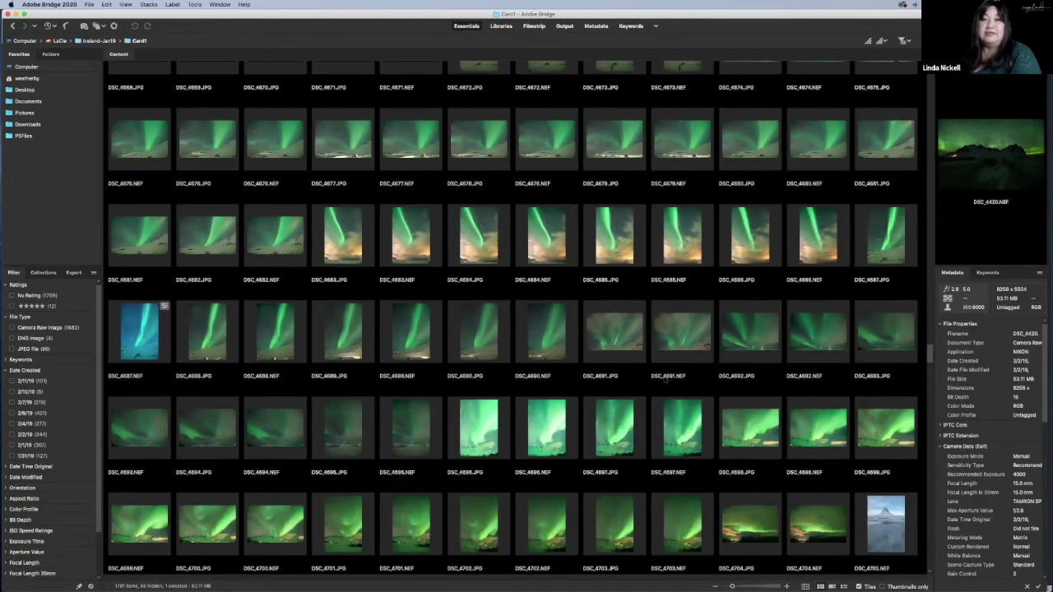
{"action": "scroll", "coordinate": [666, 380], "scroll_direction": "down", "scroll_amount": 3}
{"action": "scroll", "coordinate": [668, 380], "scroll_direction": "down", "scroll_amount": 15}
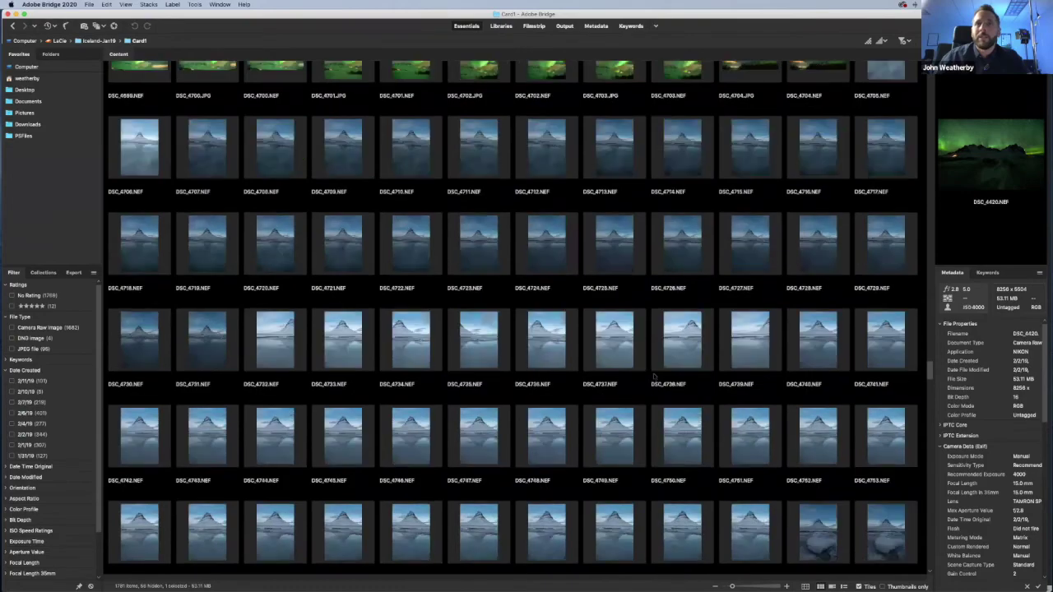
{"action": "scroll", "coordinate": [655, 377], "scroll_direction": "down", "scroll_amount": 20}
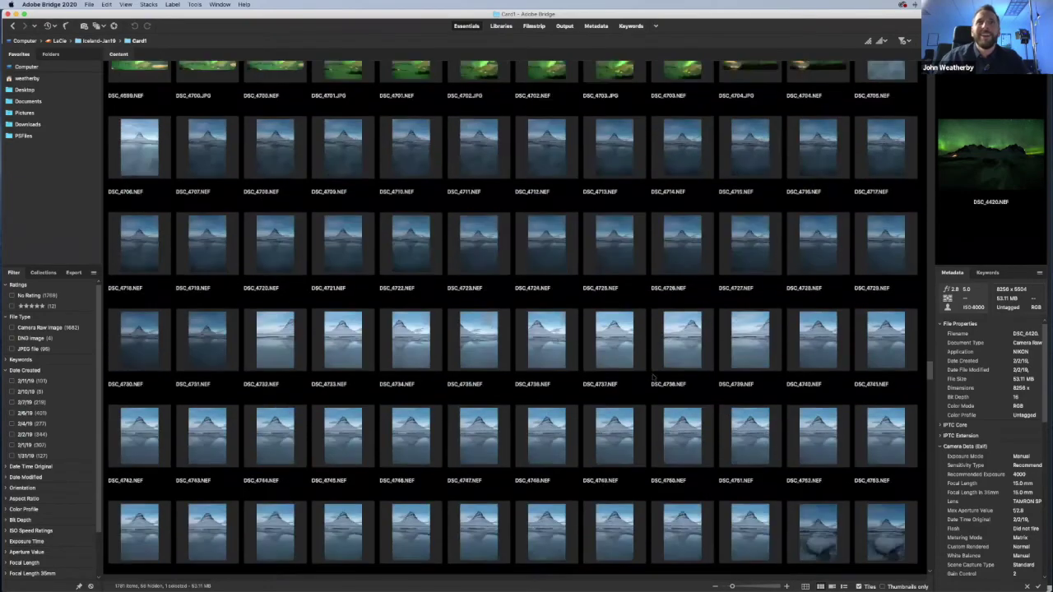
{"action": "scroll", "coordinate": [655, 378], "scroll_direction": "down", "scroll_amount": 20}
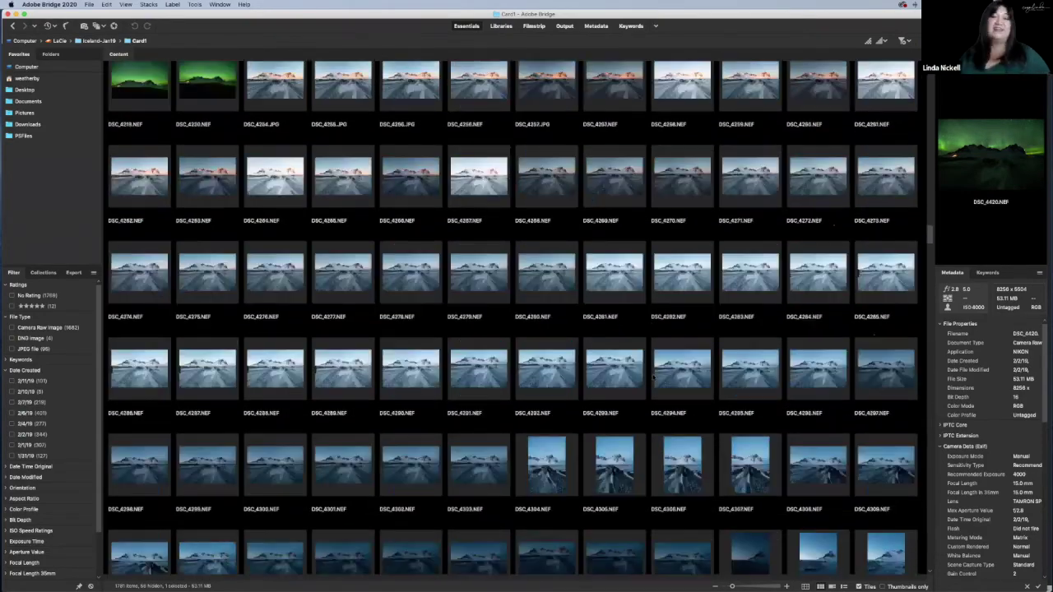
{"action": "scroll", "coordinate": [654, 378], "scroll_direction": "up", "scroll_amount": 5}
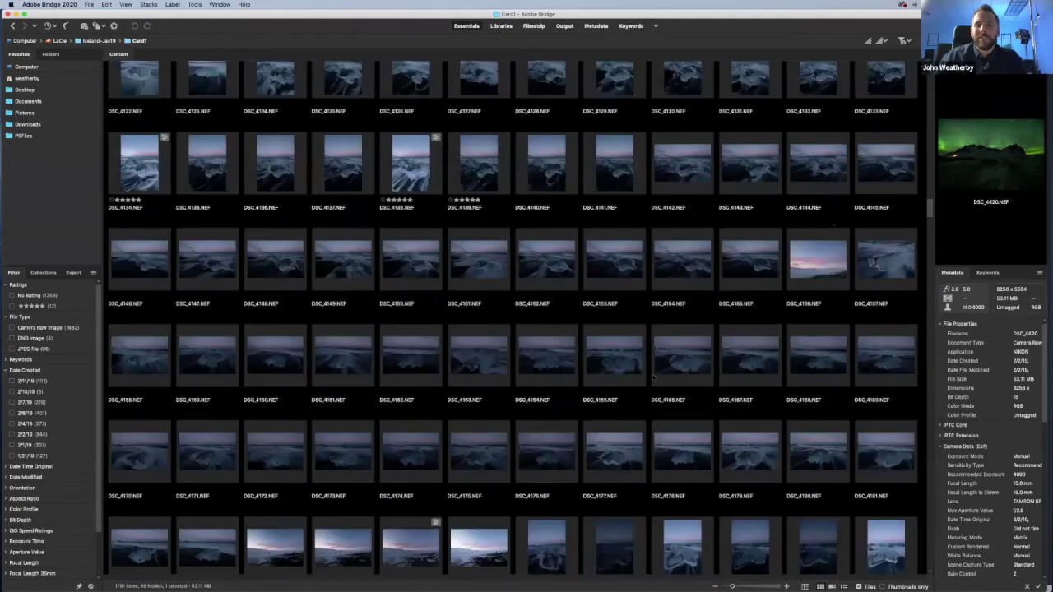
{"action": "scroll", "coordinate": [649, 379], "scroll_direction": "up", "scroll_amount": 15}
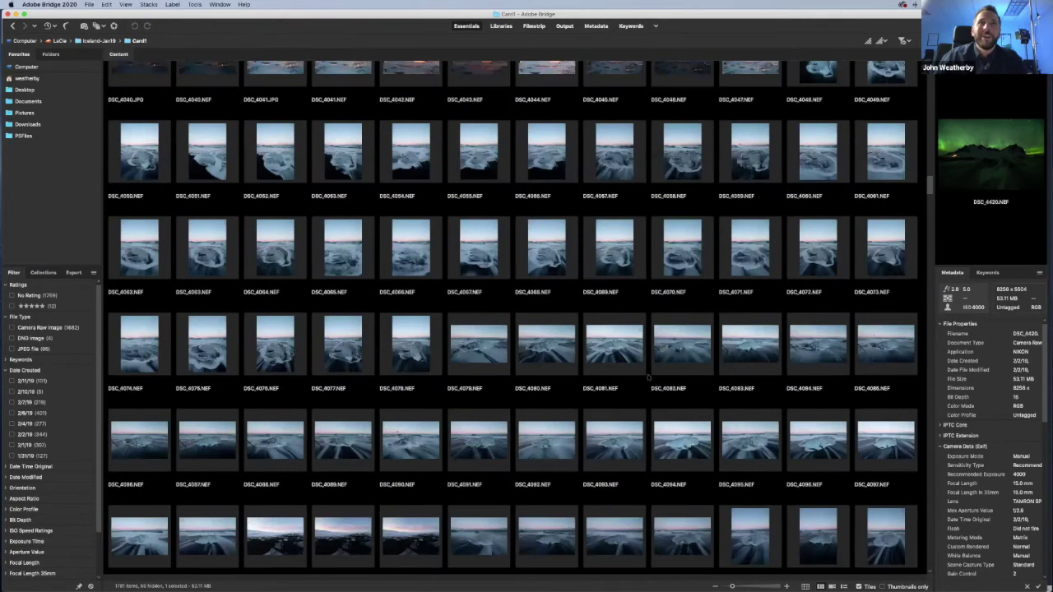
{"action": "scroll", "coordinate": [649, 378], "scroll_direction": "up", "scroll_amount": 15}
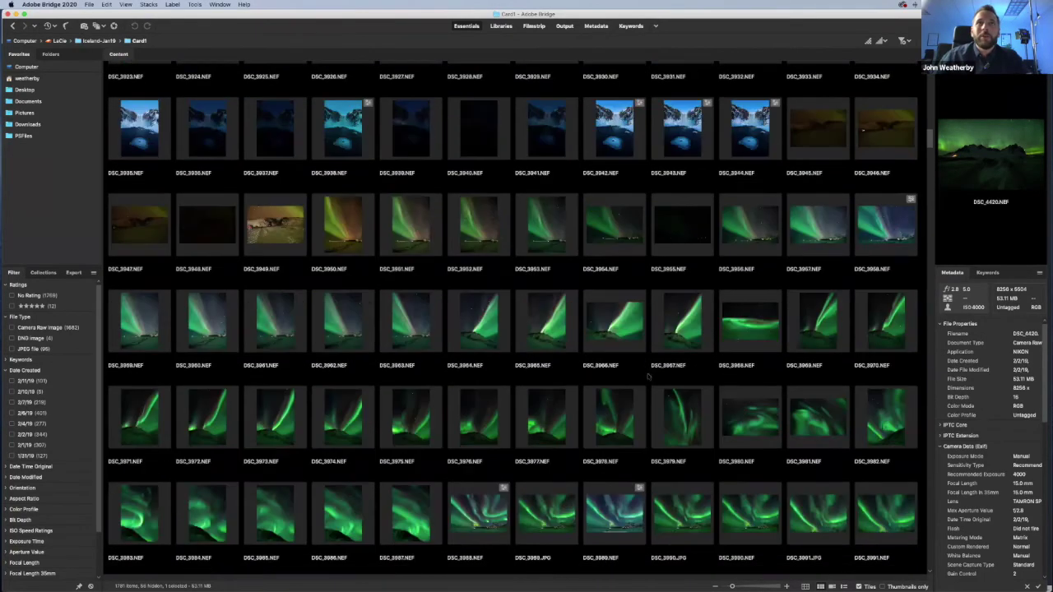
{"action": "scroll", "coordinate": [649, 377], "scroll_direction": "up", "scroll_amount": 12}
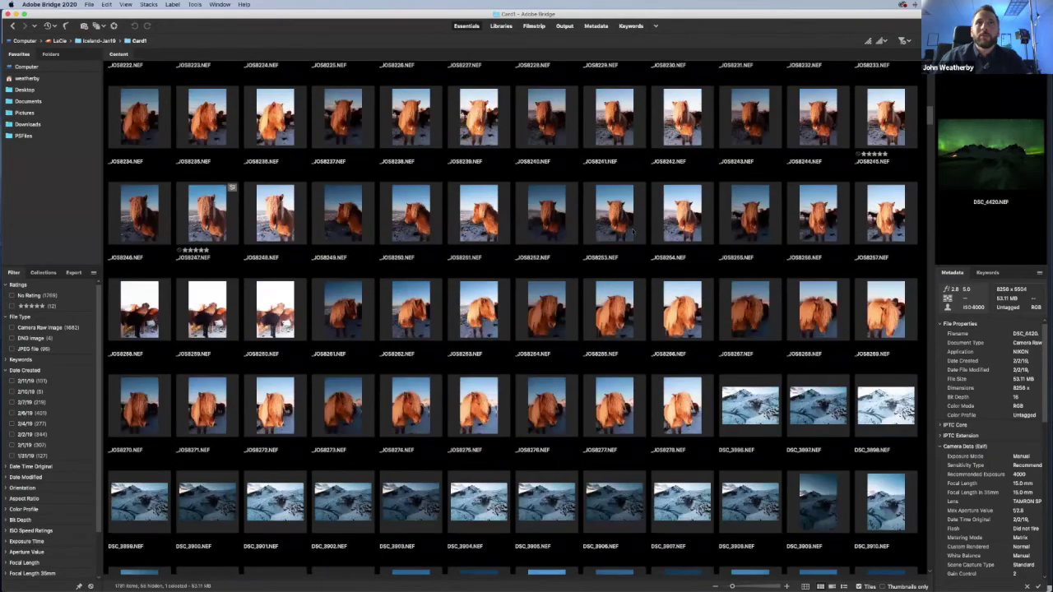
{"action": "scroll", "coordinate": [633, 235], "scroll_direction": "down", "scroll_amount": 15}
{"action": "scroll", "coordinate": [633, 234], "scroll_direction": "up", "scroll_amount": 17}
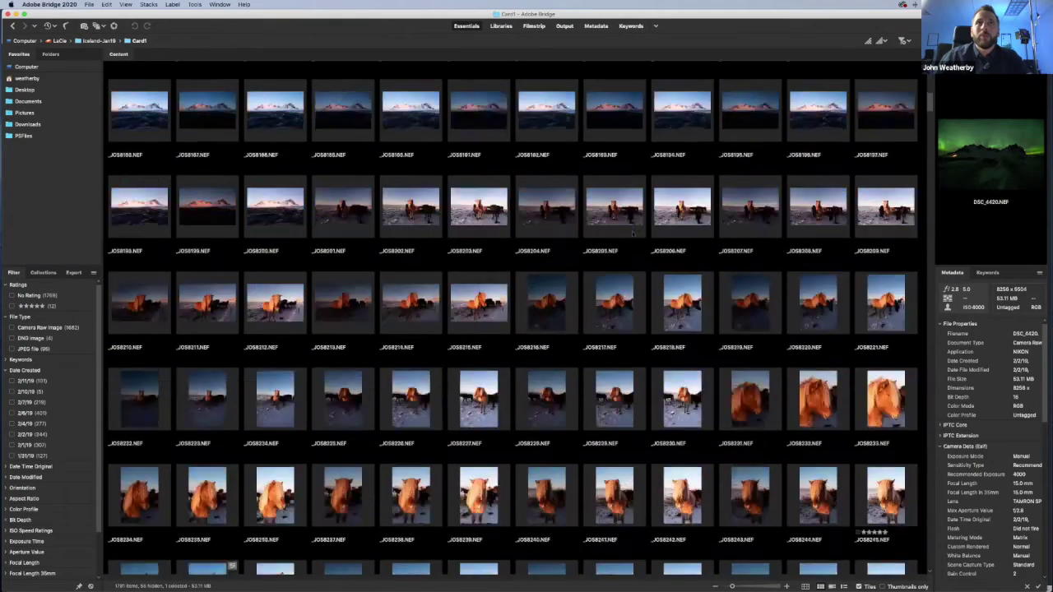
{"action": "scroll", "coordinate": [633, 235], "scroll_direction": "down", "scroll_amount": 13}
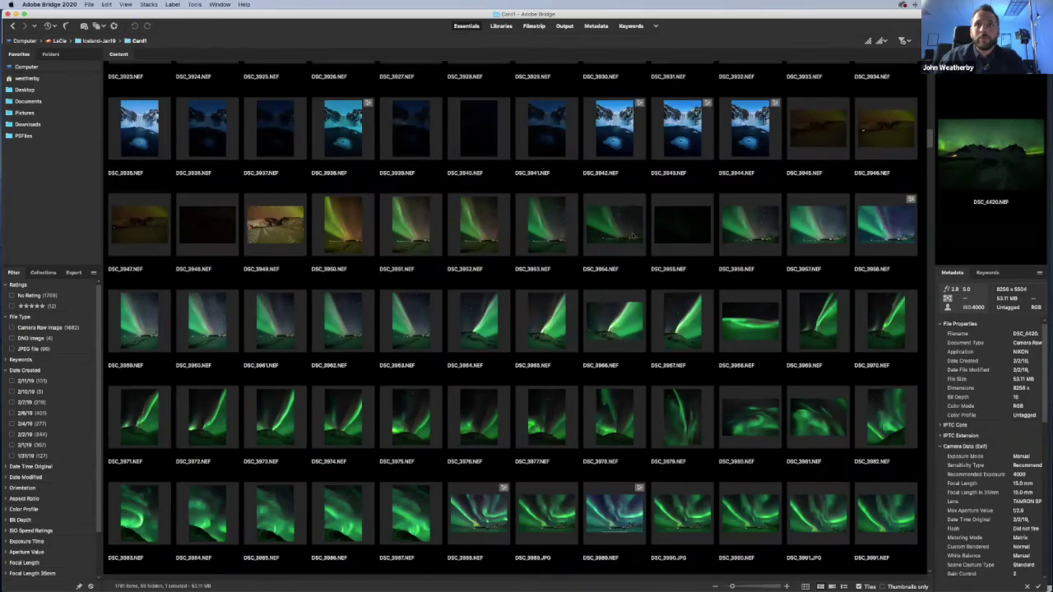
Preview the JPG and NEF versions of DSC_3990 full screen, examining the aurora above the building and mountain
{"action": "scroll", "coordinate": [632, 236], "scroll_direction": "down", "scroll_amount": 5}
{"action": "left_click", "coordinate": [678, 332]}
{"action": "key", "text": "space"}
{"action": "key", "text": "space"}
{"action": "key", "text": "Right"}
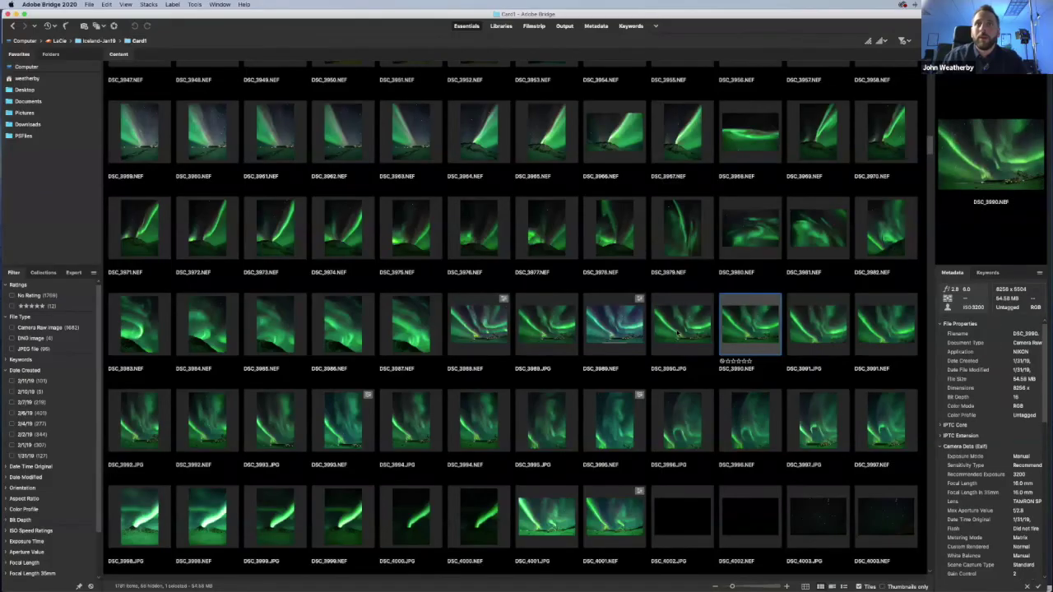
{"action": "key", "text": "space"}
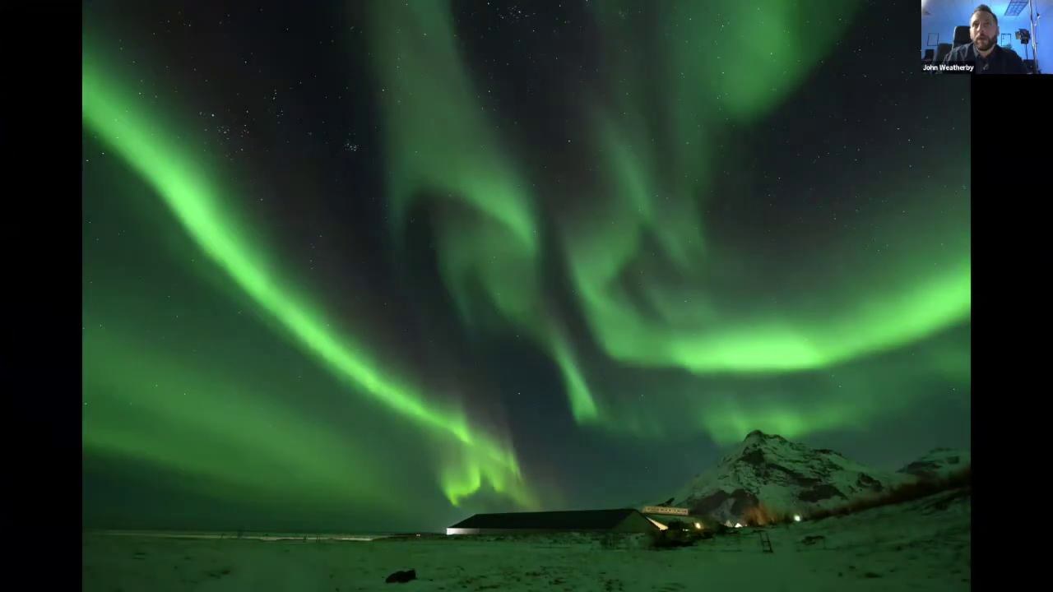
{"action": "key", "text": "space"}
{"action": "key", "text": "Right"}
{"action": "key", "text": "space"}
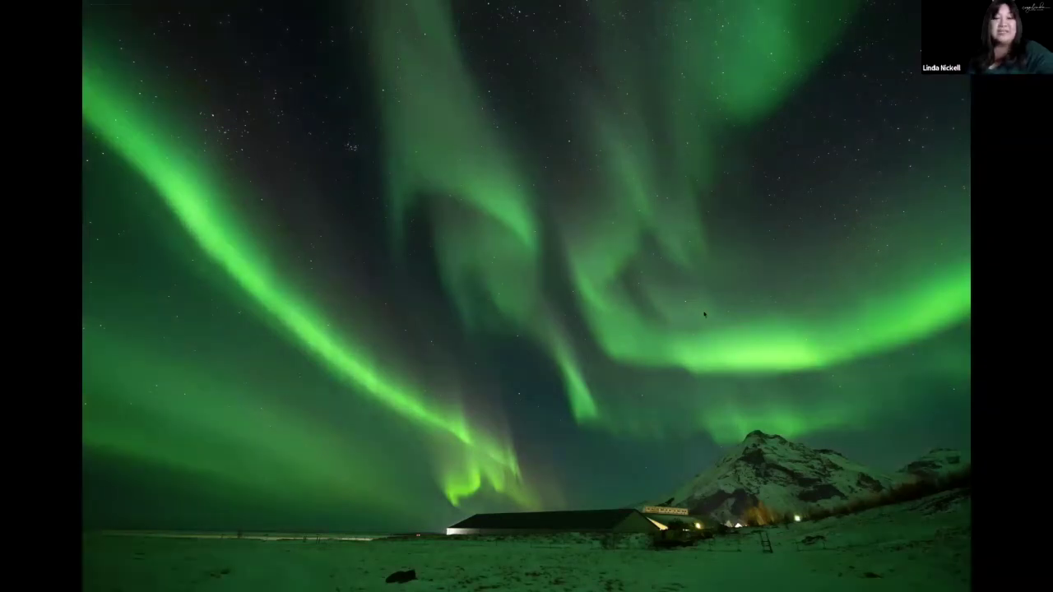
{"action": "key", "text": "space"}
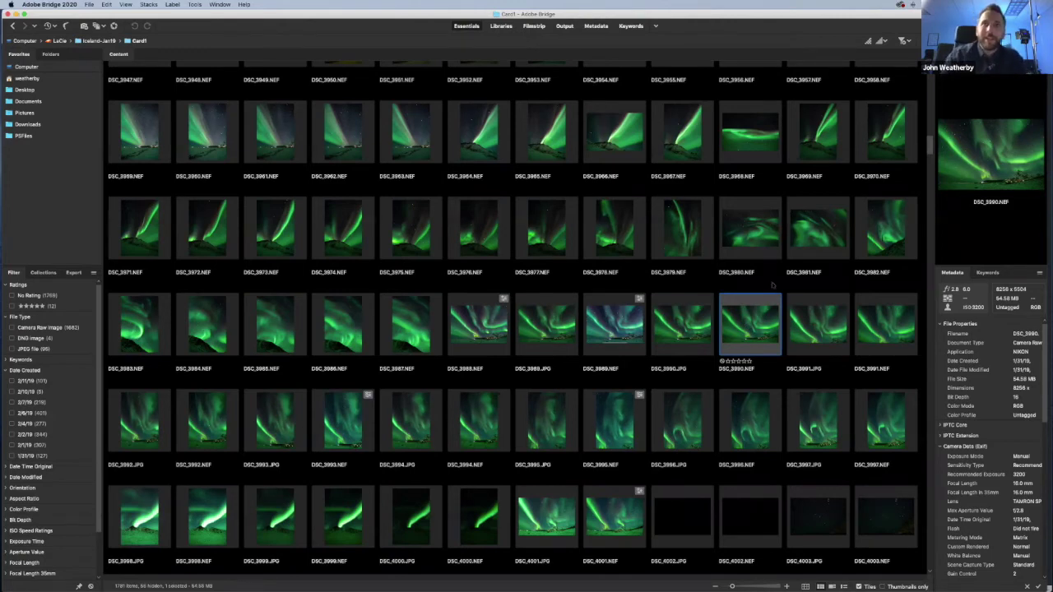
Open DSC_3990.NEF in Camera Raw and reposition the Camera Raw window
{"action": "double_click", "coordinate": [748, 329]}
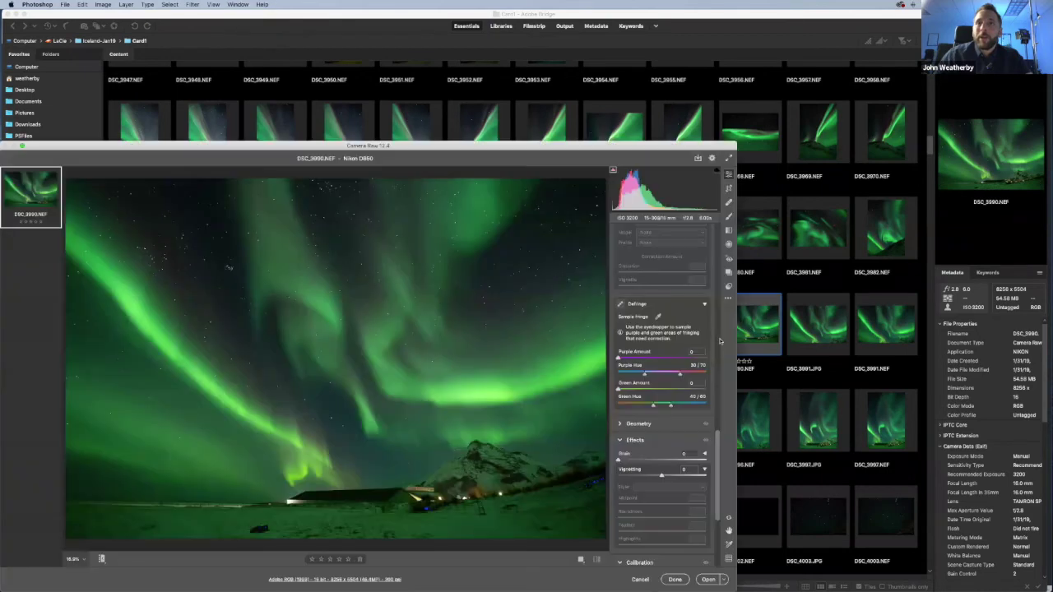
{"action": "left_click_drag", "start_coordinate": [270, 147], "coordinate": [412, 101]}
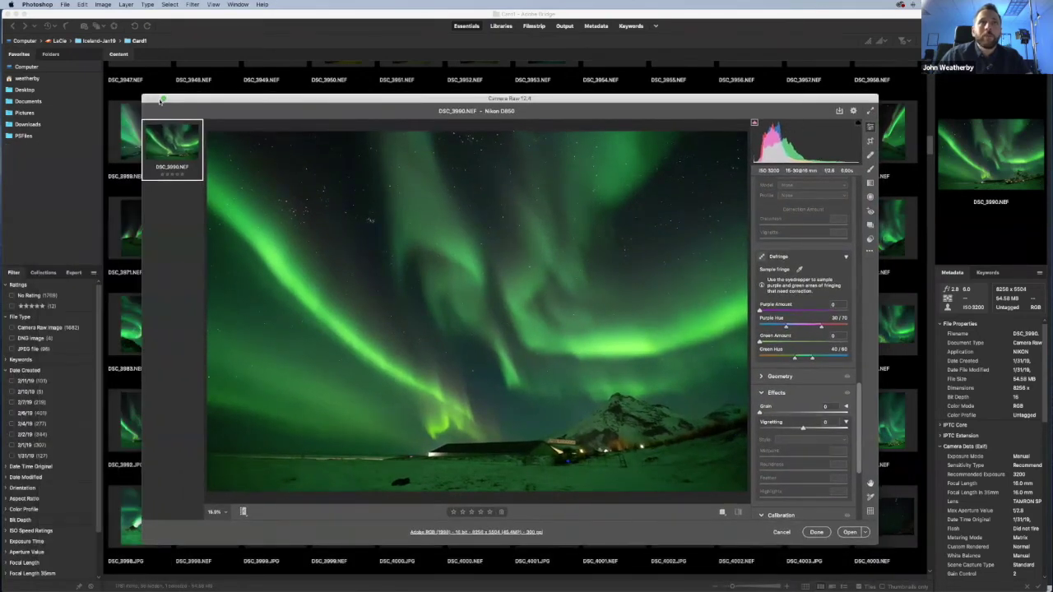
Enlarge the Camera Raw window to fill the screen and look over the adjustment sections from Basic to Calibration
{"action": "left_click", "coordinate": [164, 97]}
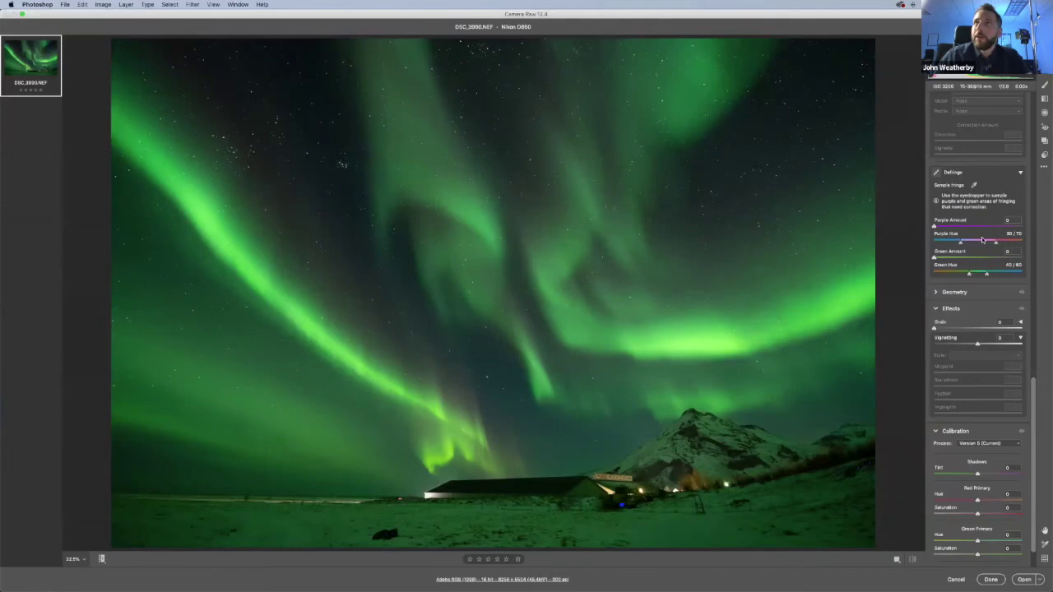
{"action": "scroll", "coordinate": [981, 251], "scroll_direction": "up", "scroll_amount": 5}
{"action": "scroll", "coordinate": [981, 251], "scroll_direction": "up", "scroll_amount": 10}
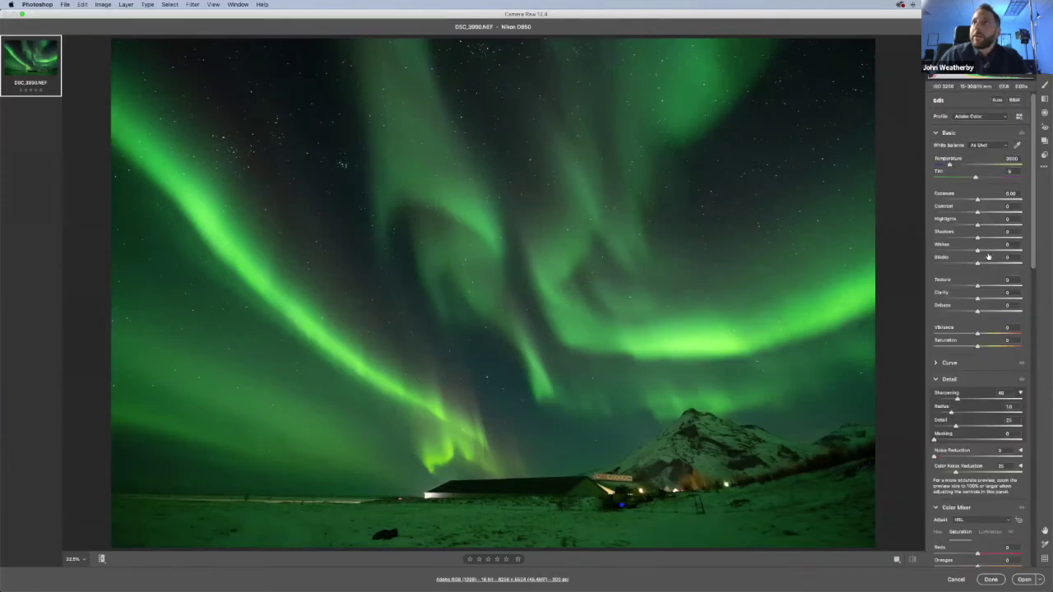
{"action": "scroll", "coordinate": [984, 403], "scroll_direction": "down", "scroll_amount": 4}
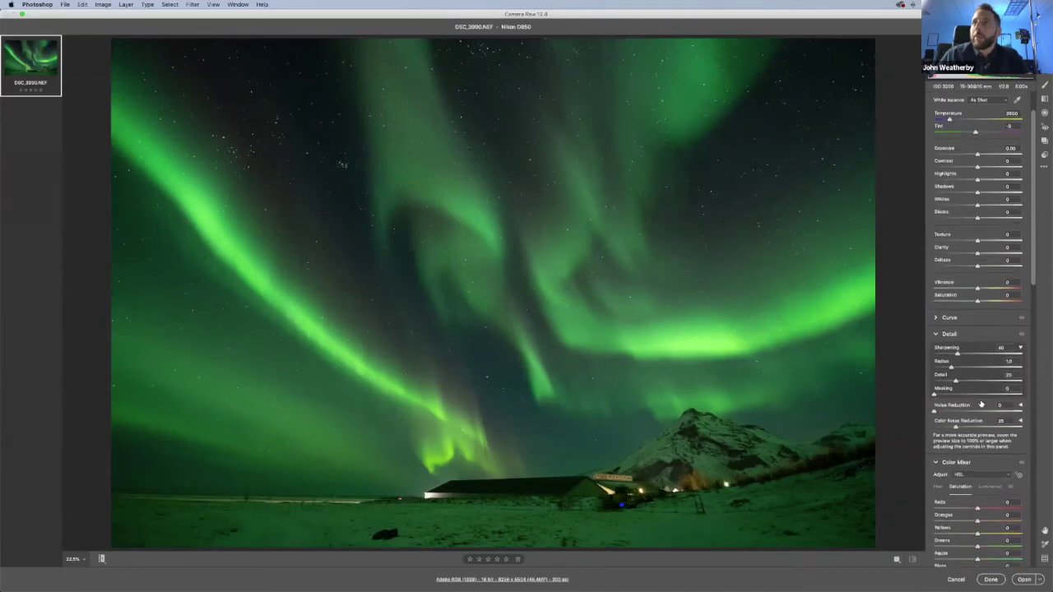
{"action": "scroll", "coordinate": [976, 383], "scroll_direction": "down", "scroll_amount": 15}
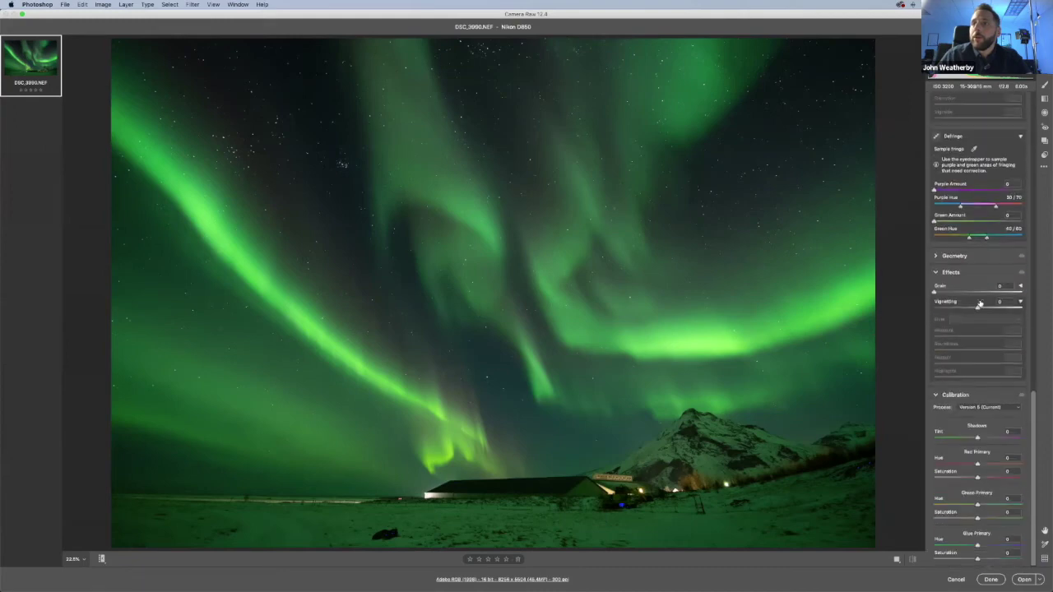
{"action": "scroll", "coordinate": [978, 297], "scroll_direction": "up", "scroll_amount": 12}
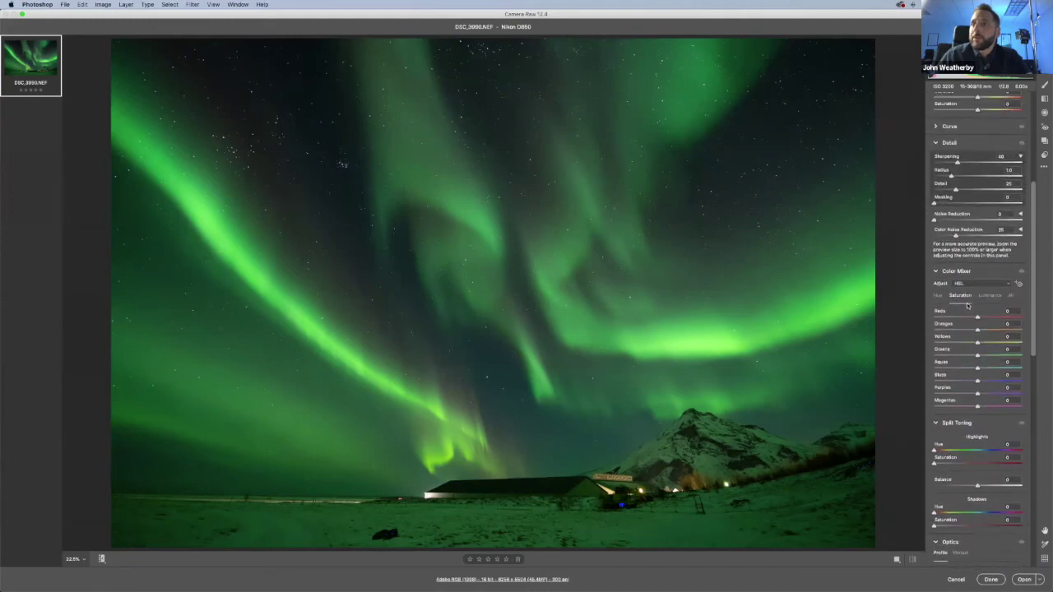
{"action": "scroll", "coordinate": [966, 323], "scroll_direction": "up", "scroll_amount": 4}
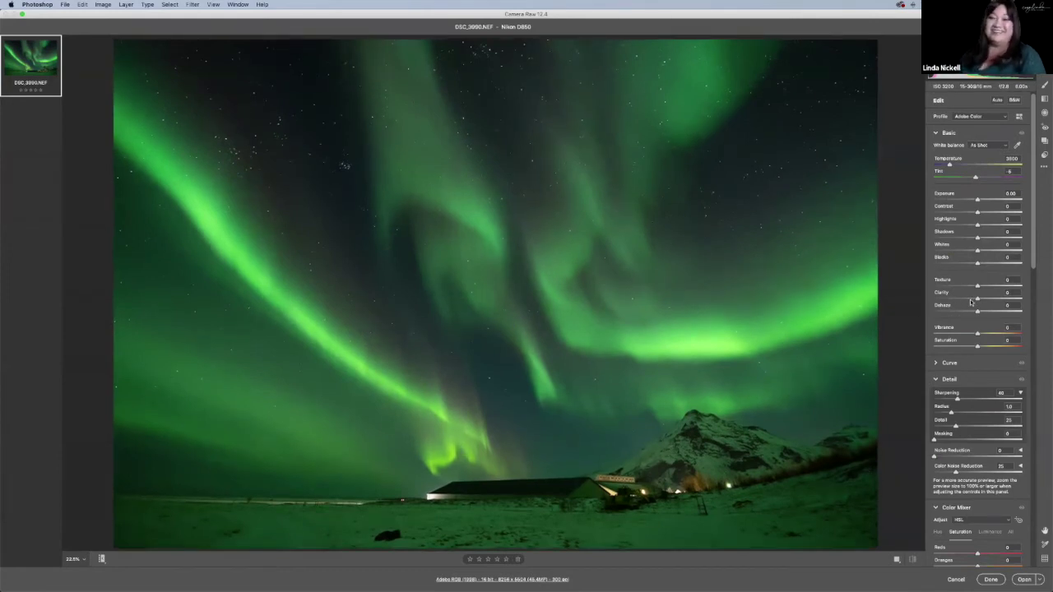
Enable chromatic aberration removal and lens profile corrections in the Optics section
{"action": "scroll", "coordinate": [969, 304], "scroll_direction": "down", "scroll_amount": 1}
{"action": "scroll", "coordinate": [968, 303], "scroll_direction": "down", "scroll_amount": 10}
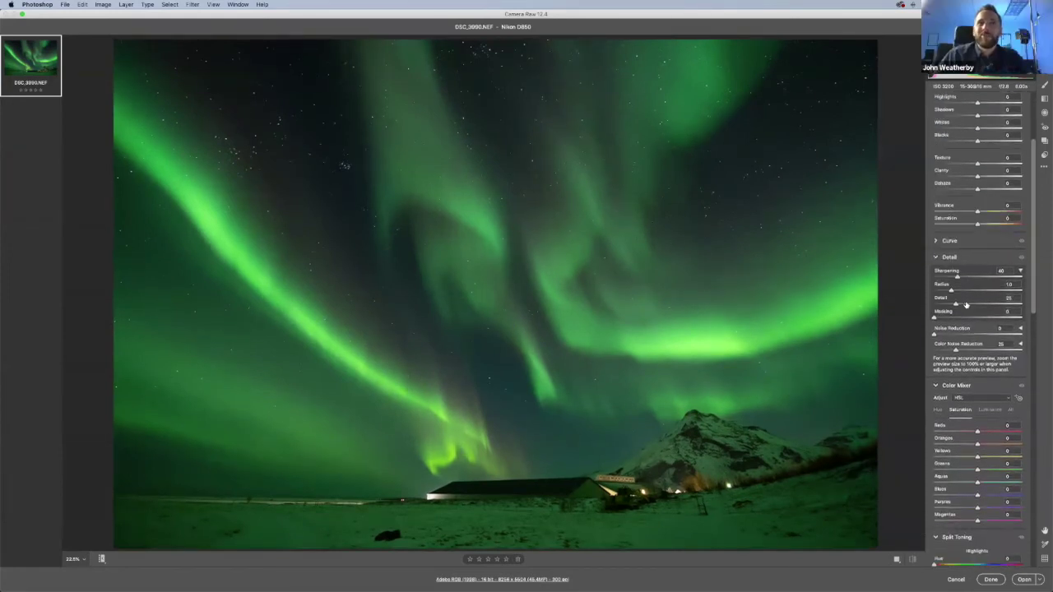
{"action": "scroll", "coordinate": [963, 301], "scroll_direction": "down", "scroll_amount": 18}
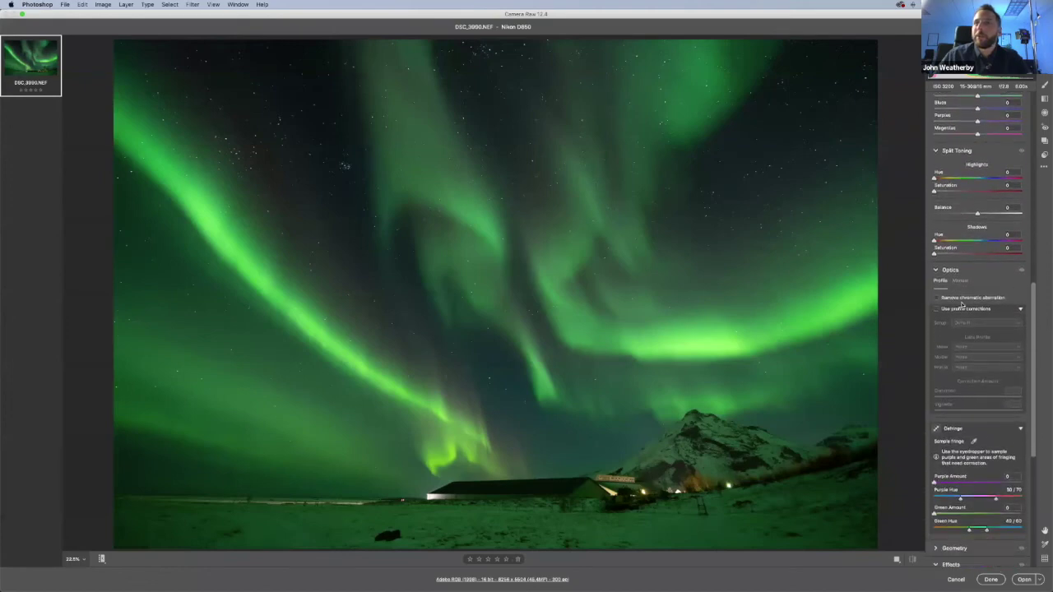
{"action": "scroll", "coordinate": [962, 304], "scroll_direction": "down", "scroll_amount": 1}
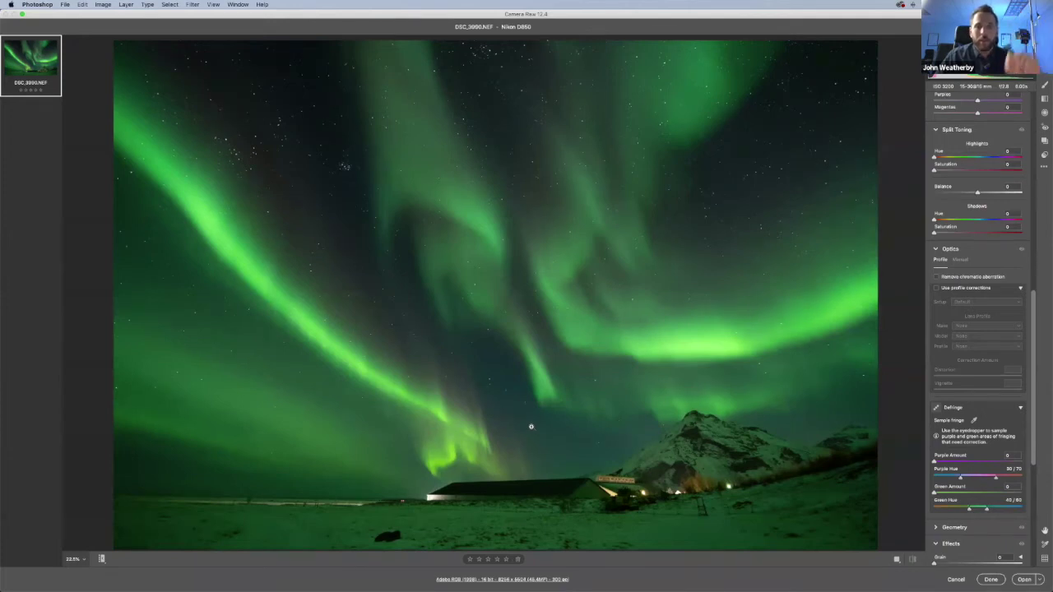
{"action": "scroll", "coordinate": [958, 237], "scroll_direction": "up", "scroll_amount": 10}
{"action": "scroll", "coordinate": [958, 236], "scroll_direction": "down", "scroll_amount": 10}
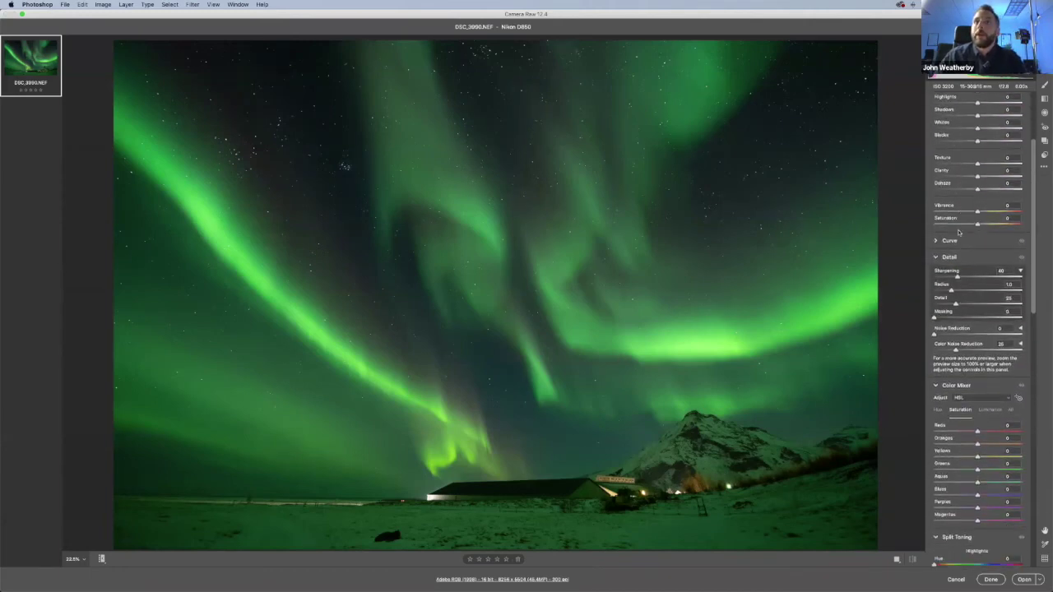
{"action": "scroll", "coordinate": [955, 241], "scroll_direction": "down", "scroll_amount": 1}
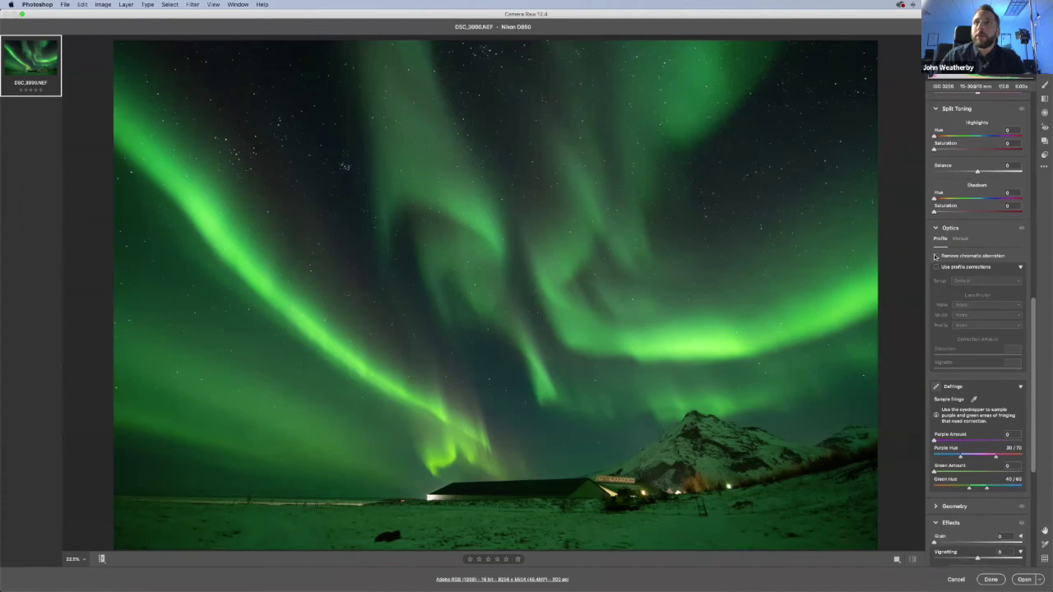
{"action": "left_click", "coordinate": [937, 257]}
{"action": "left_click", "coordinate": [936, 268]}
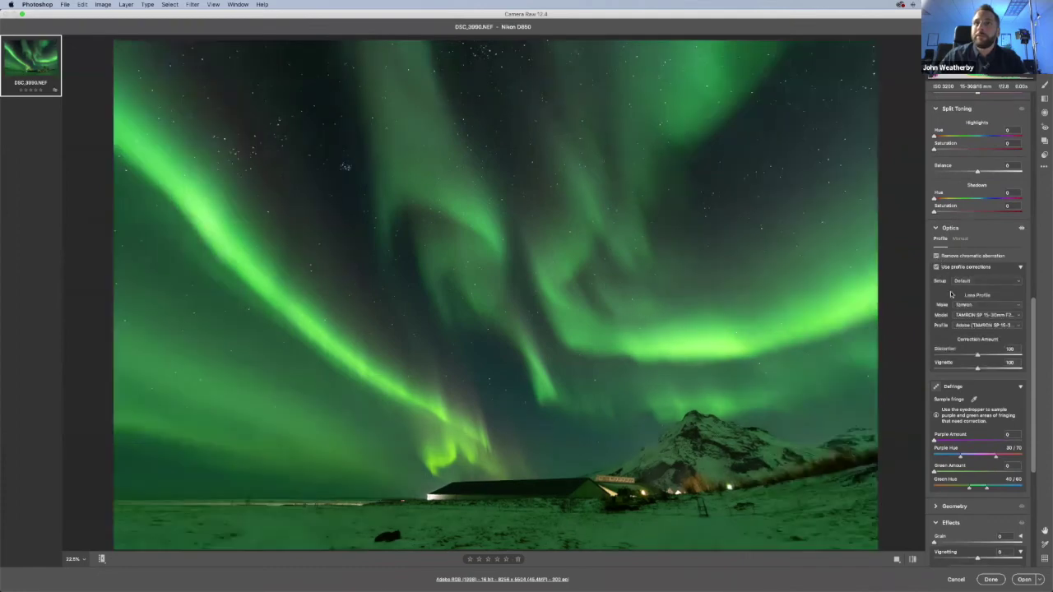
Compare the photo with and without the lens profile corrections several times, leaving the corrections enabled
{"action": "left_click", "coordinate": [936, 268]}
{"action": "left_click", "coordinate": [936, 268]}
{"action": "left_click", "coordinate": [936, 269]}
{"action": "left_click", "coordinate": [936, 268]}
{"action": "left_click", "coordinate": [936, 268]}
{"action": "left_click", "coordinate": [936, 268]}
Try the lens profile's distortion correction at 0, restore it to 100, and compare the image with and without the profile
{"action": "left_click_drag", "start_coordinate": [979, 355], "coordinate": [434, 496]}
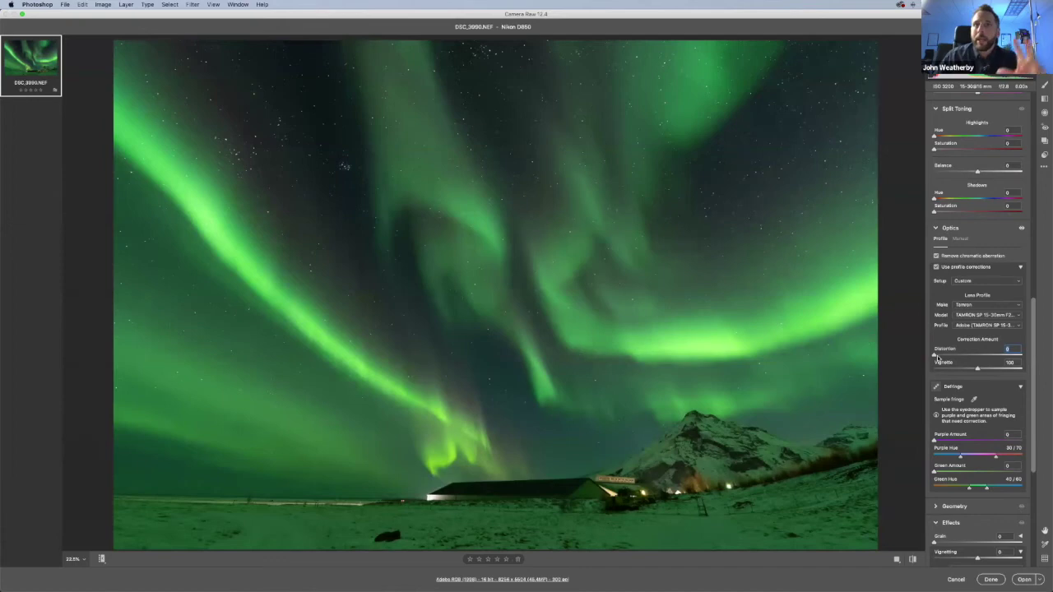
{"action": "left_click_drag", "start_coordinate": [951, 359], "coordinate": [988, 360]}
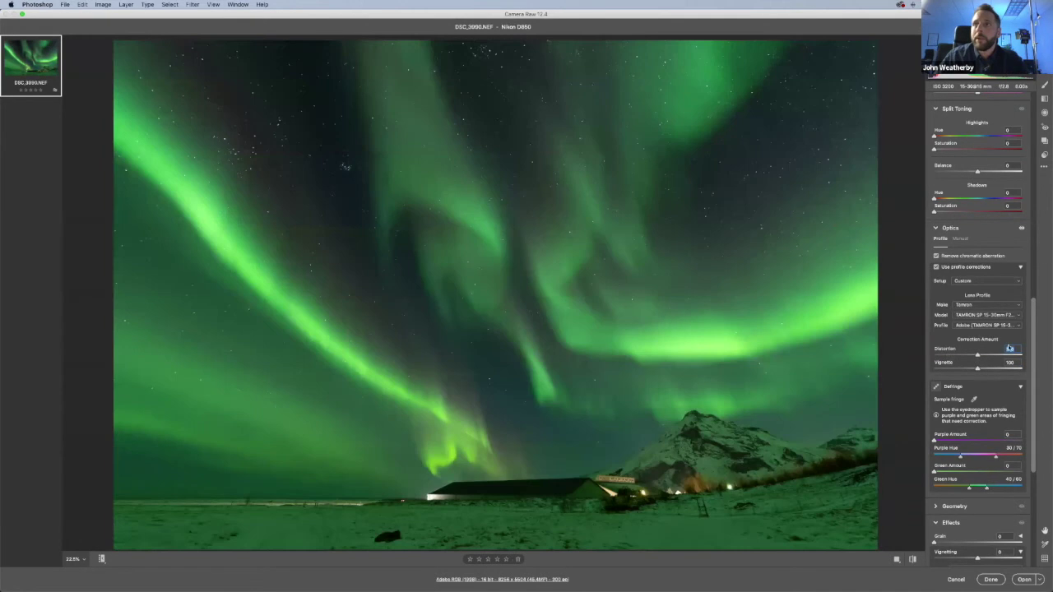
{"action": "left_click", "coordinate": [936, 267]}
{"action": "left_click", "coordinate": [936, 267]}
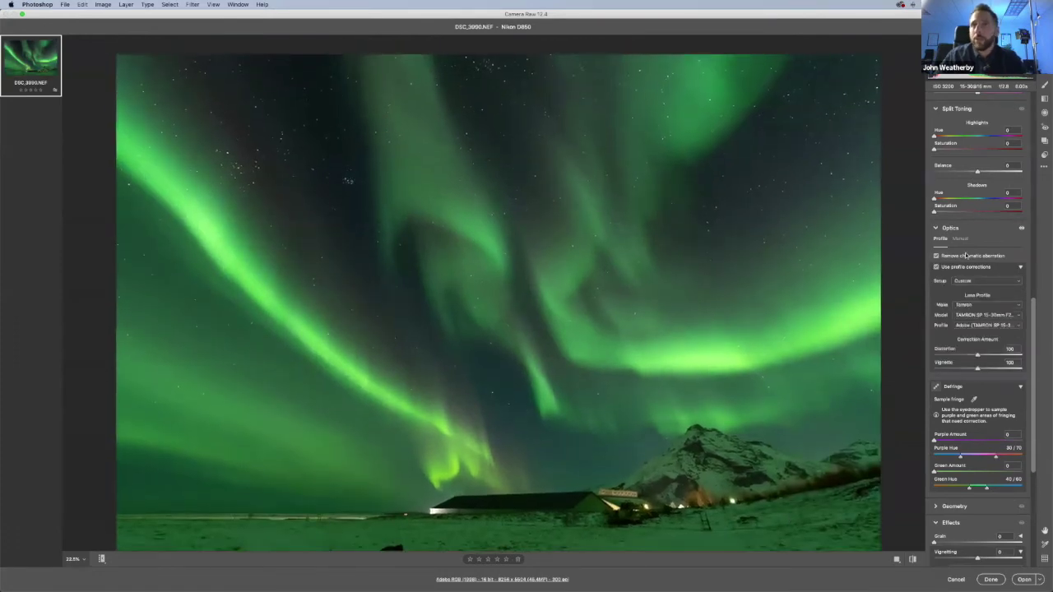
Cool the white balance to a temperature of about 2500 and set the tint to -6
{"action": "scroll", "coordinate": [965, 239], "scroll_direction": "up", "scroll_amount": 10}
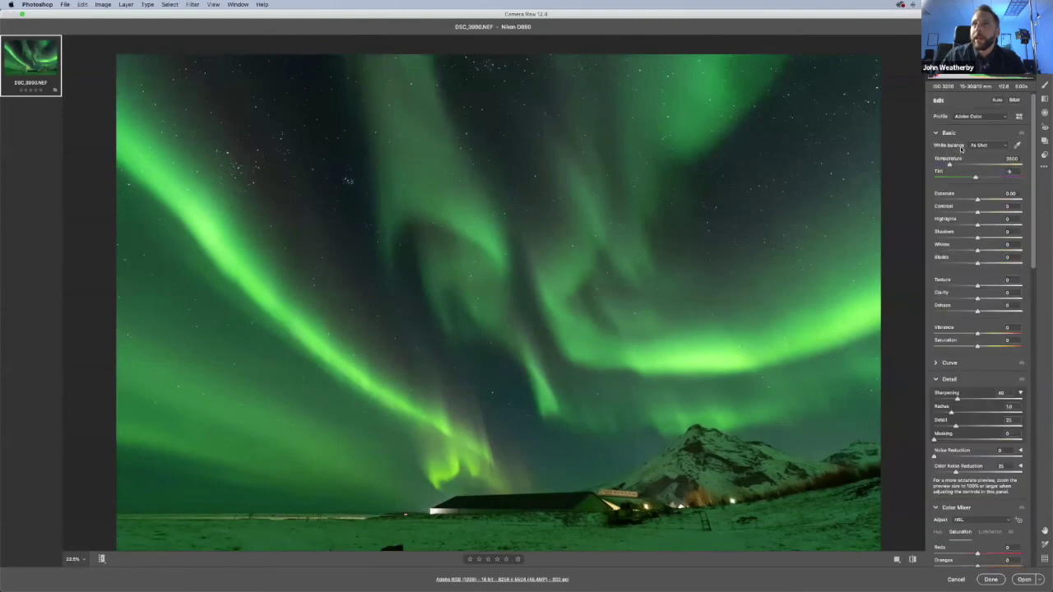
{"action": "left_click_drag", "start_coordinate": [950, 164], "coordinate": [949, 166]}
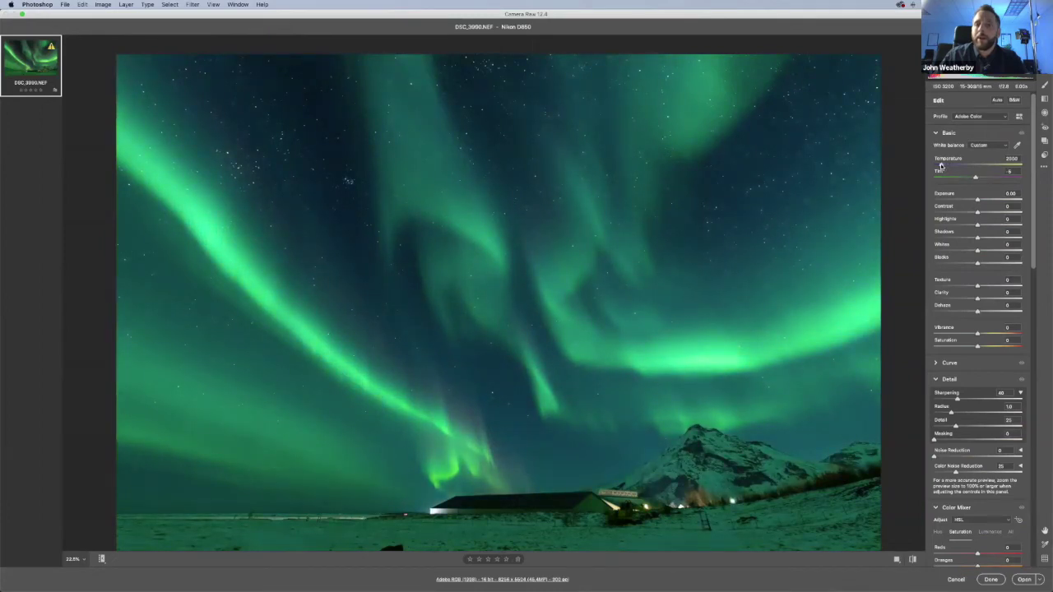
{"action": "left_click", "coordinate": [940, 165]}
{"action": "mouse_move", "coordinate": [977, 179]}
{"action": "left_mouse_down"}
{"action": "mouse_move", "coordinate": [989, 179]}
{"action": "mouse_move", "coordinate": [955, 179]}
{"action": "mouse_move", "coordinate": [971, 179]}
{"action": "left_mouse_up"}
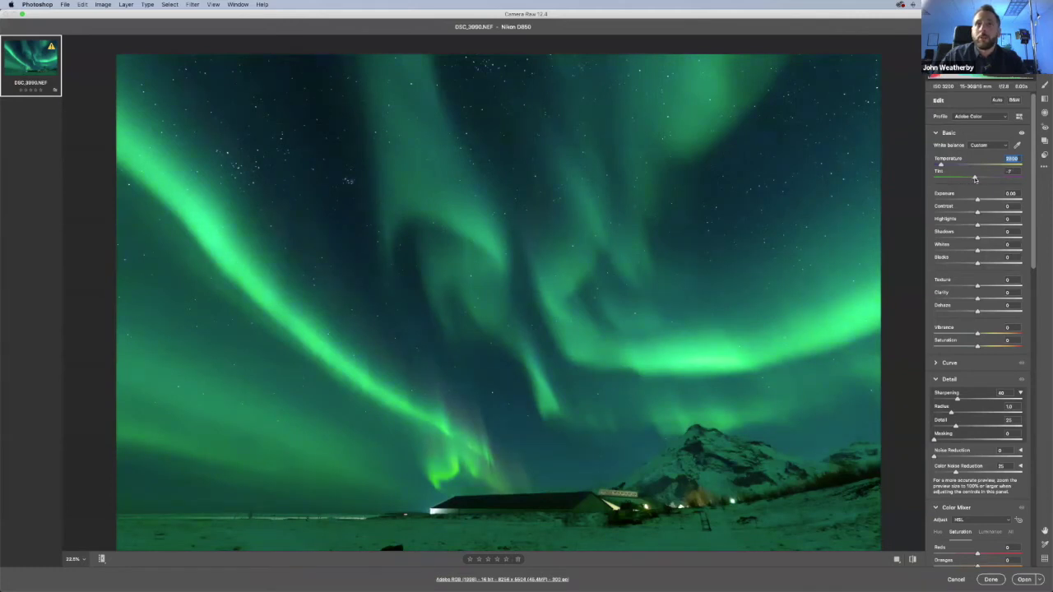
{"action": "left_click", "coordinate": [975, 179]}
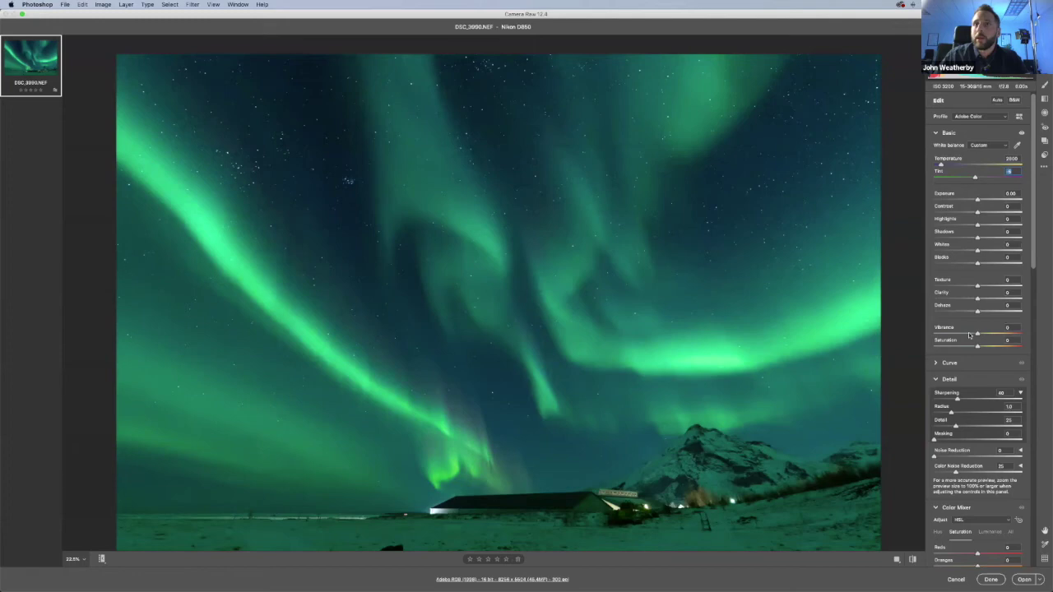
Test stronger magenta values for the Calibration shadows tint and settle on +12
{"action": "scroll", "coordinate": [970, 335], "scroll_direction": "down", "scroll_amount": 20}
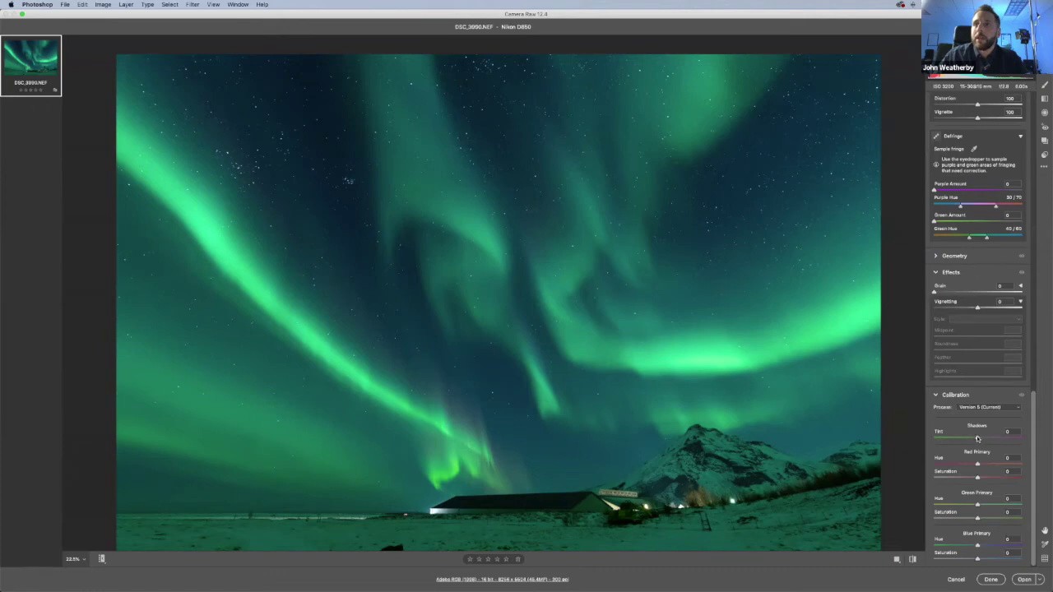
{"action": "mouse_move", "coordinate": [977, 441]}
{"action": "left_mouse_down"}
{"action": "mouse_move", "coordinate": [969, 441]}
{"action": "mouse_move", "coordinate": [993, 442]}
{"action": "left_mouse_up"}
{"action": "key", "text": "shift+Up"}
{"action": "key", "text": "shift+Up"}
{"action": "key", "text": "shift+Up"}
{"action": "key", "text": "shift+Up"}
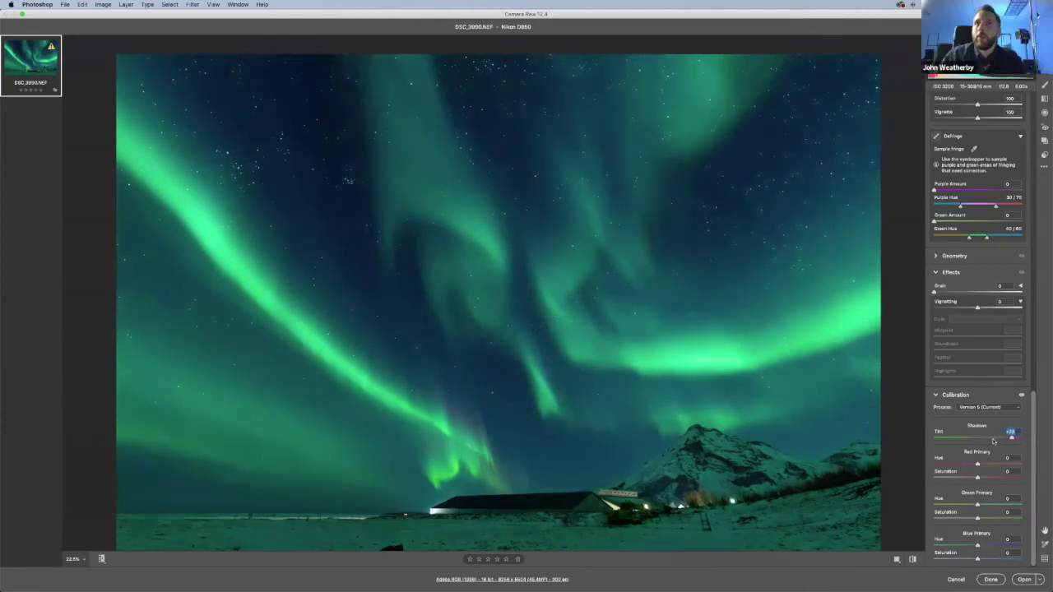
{"action": "key", "text": "shift+Down"}
{"action": "mouse_move", "coordinate": [995, 442]}
{"action": "left_mouse_down"}
{"action": "mouse_move", "coordinate": [962, 442]}
{"action": "mouse_move", "coordinate": [987, 442]}
{"action": "left_mouse_up"}
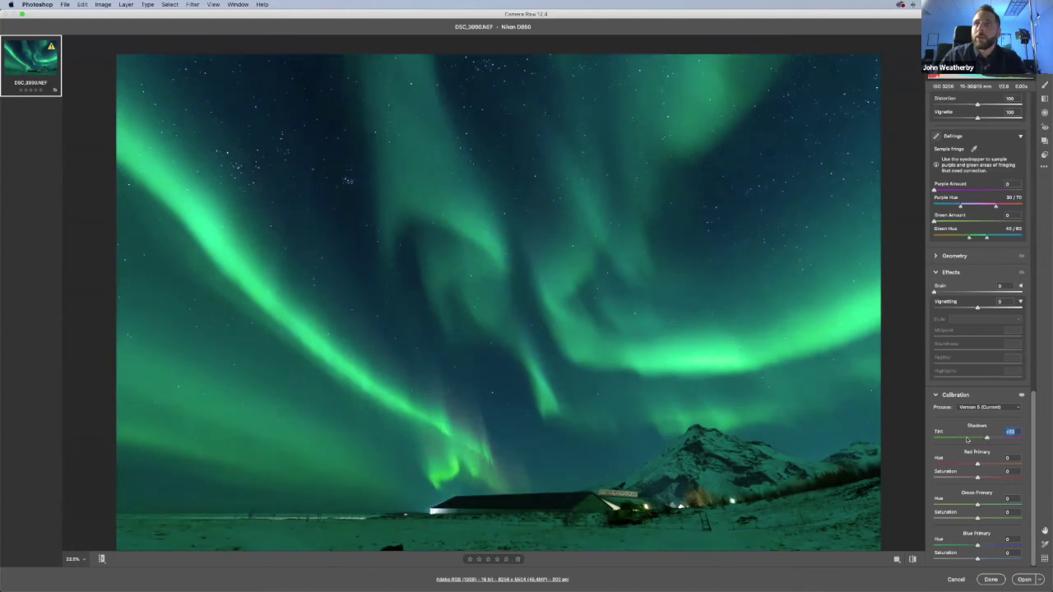
{"action": "mouse_move", "coordinate": [986, 438]}
{"action": "left_mouse_down"}
{"action": "mouse_move", "coordinate": [973, 442]}
{"action": "mouse_move", "coordinate": [997, 442]}
{"action": "mouse_move", "coordinate": [972, 442]}
{"action": "mouse_move", "coordinate": [983, 441]}
{"action": "left_mouse_up"}
Add a subtle darkening vignette with the midpoint at 34 and the feather at 57
{"action": "scroll", "coordinate": [967, 349], "scroll_direction": "up", "scroll_amount": 3}
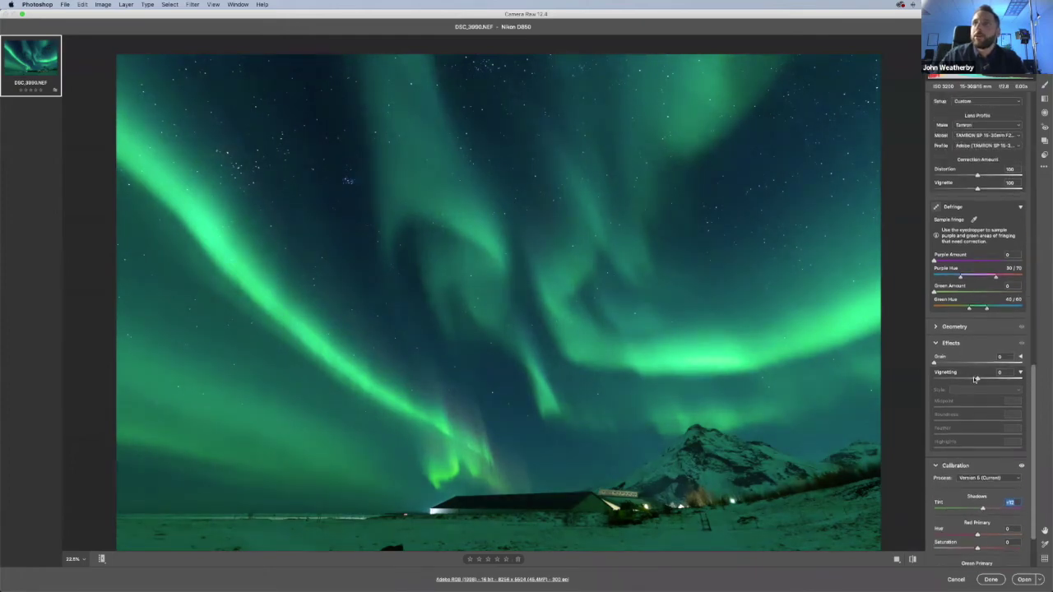
{"action": "scroll", "coordinate": [973, 393], "scroll_direction": "up", "scroll_amount": 4}
{"action": "scroll", "coordinate": [971, 395], "scroll_direction": "up", "scroll_amount": 1}
{"action": "scroll", "coordinate": [970, 395], "scroll_direction": "down", "scroll_amount": 2}
{"action": "scroll", "coordinate": [978, 486], "scroll_direction": "down", "scroll_amount": 1}
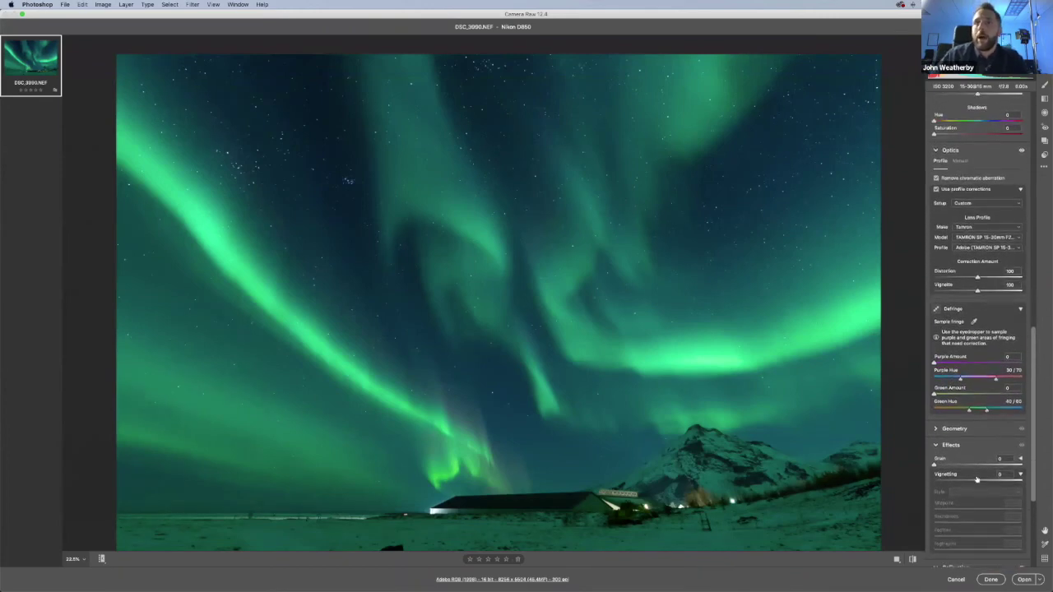
{"action": "left_click_drag", "start_coordinate": [976, 478], "coordinate": [970, 480]}
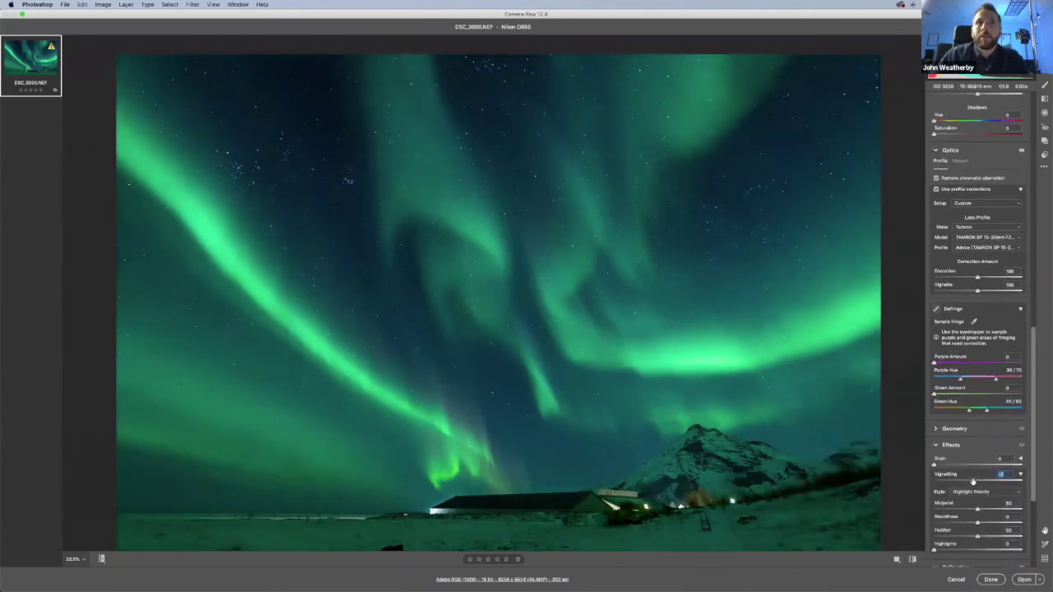
{"action": "left_click_drag", "start_coordinate": [970, 481], "coordinate": [973, 482]}
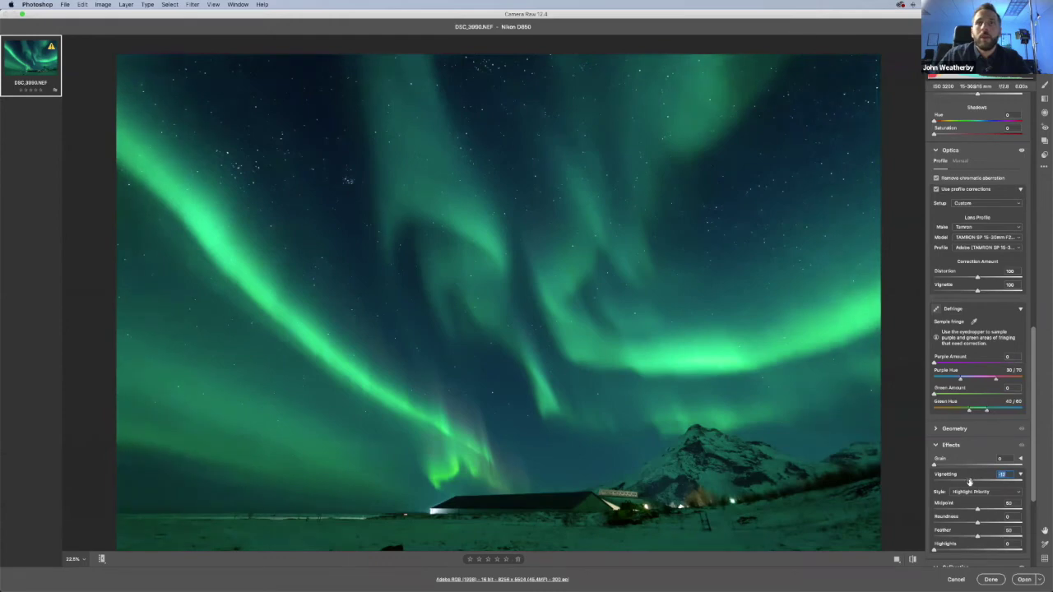
{"action": "scroll", "coordinate": [974, 480], "scroll_direction": "down", "scroll_amount": 3}
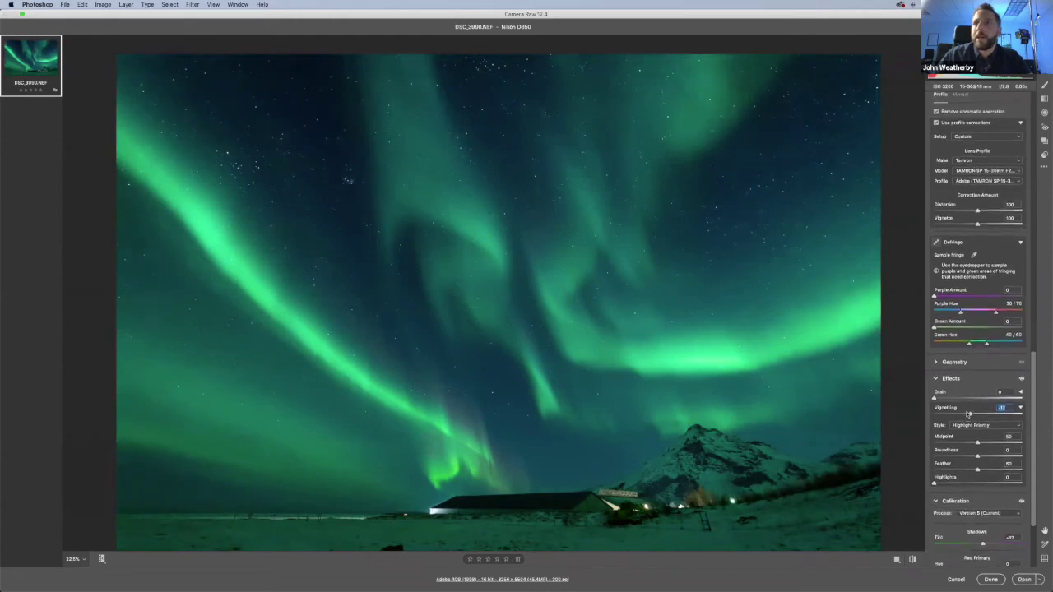
{"action": "mouse_move", "coordinate": [977, 469]}
{"action": "left_mouse_down"}
{"action": "mouse_move", "coordinate": [935, 469]}
{"action": "mouse_move", "coordinate": [991, 444]}
{"action": "mouse_move", "coordinate": [944, 444]}
{"action": "mouse_move", "coordinate": [964, 444]}
{"action": "mouse_move", "coordinate": [968, 470]}
{"action": "mouse_move", "coordinate": [946, 470]}
{"action": "mouse_move", "coordinate": [983, 470]}
{"action": "left_mouse_up"}
{"action": "left_click_drag", "start_coordinate": [965, 415], "coordinate": [973, 415]}
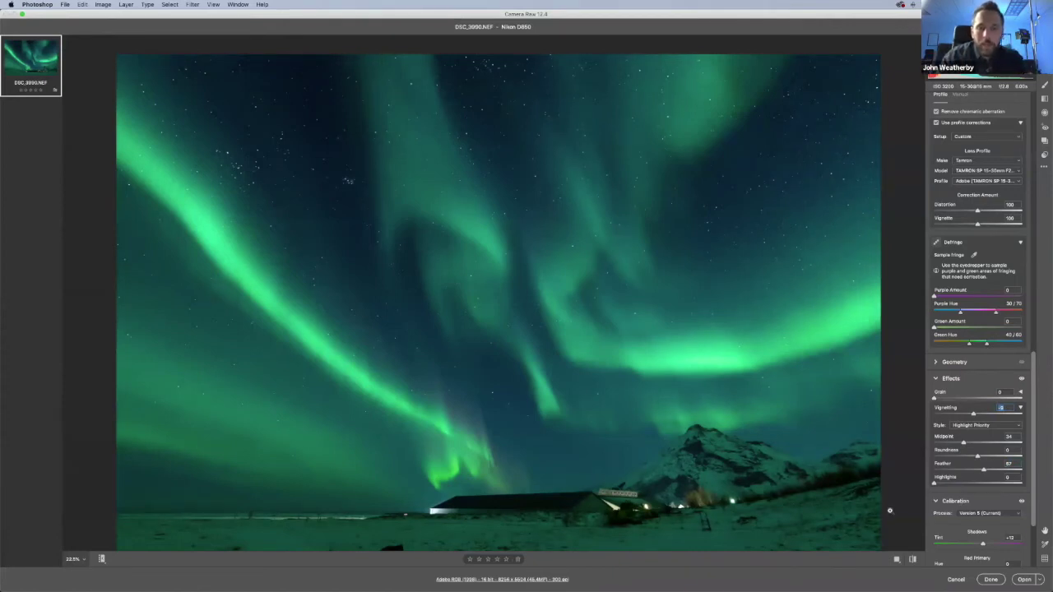
Lower the Highlights to -15 in the Basic adjustments
{"action": "scroll", "coordinate": [974, 362], "scroll_direction": "up", "scroll_amount": 20}
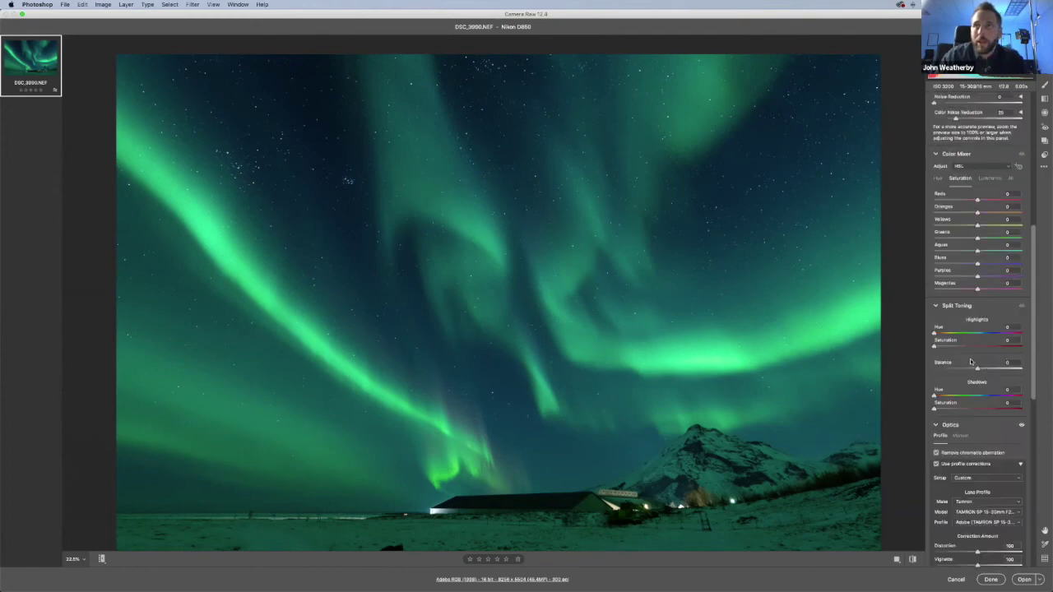
{"action": "scroll", "coordinate": [965, 363], "scroll_direction": "up", "scroll_amount": 1}
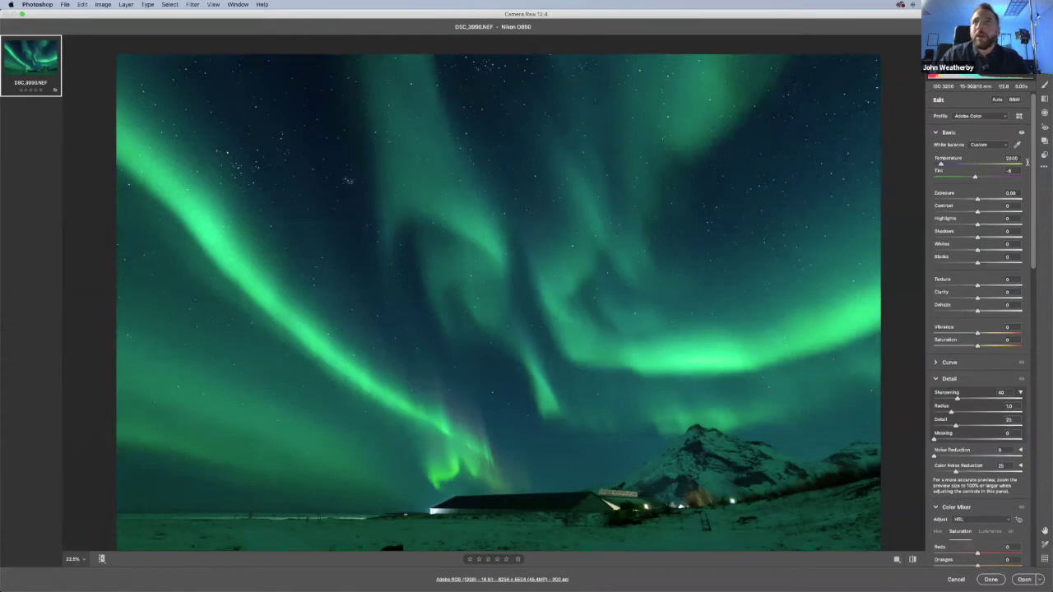
{"action": "mouse_move", "coordinate": [976, 225]}
{"action": "left_mouse_down"}
{"action": "mouse_move", "coordinate": [963, 226]}
{"action": "mouse_move", "coordinate": [973, 224]}
{"action": "left_mouse_up"}
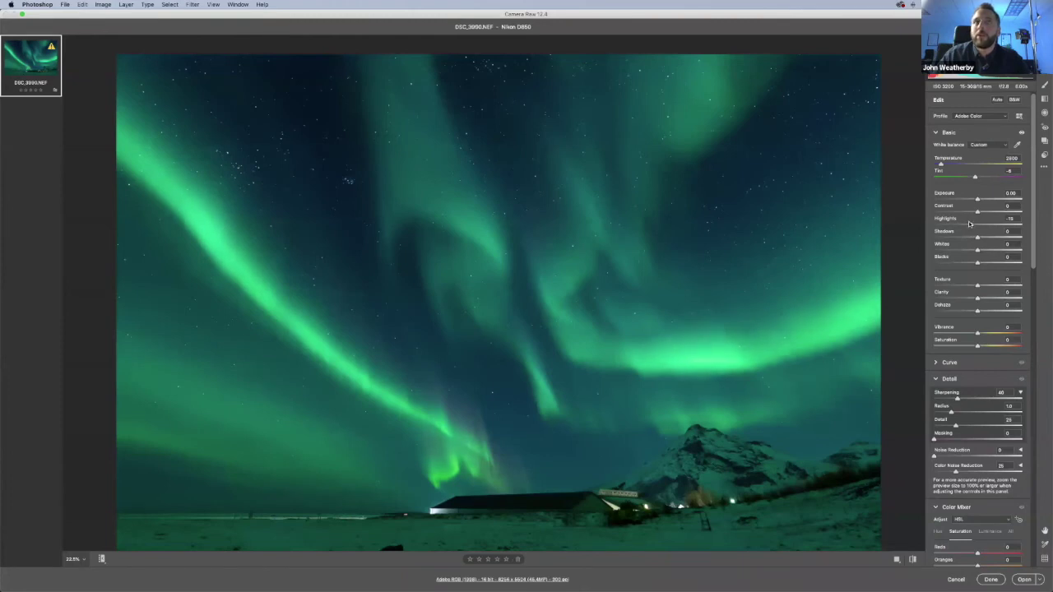
{"action": "left_click_drag", "start_coordinate": [970, 224], "coordinate": [970, 224]}
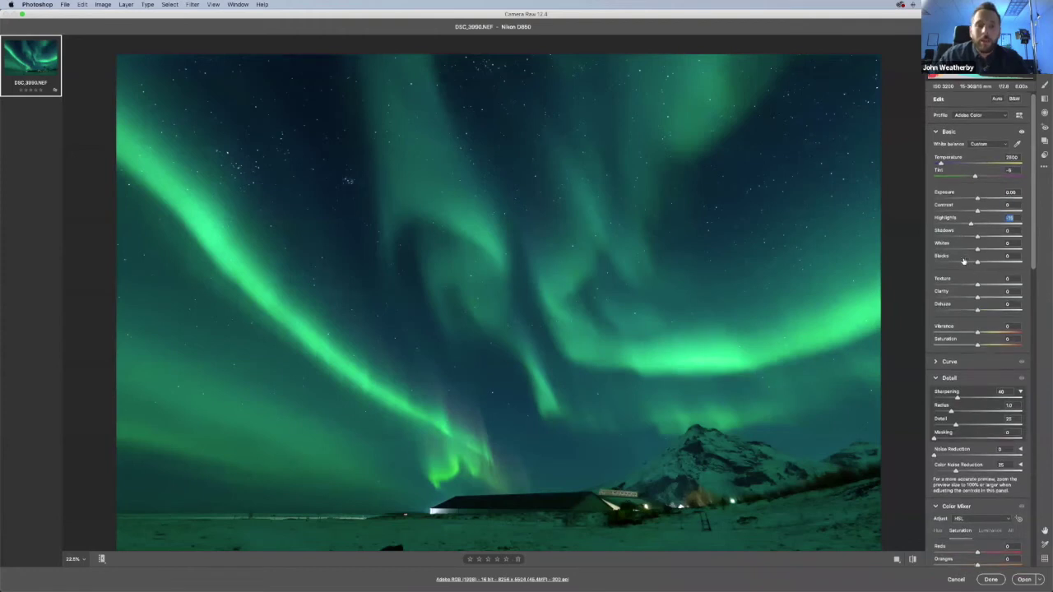
Try raising the Whites to about +60 to check the brightest aurora band, and reset them to 0
{"action": "mouse_move", "coordinate": [977, 249]}
{"action": "left_mouse_down"}
{"action": "mouse_move", "coordinate": [1011, 246]}
{"action": "mouse_move", "coordinate": [996, 250]}
{"action": "left_mouse_up"}
{"action": "left_click_drag", "start_coordinate": [1000, 249], "coordinate": [1000, 250]}
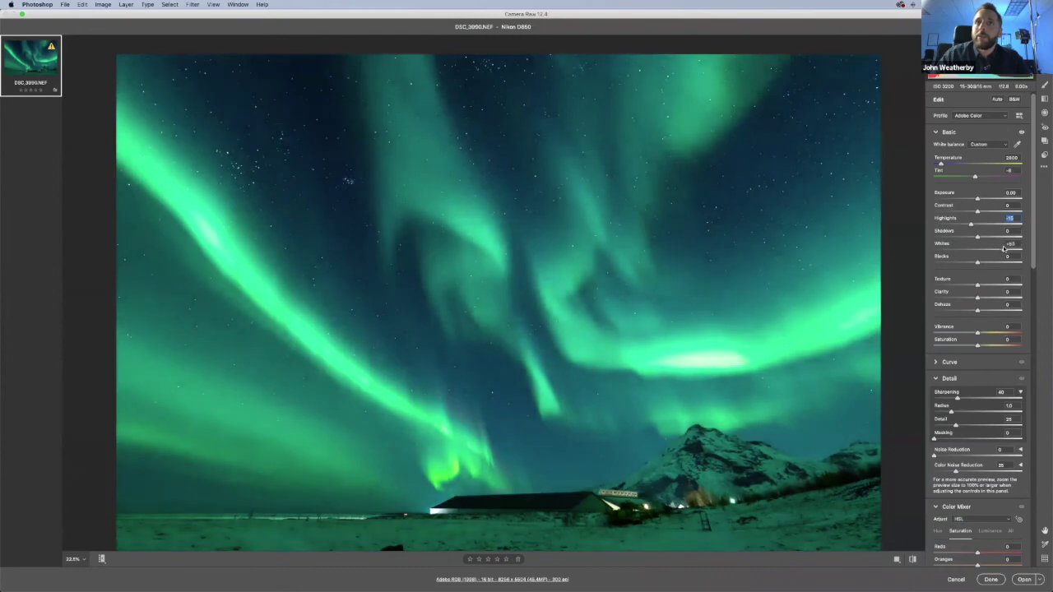
{"action": "left_click_drag", "start_coordinate": [1003, 248], "coordinate": [1003, 248]}
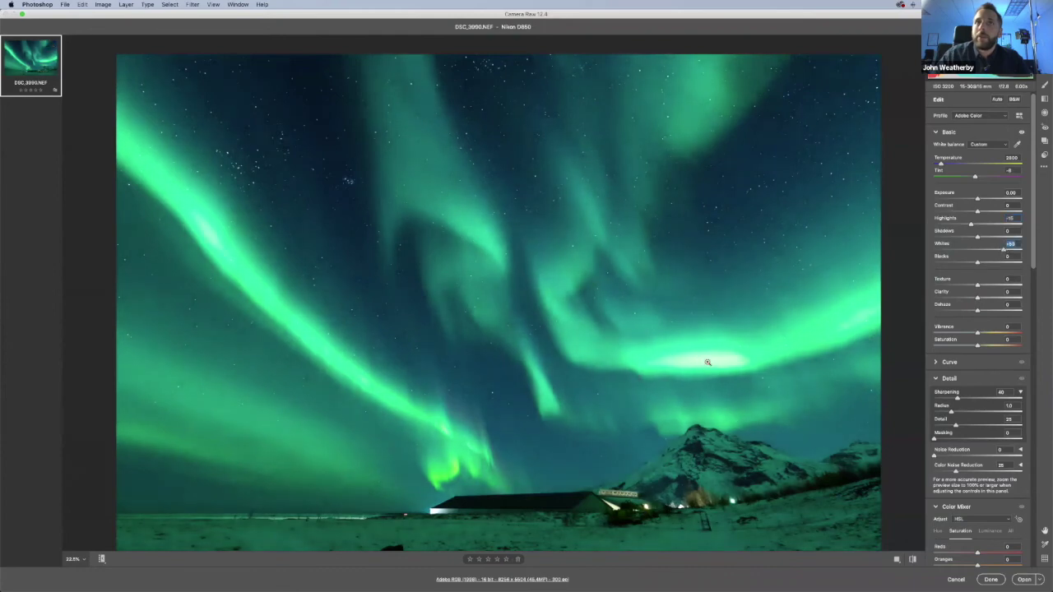
{"action": "double_click", "coordinate": [1001, 249]}
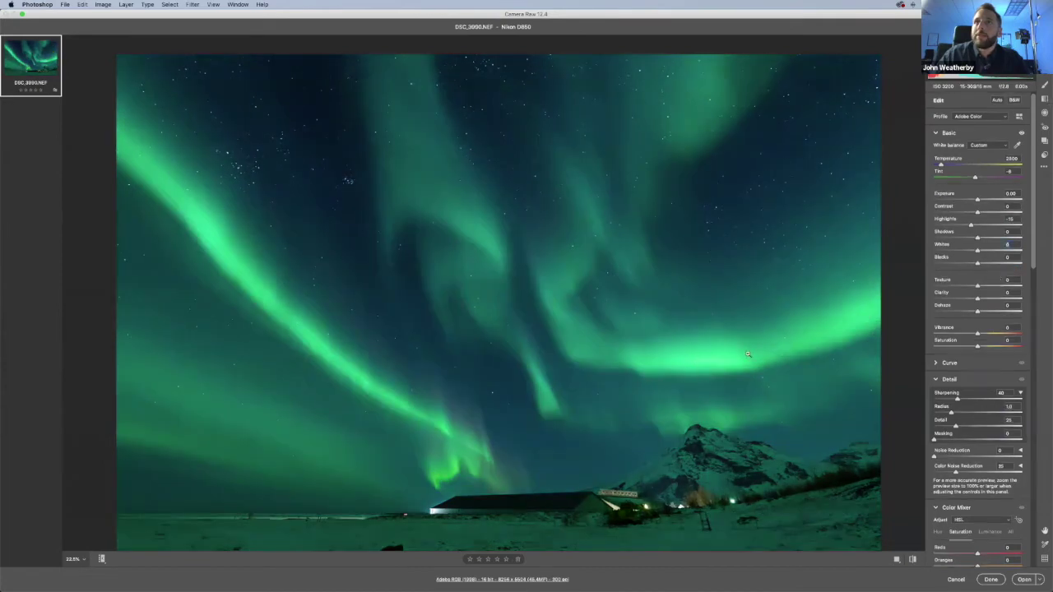
Draw a wide, flat elliptical radial filter around the bright aurora band above the mountain
{"action": "left_click", "coordinate": [1044, 113]}
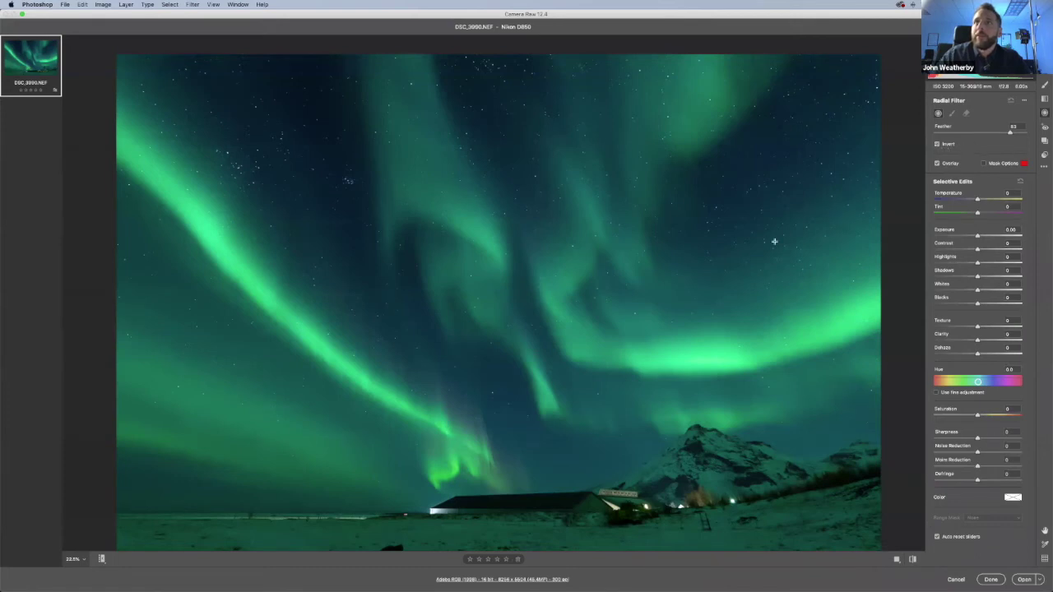
{"action": "left_click_drag", "start_coordinate": [645, 355], "coordinate": [757, 359]}
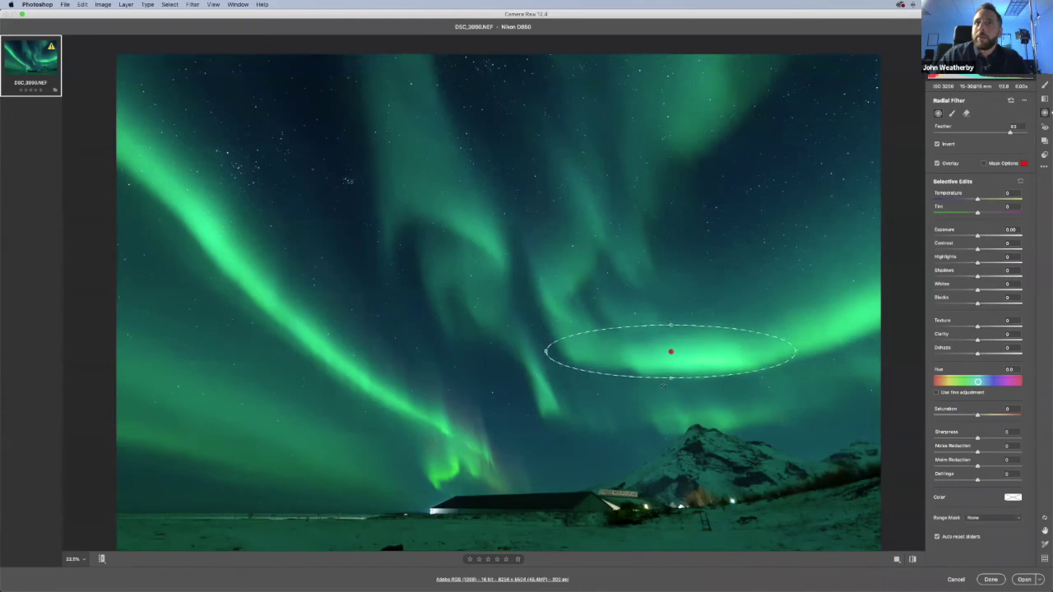
{"action": "left_click_drag", "start_coordinate": [671, 380], "coordinate": [671, 385]}
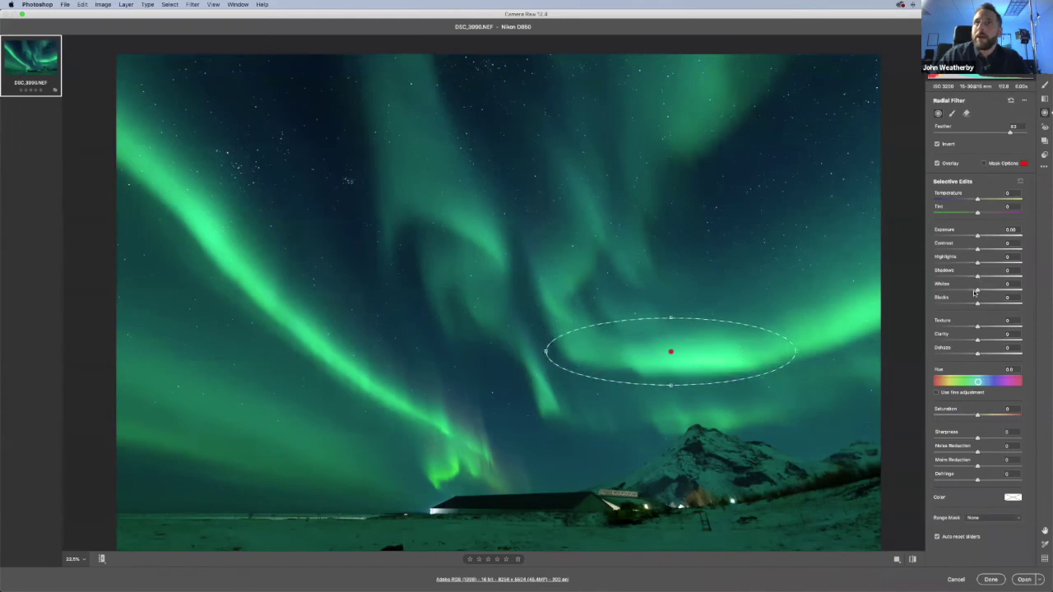
Set the radial filter's Feather to 94 and Whites to about +35, and turn on the clipping warning
{"action": "left_click_drag", "start_coordinate": [978, 291], "coordinate": [1003, 290]}
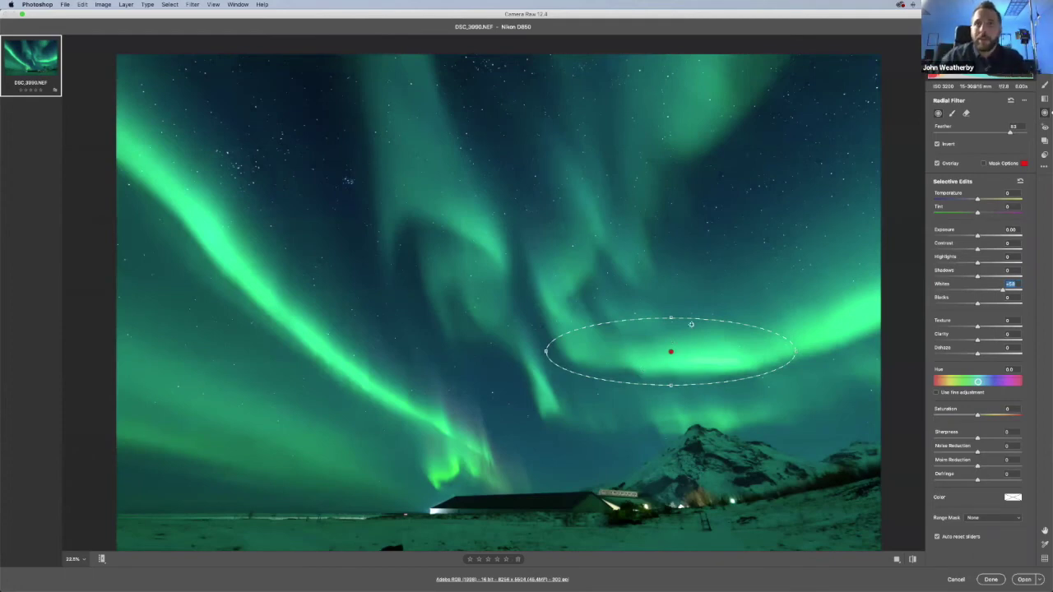
{"action": "left_click_drag", "start_coordinate": [1006, 132], "coordinate": [1020, 133]}
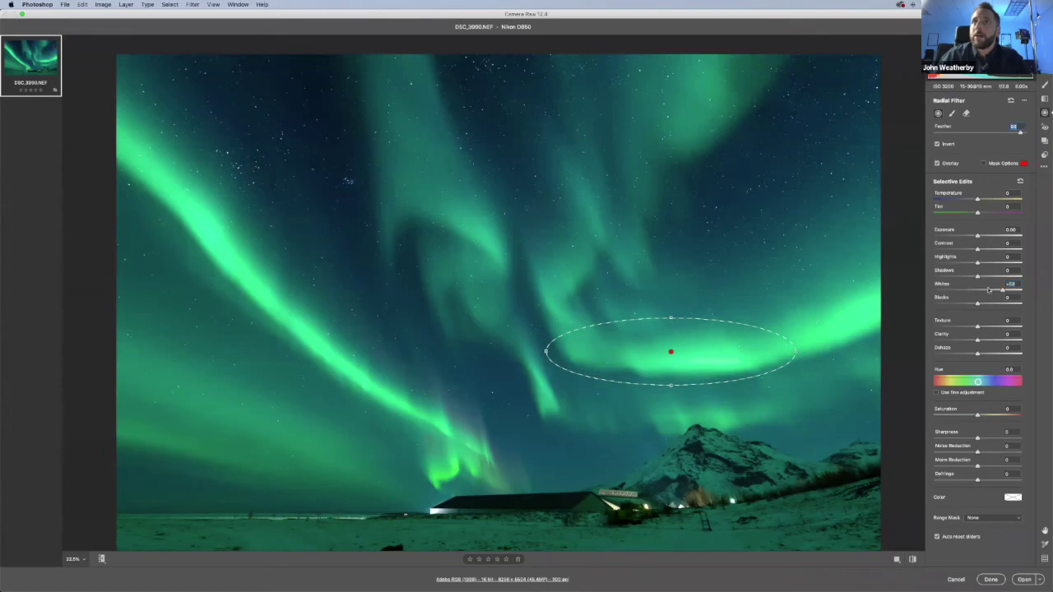
{"action": "left_click_drag", "start_coordinate": [1002, 291], "coordinate": [1001, 292]}
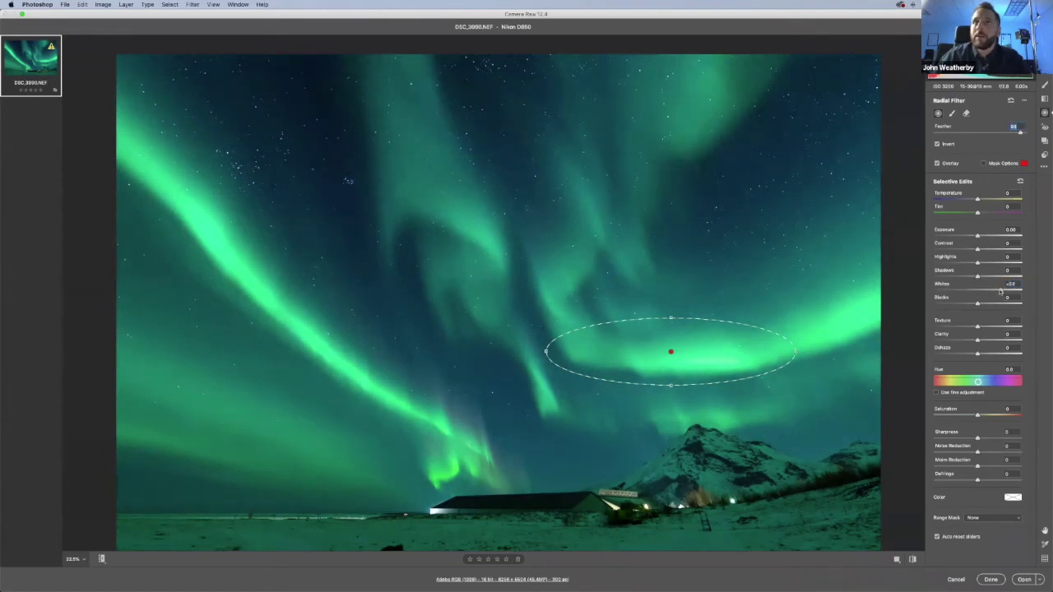
{"action": "left_click_drag", "start_coordinate": [1000, 291], "coordinate": [992, 290]}
{"action": "key", "text": "o"}
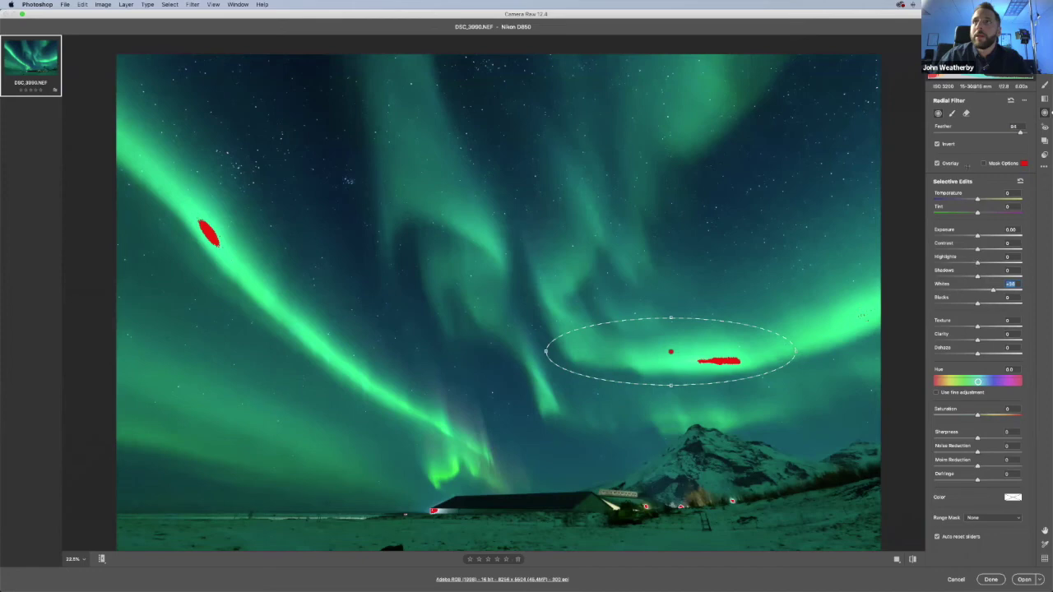
Return to the global edits and lower the Highlights to -48
{"action": "key", "text": "e"}
{"action": "left_click_drag", "start_coordinate": [976, 224], "coordinate": [958, 224]}
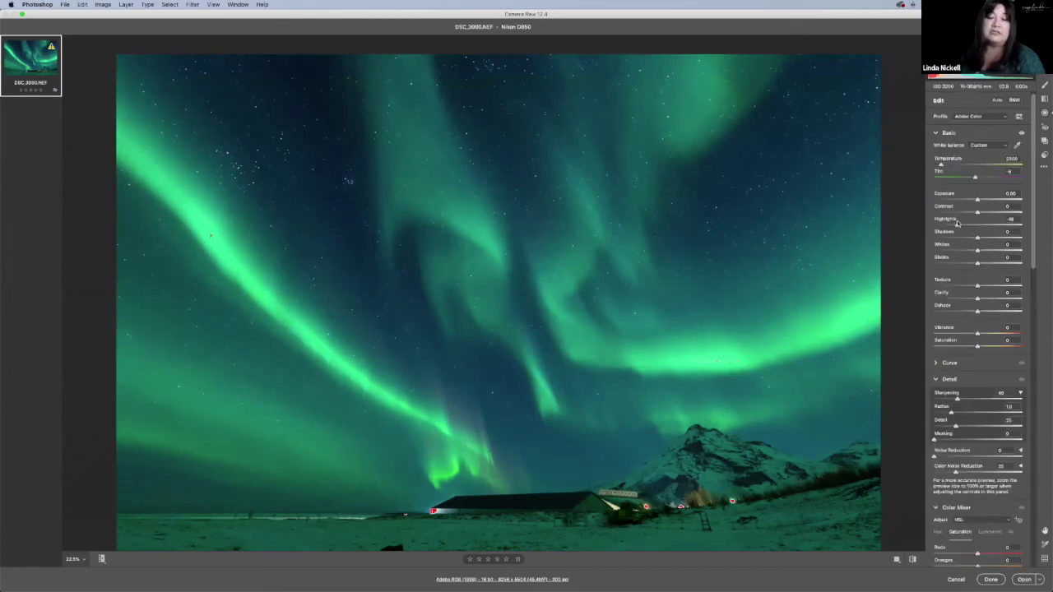
{"action": "left_click", "coordinate": [957, 223]}
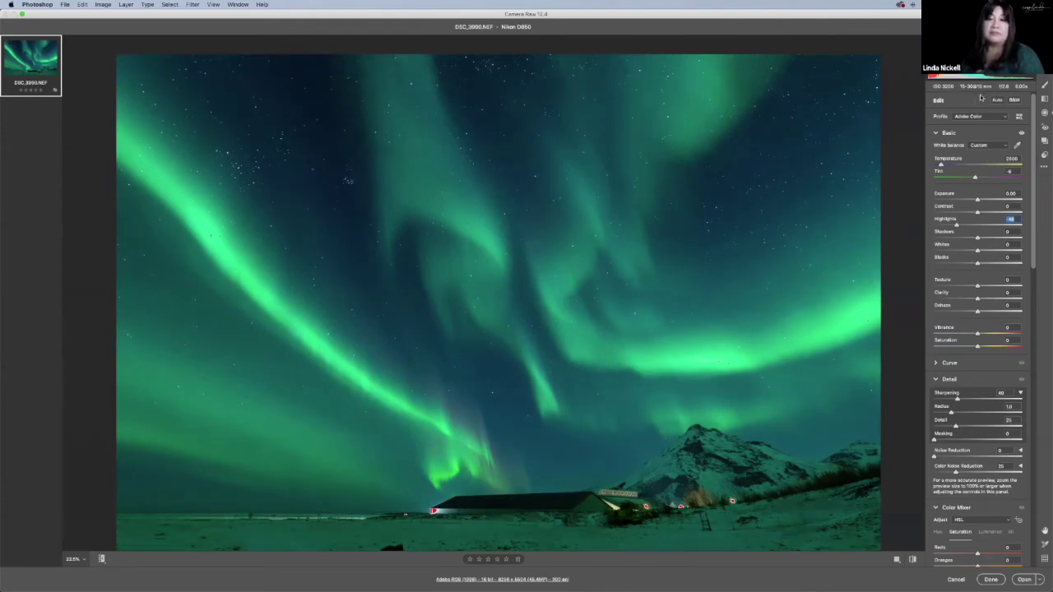
Set Shadows to +8, Whites to +3, Blacks to +4 and Vibrance to +8 in the Basic adjustments
{"action": "left_click_drag", "start_coordinate": [977, 237], "coordinate": [980, 264]}
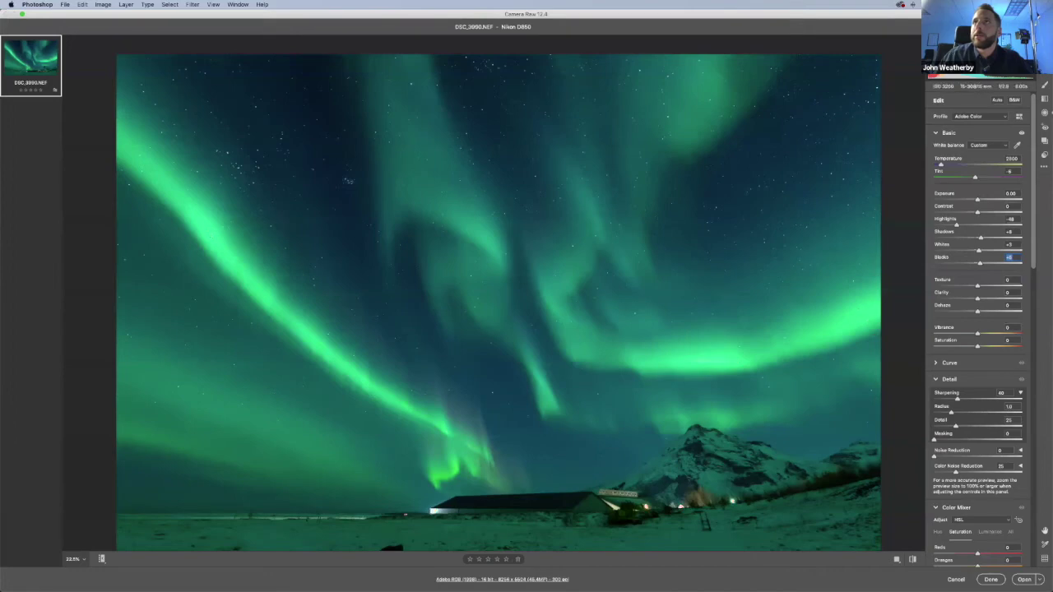
{"action": "mouse_move", "coordinate": [979, 263]}
{"action": "left_mouse_down"}
{"action": "mouse_move", "coordinate": [938, 265]}
{"action": "mouse_move", "coordinate": [979, 265]}
{"action": "left_mouse_up"}
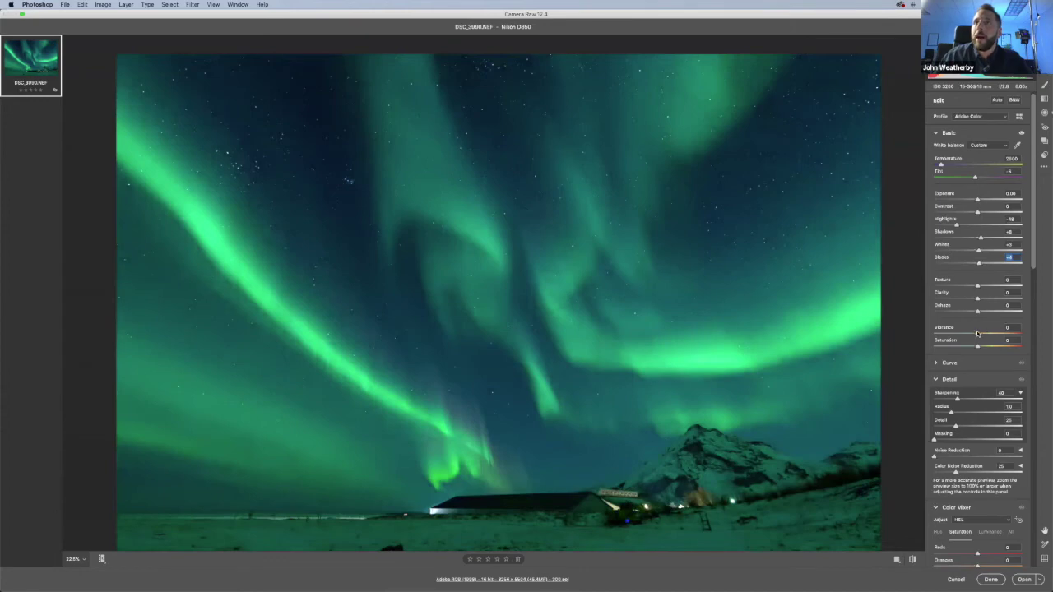
{"action": "left_click_drag", "start_coordinate": [977, 334], "coordinate": [984, 334]}
{"action": "scroll", "coordinate": [980, 332], "scroll_direction": "down", "scroll_amount": 3}
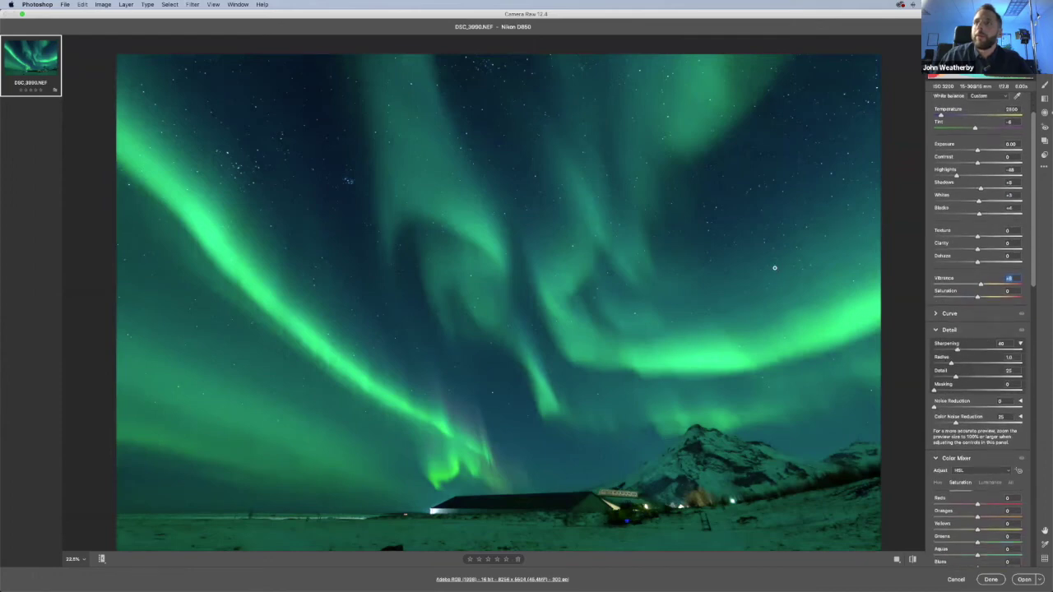
{"action": "scroll", "coordinate": [1022, 372], "scroll_direction": "down", "scroll_amount": 1}
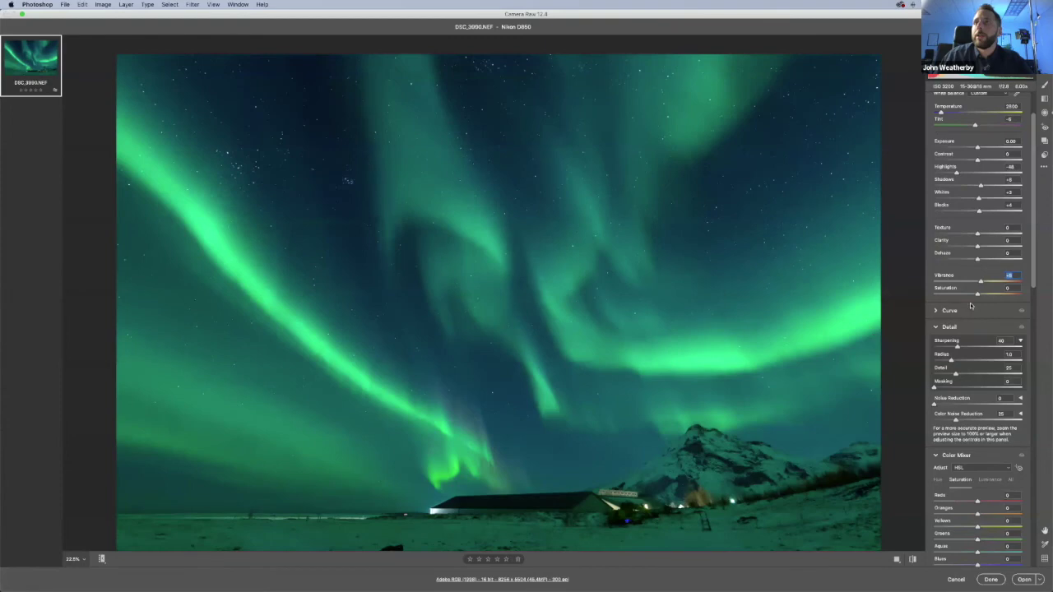
{"action": "scroll", "coordinate": [971, 308], "scroll_direction": "up", "scroll_amount": 1}
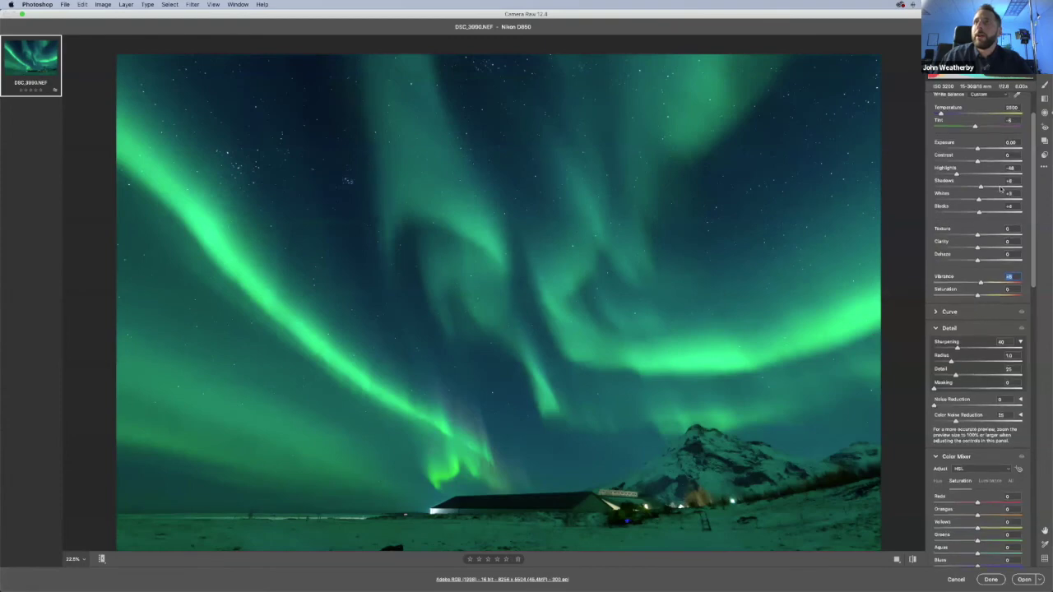
{"action": "scroll", "coordinate": [974, 307], "scroll_direction": "up", "scroll_amount": 3}
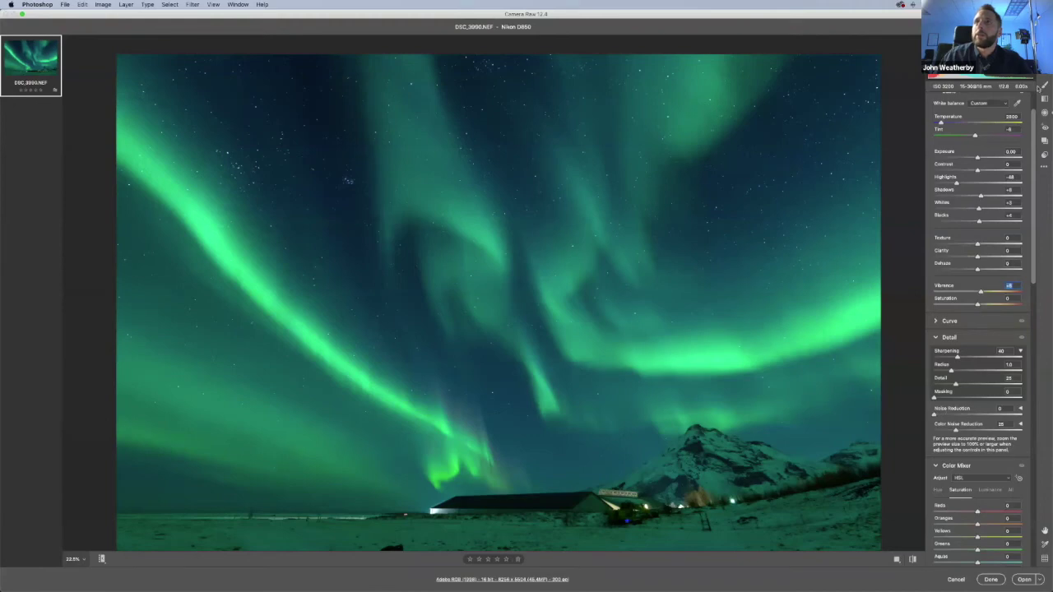
Try a graduated filter over the sky down to the horizon with Noise Reduction at about +48, showing the mask overlay
{"action": "left_click", "coordinate": [1045, 98]}
{"action": "left_click_drag", "start_coordinate": [536, 308], "coordinate": [575, 522]}
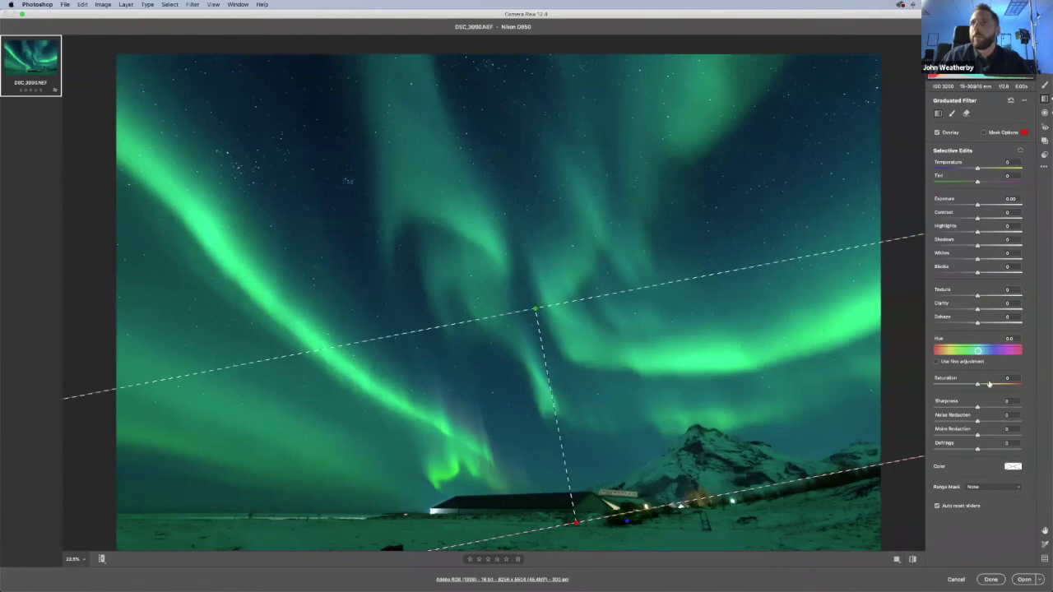
{"action": "left_click_drag", "start_coordinate": [979, 421], "coordinate": [992, 424]}
{"action": "left_click", "coordinate": [984, 132]}
{"action": "left_click_drag", "start_coordinate": [533, 308], "coordinate": [570, 425]}
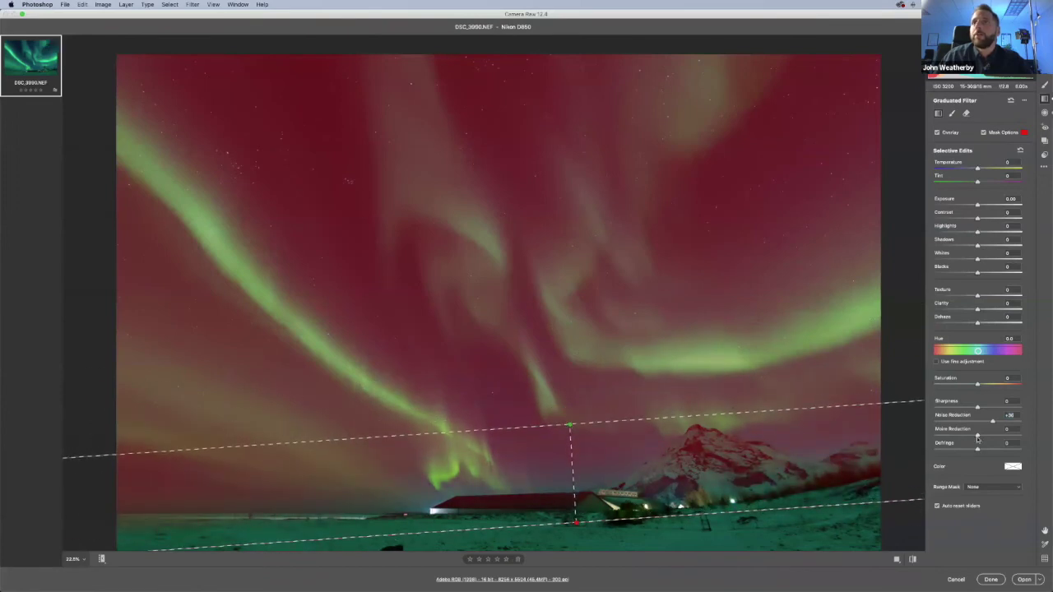
{"action": "left_click_drag", "start_coordinate": [1001, 421], "coordinate": [998, 421]}
Erase the graduated filter's mask from the mountain with Auto Mask on, and leave the filter
{"action": "left_click", "coordinate": [966, 114]}
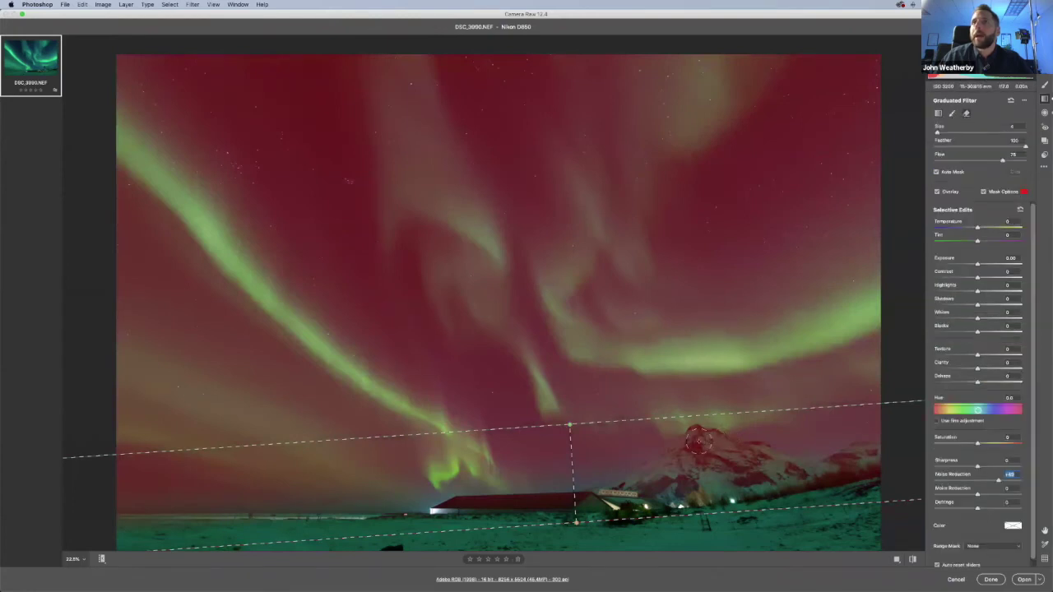
{"action": "mouse_move", "coordinate": [707, 444]}
{"action": "left_mouse_down"}
{"action": "mouse_move", "coordinate": [819, 473]}
{"action": "mouse_move", "coordinate": [845, 472]}
{"action": "mouse_move", "coordinate": [879, 446]}
{"action": "mouse_move", "coordinate": [808, 476]}
{"action": "mouse_move", "coordinate": [710, 440]}
{"action": "mouse_move", "coordinate": [671, 486]}
{"action": "left_mouse_up"}
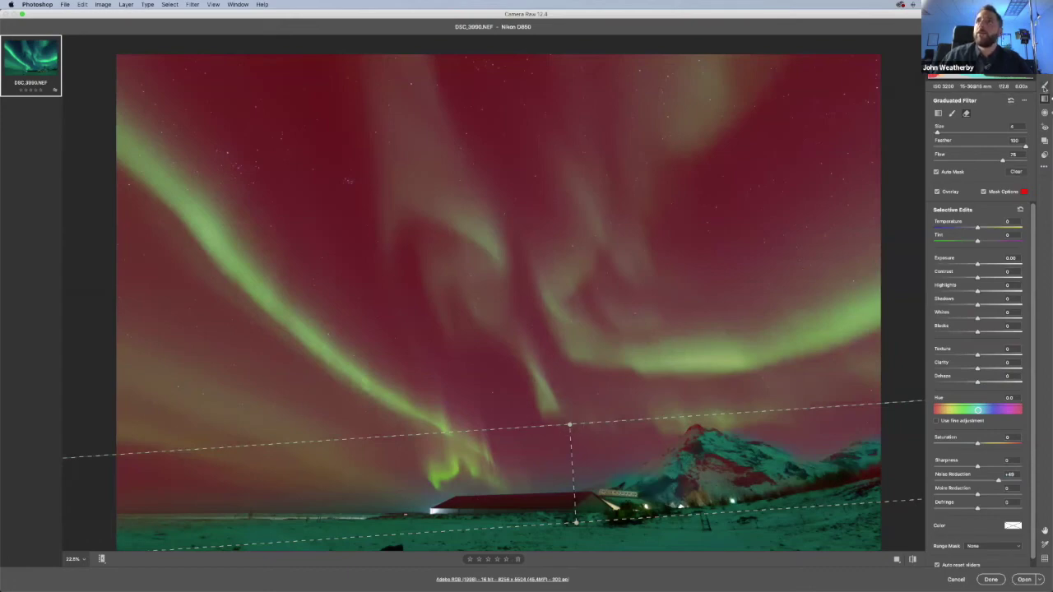
{"action": "key", "text": "e"}
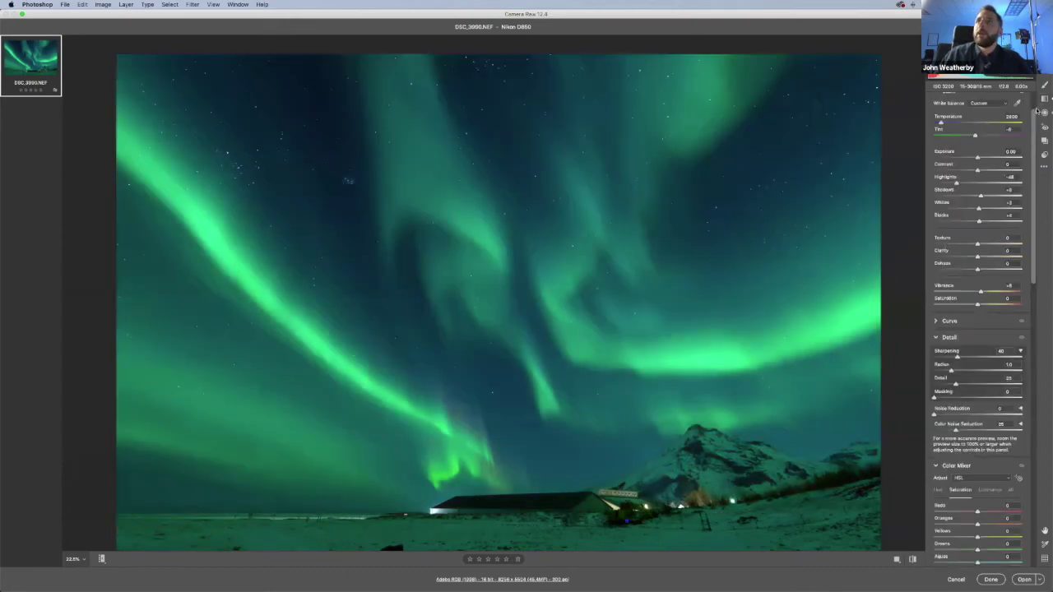
Reopen the graduated filters and delete the noise reduction filter over the sky
{"action": "key", "text": "g"}
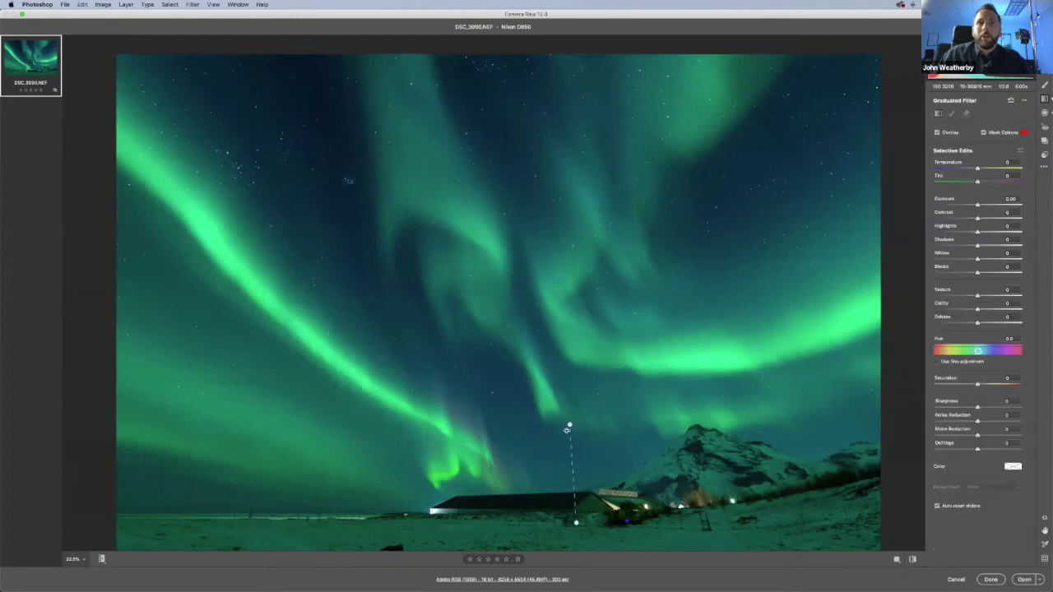
{"action": "left_click", "coordinate": [568, 427]}
{"action": "right_click", "coordinate": [569, 427]}
{"action": "left_click", "coordinate": [583, 438]}
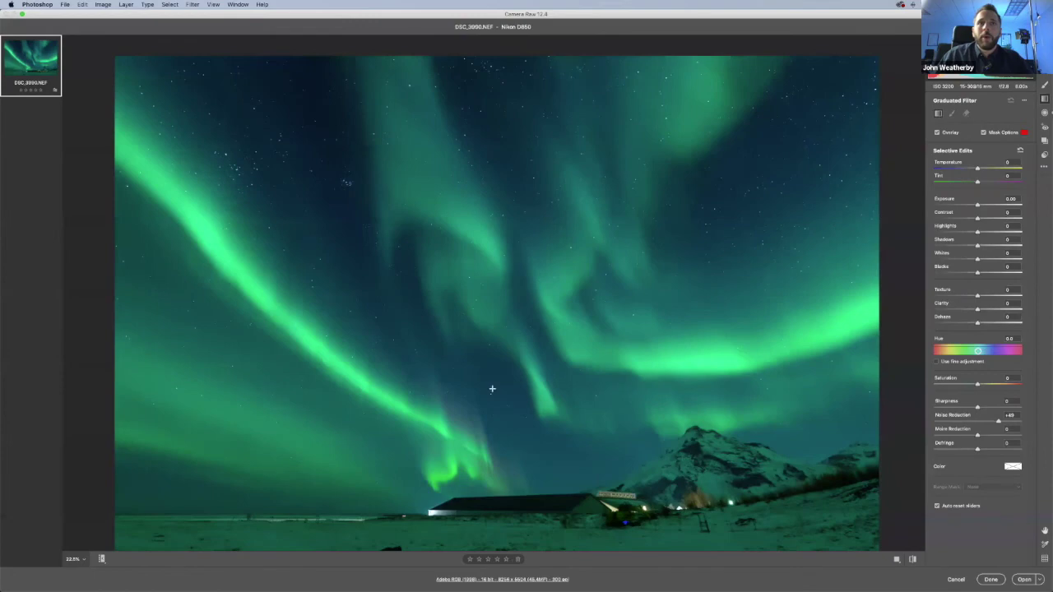
Compare the photo repeatedly with and without the Camera Raw edits
{"action": "key", "text": "p"}
{"action": "key", "text": "p"}
{"action": "key", "text": "p"}
{"action": "key", "text": "p"}
{"action": "key", "text": "p"}
{"action": "key", "text": "p"}
{"action": "key", "text": "p"}
{"action": "key", "text": "p"}
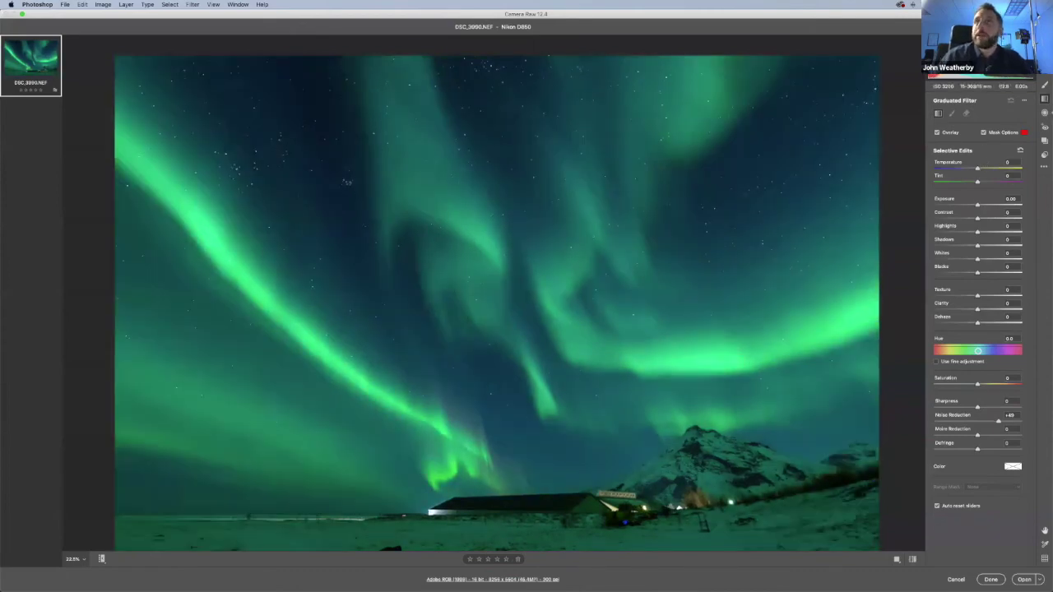
Warm the white balance temperature slightly and open the photo in Photoshop
{"action": "key", "text": "e"}
{"action": "left_click_drag", "start_coordinate": [942, 123], "coordinate": [944, 124]}
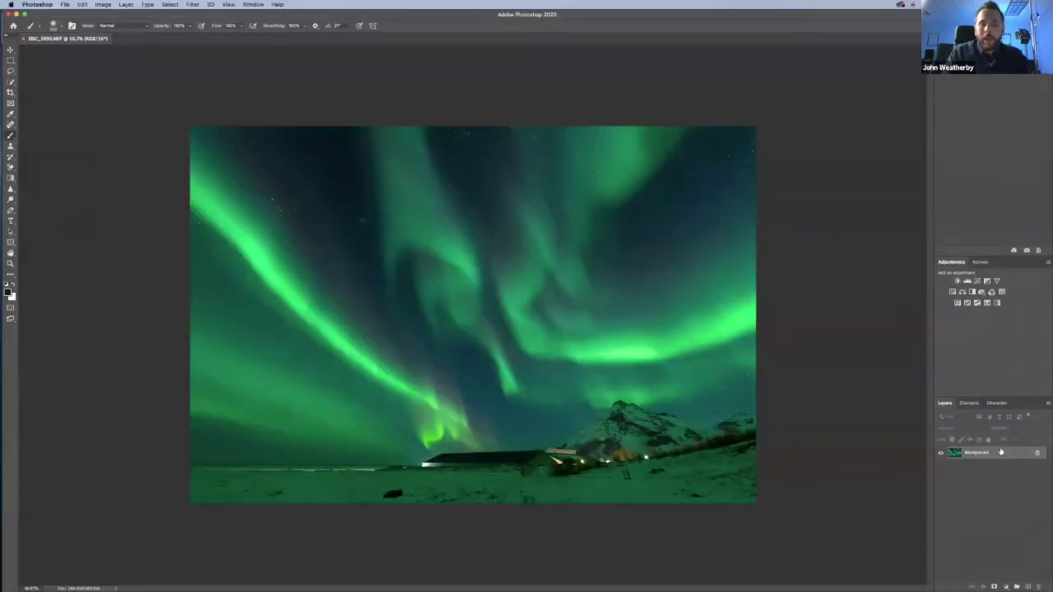
Duplicate the Background layer and launch the Nik Collection Dfine 2 noise reduction filter on the copy
{"action": "key", "text": "ctrl+j"}
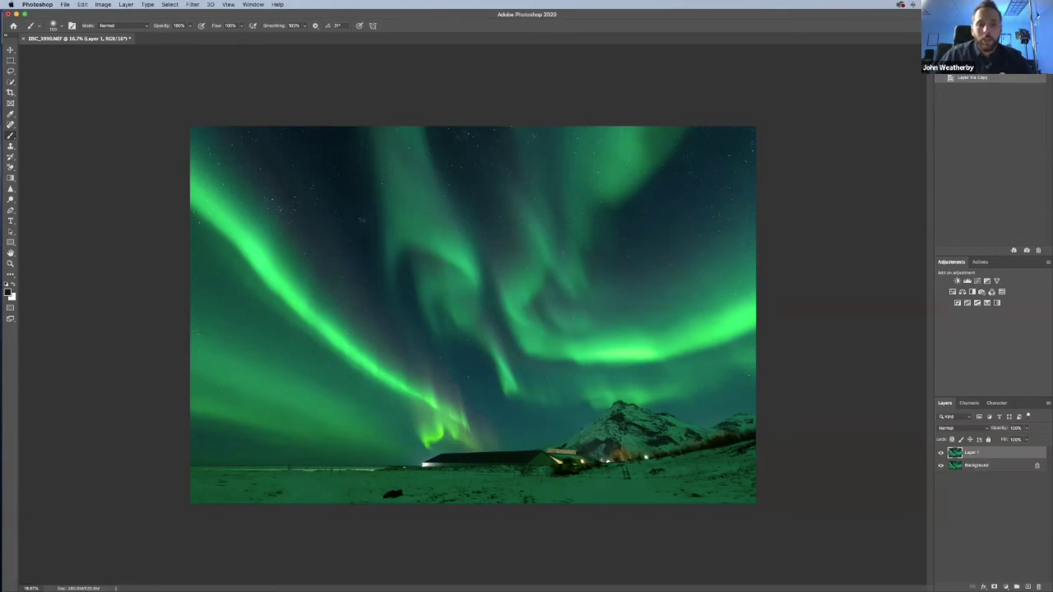
{"action": "left_click", "coordinate": [192, 5]}
{"action": "mouse_move", "coordinate": [278, 189]}
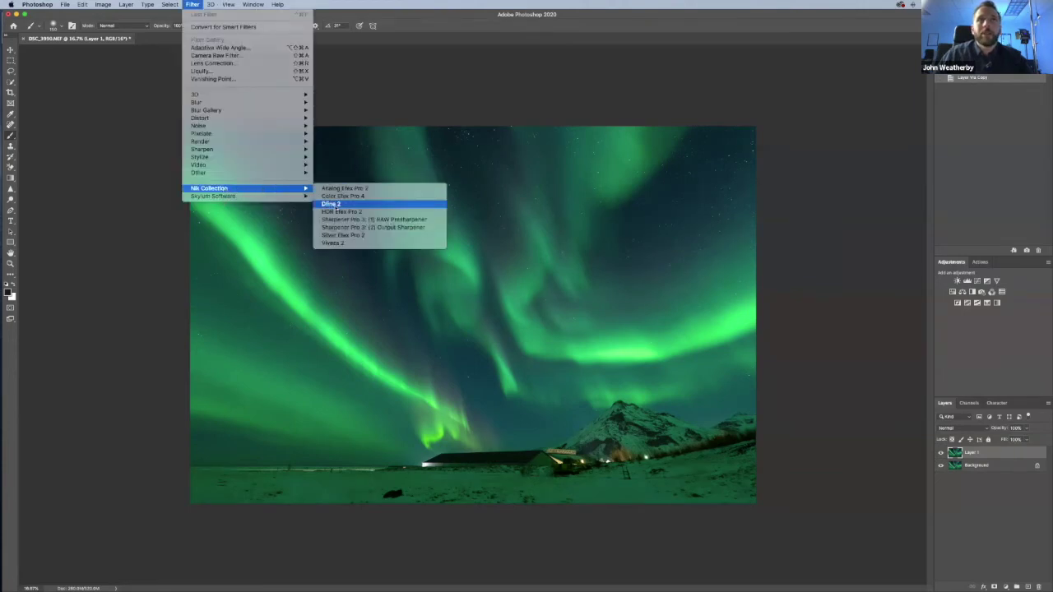
{"action": "left_click", "coordinate": [333, 203]}
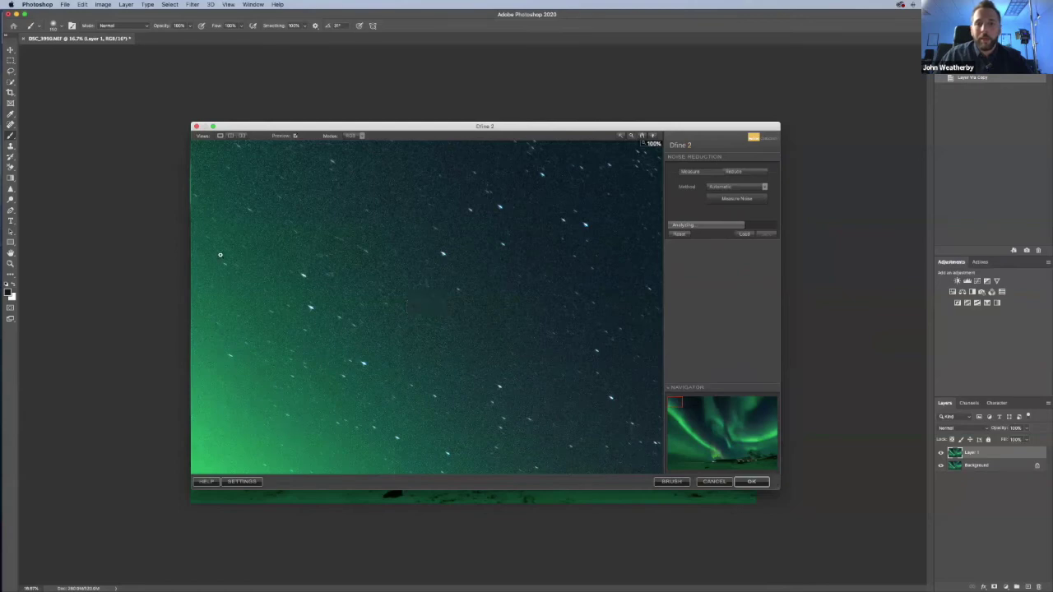
Enlarge the Dfine 2 window, inspect the denoised stars, aurora and snowy foreground, and apply the automatic noise profile
{"action": "mouse_move", "coordinate": [212, 126]}
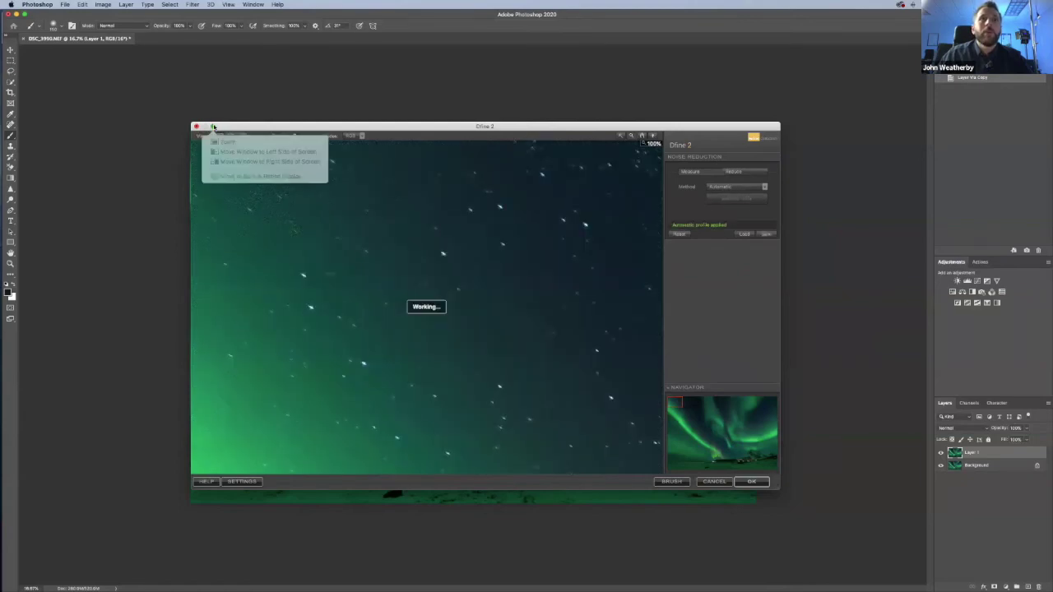
{"action": "left_click", "coordinate": [212, 125]}
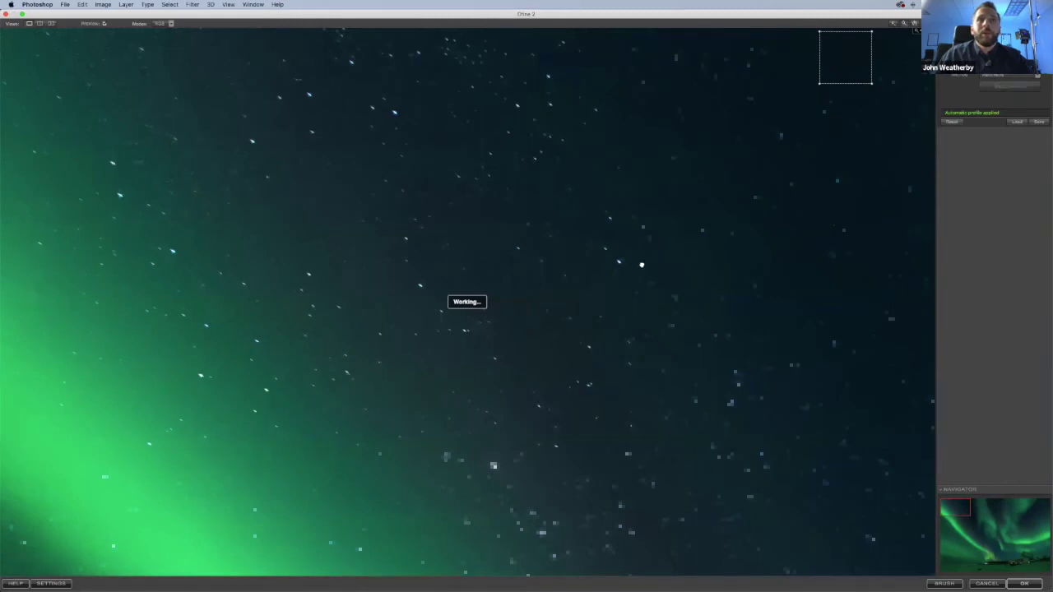
{"action": "scroll", "coordinate": [672, 245], "scroll_direction": "down", "scroll_amount": 3}
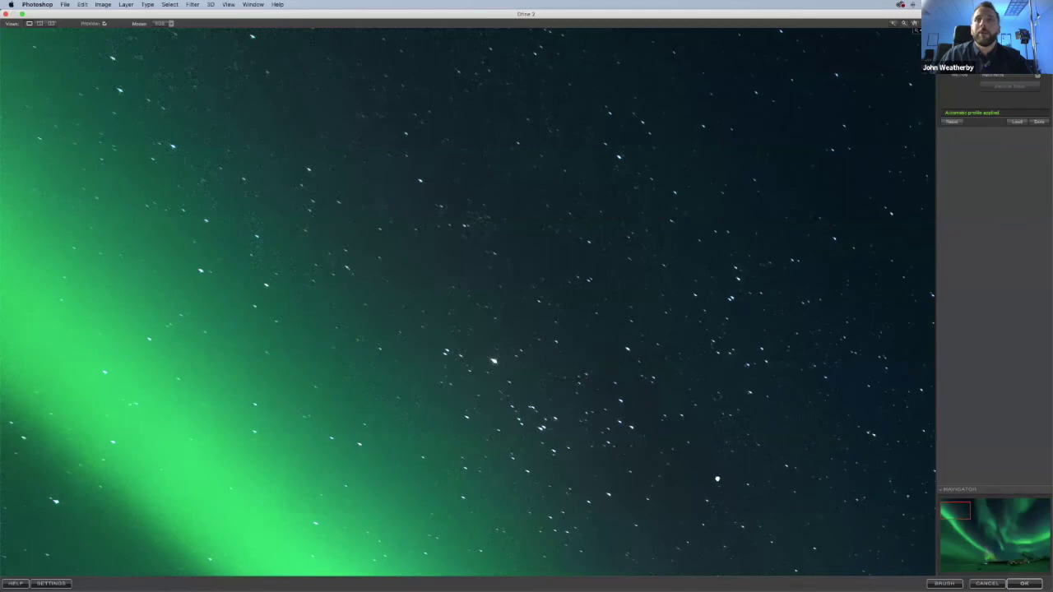
{"action": "scroll", "coordinate": [595, 62], "scroll_direction": "down", "scroll_amount": 10}
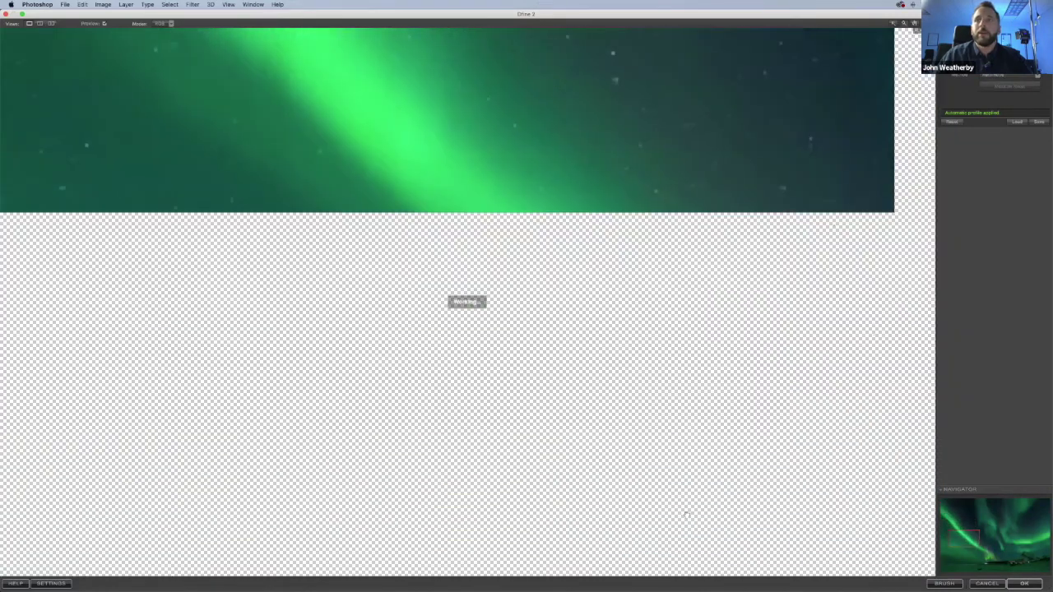
{"action": "scroll", "coordinate": [610, 239], "scroll_direction": "down", "scroll_amount": 10}
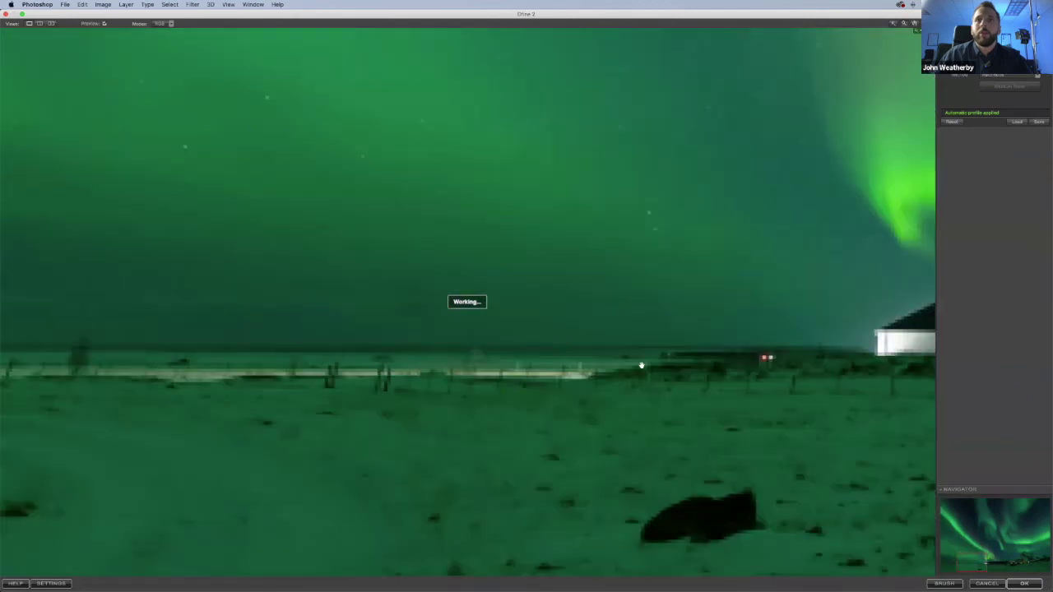
{"action": "left_click_drag", "start_coordinate": [641, 365], "coordinate": [285, 319]}
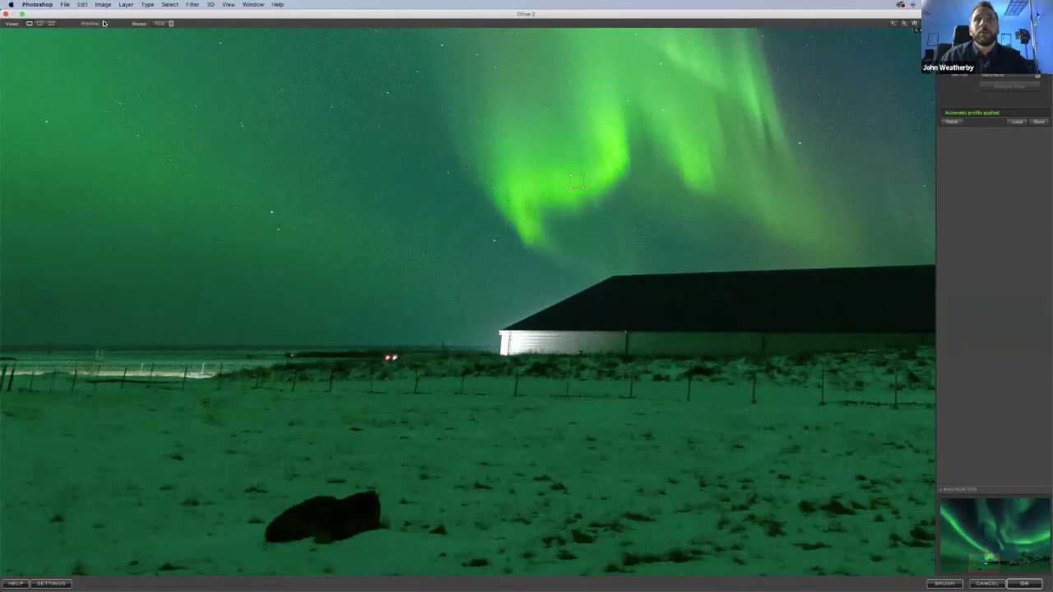
{"action": "key", "text": "Return"}
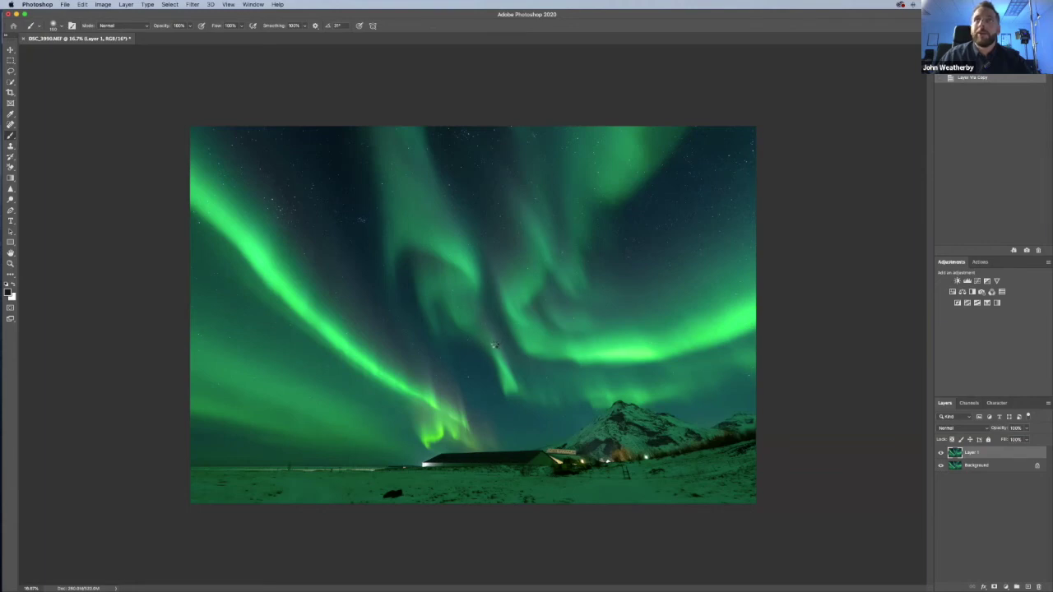
{"action": "left_click", "coordinate": [496, 345]}
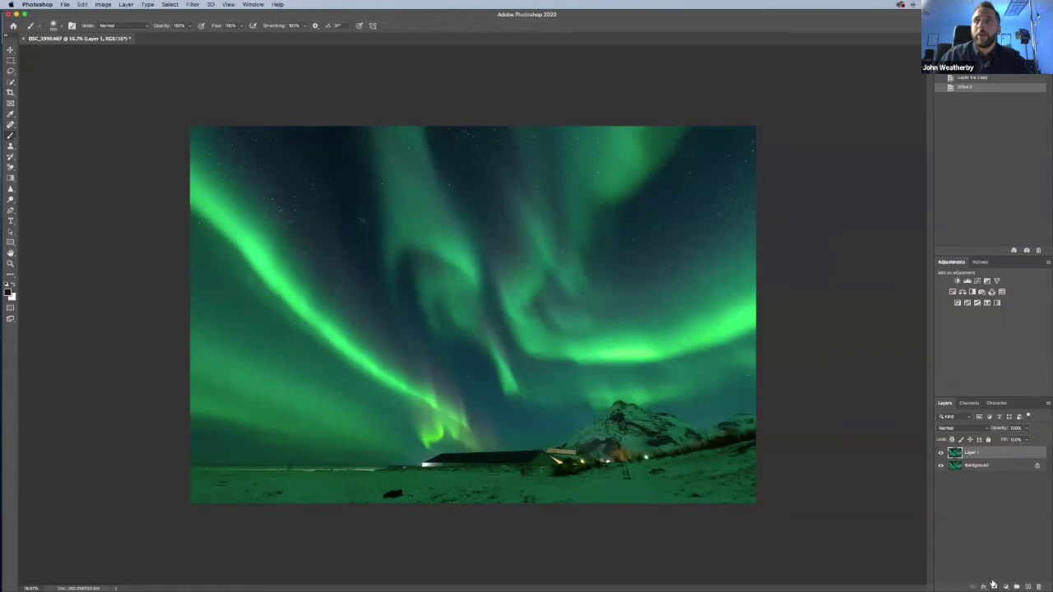
Add a layer mask to the denoised Layer 1, invert it to black, and roughly paint white over the upper sky with an enlarged brush
{"action": "left_click", "coordinate": [993, 584]}
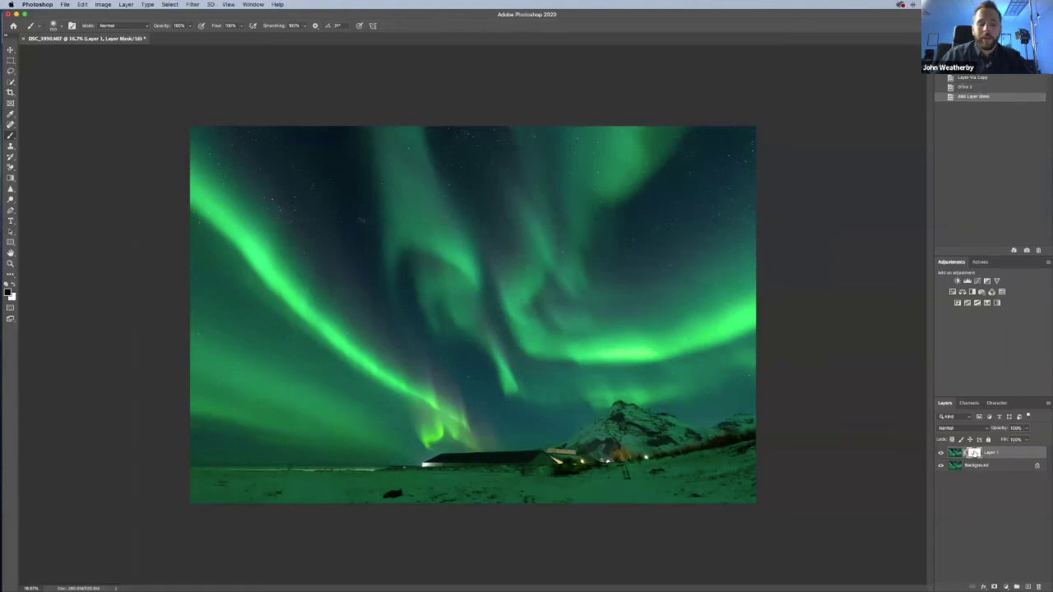
{"action": "key", "text": "super+i"}
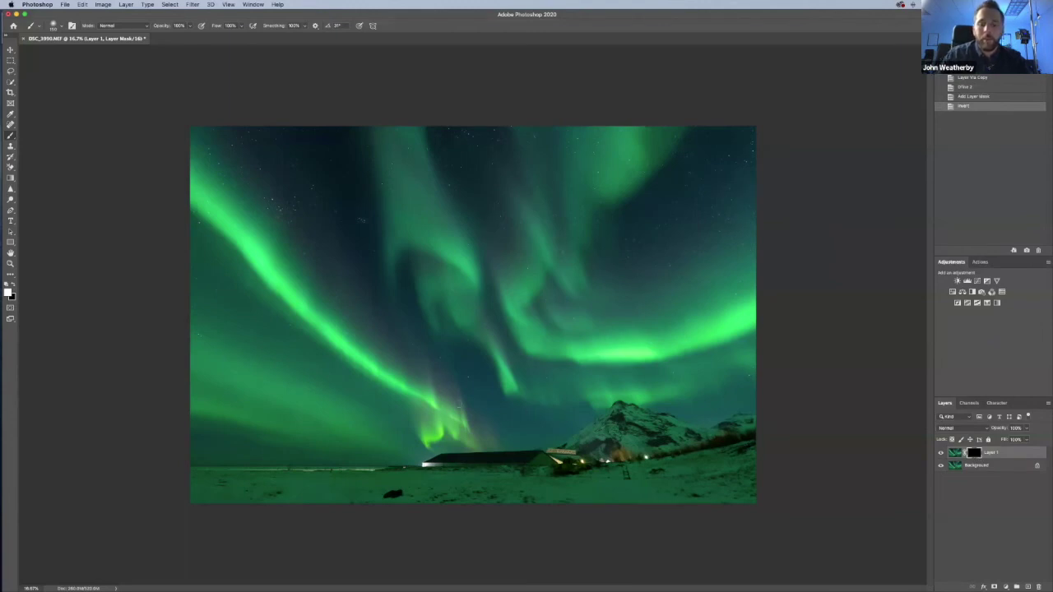
{"action": "key", "text": "bracketright"}
{"action": "key", "text": "bracketright"}
{"action": "key", "text": "bracketright"}
{"action": "key", "text": "bracketright"}
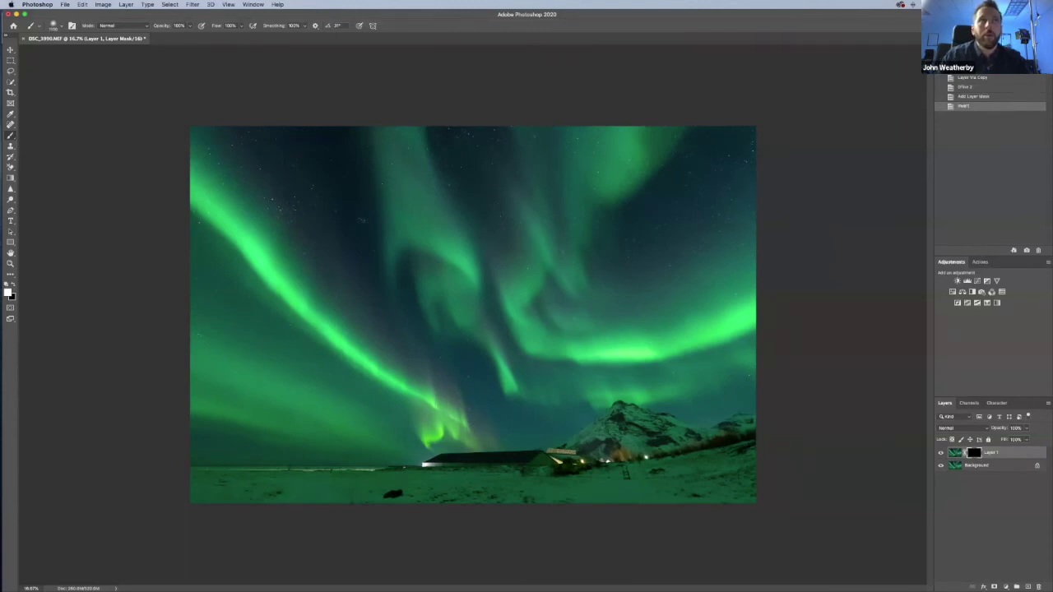
{"action": "mouse_move", "coordinate": [458, 403]}
{"action": "left_mouse_down"}
{"action": "mouse_move", "coordinate": [436, 411]}
{"action": "mouse_move", "coordinate": [444, 407]}
{"action": "left_mouse_up"}
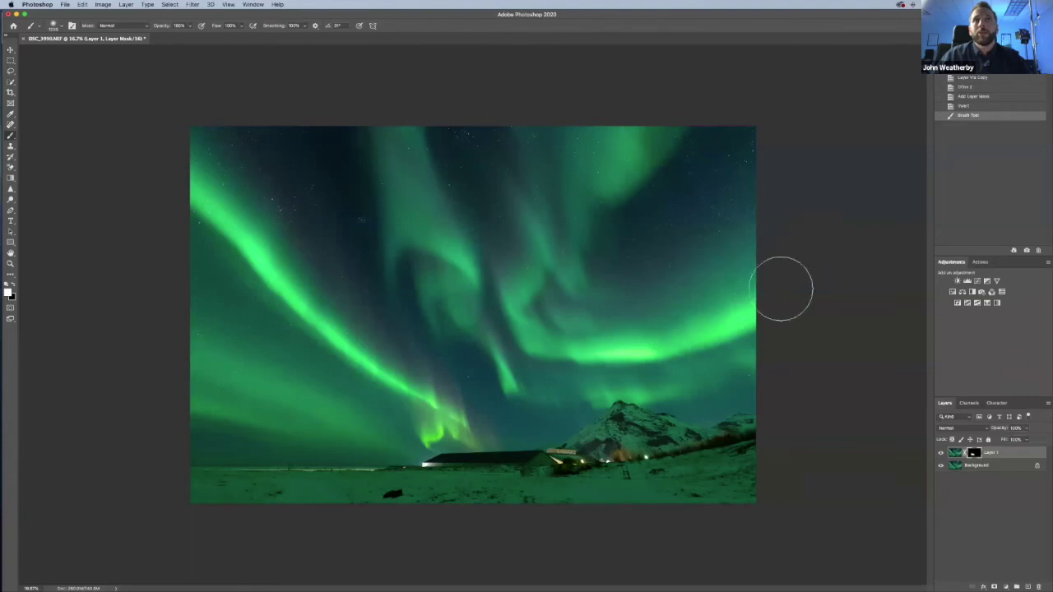
{"action": "left_click", "coordinate": [262, 115]}
Paint white over the remaining sky with the mask overlay shown and a larger brush, leaving the snowy foreground and mountain masked
{"action": "key", "text": "backslash"}
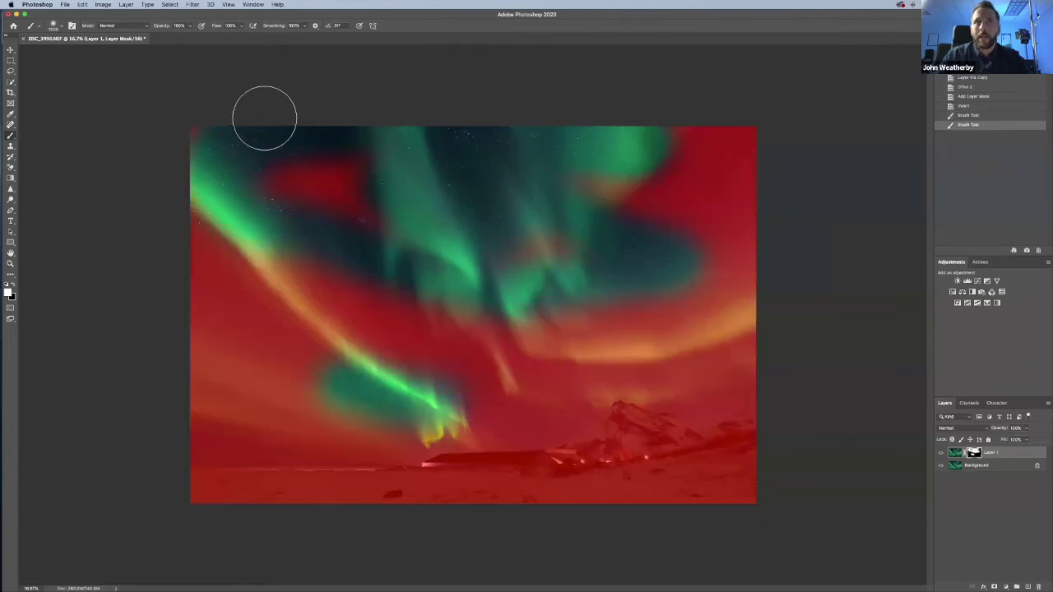
{"action": "key", "text": "bracketright"}
{"action": "key", "text": "bracketright"}
{"action": "key", "text": "bracketright"}
{"action": "key", "text": "bracketright"}
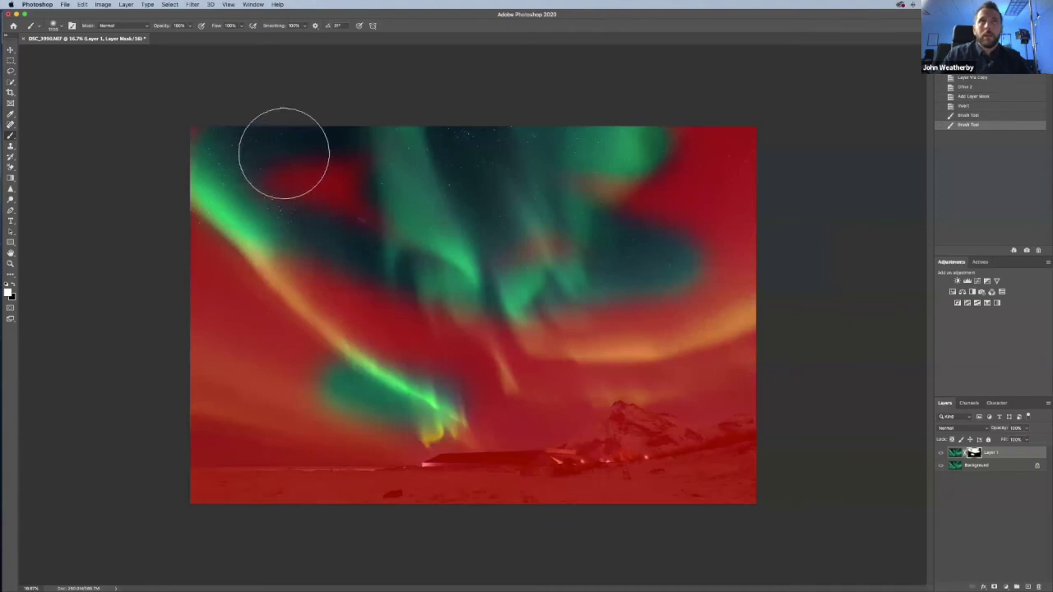
{"action": "left_click", "coordinate": [337, 160]}
{"action": "mouse_move", "coordinate": [746, 174]}
{"action": "left_mouse_down"}
{"action": "mouse_move", "coordinate": [631, 134]}
{"action": "mouse_move", "coordinate": [698, 160]}
{"action": "mouse_move", "coordinate": [705, 192]}
{"action": "mouse_move", "coordinate": [762, 212]}
{"action": "mouse_move", "coordinate": [775, 165]}
{"action": "mouse_move", "coordinate": [713, 282]}
{"action": "mouse_move", "coordinate": [649, 239]}
{"action": "left_mouse_up"}
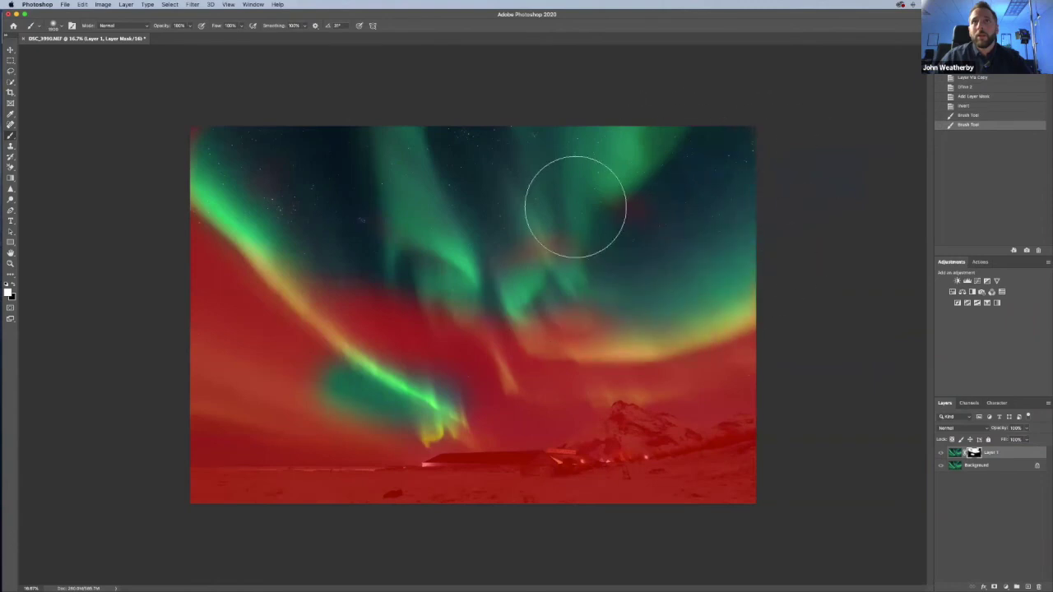
{"action": "mouse_move", "coordinate": [616, 305]}
{"action": "left_mouse_down"}
{"action": "mouse_move", "coordinate": [747, 353]}
{"action": "mouse_move", "coordinate": [705, 371]}
{"action": "mouse_move", "coordinate": [566, 348]}
{"action": "mouse_move", "coordinate": [543, 379]}
{"action": "mouse_move", "coordinate": [555, 383]}
{"action": "mouse_move", "coordinate": [541, 389]}
{"action": "mouse_move", "coordinate": [322, 417]}
{"action": "left_mouse_up"}
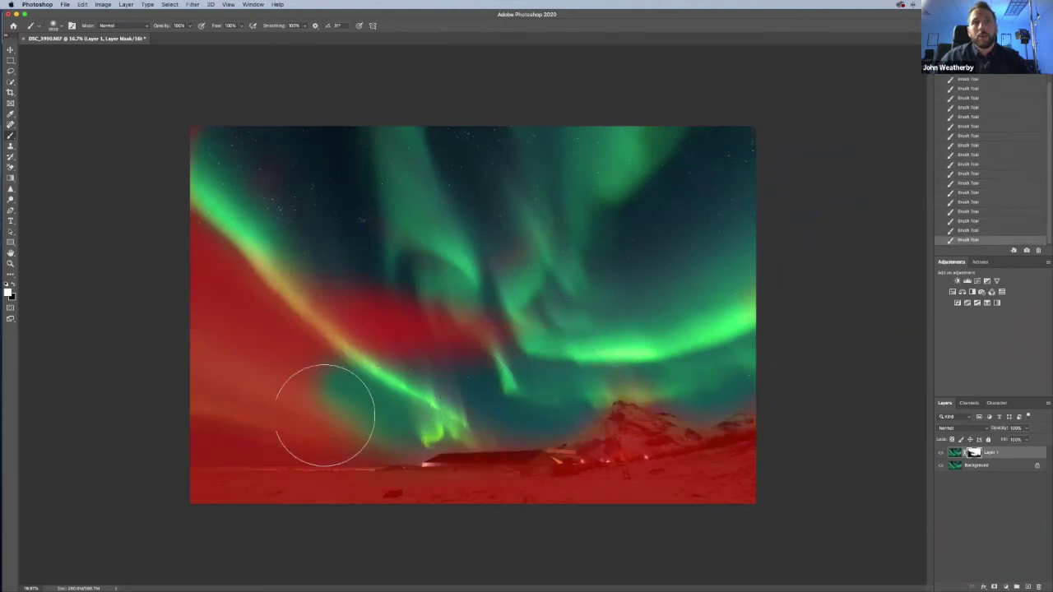
{"action": "mouse_move", "coordinate": [219, 412]}
{"action": "left_mouse_down"}
{"action": "mouse_move", "coordinate": [195, 408]}
{"action": "mouse_move", "coordinate": [173, 341]}
{"action": "mouse_move", "coordinate": [176, 235]}
{"action": "left_mouse_up"}
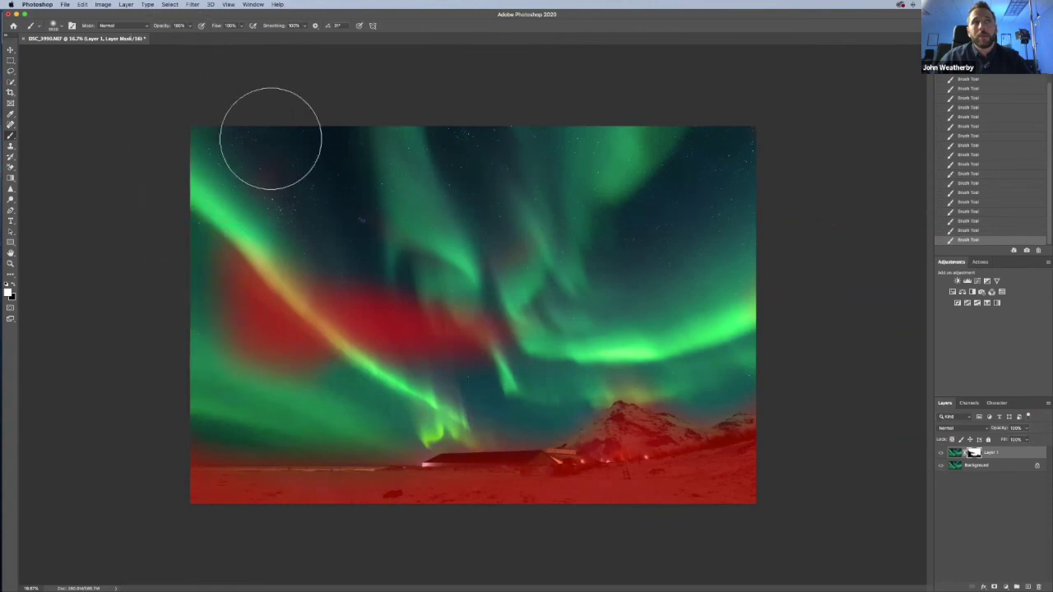
{"action": "mouse_move", "coordinate": [271, 320]}
{"action": "left_mouse_down"}
{"action": "mouse_move", "coordinate": [370, 284]}
{"action": "mouse_move", "coordinate": [514, 345]}
{"action": "mouse_move", "coordinate": [411, 288]}
{"action": "mouse_move", "coordinate": [325, 317]}
{"action": "mouse_move", "coordinate": [451, 379]}
{"action": "left_mouse_up"}
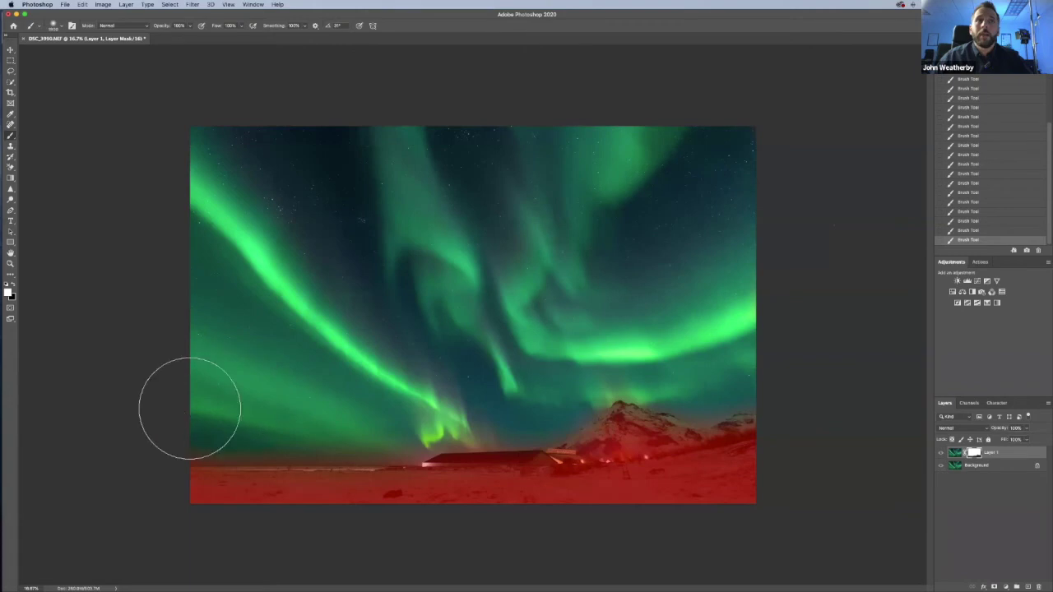
{"action": "key", "text": "backslash"}
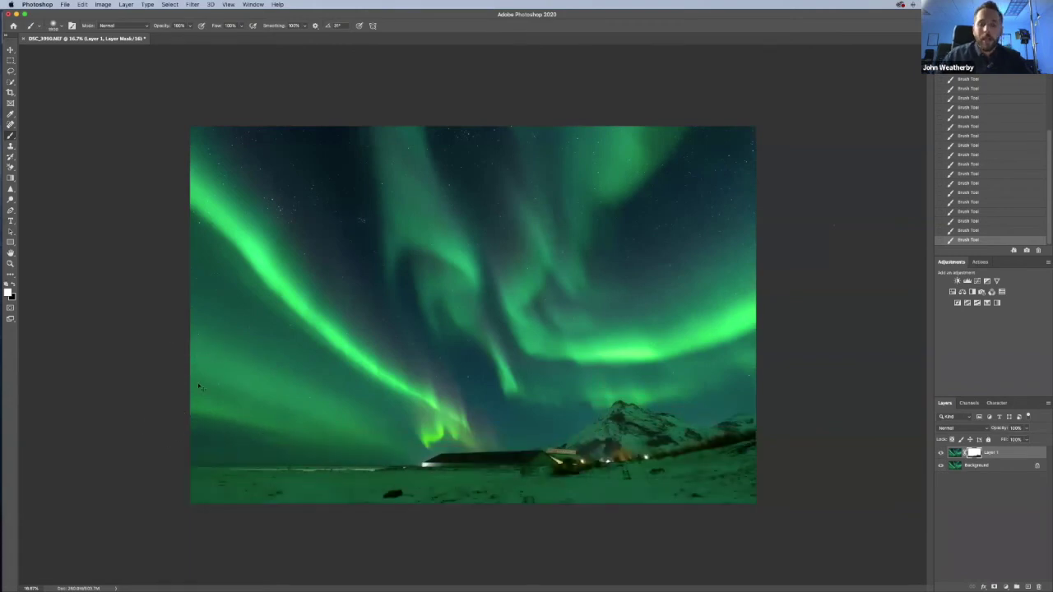
Examine the selectively applied noise reduction up close along the horizon, snowy foreground and building
{"action": "key", "text": "super+equal"}
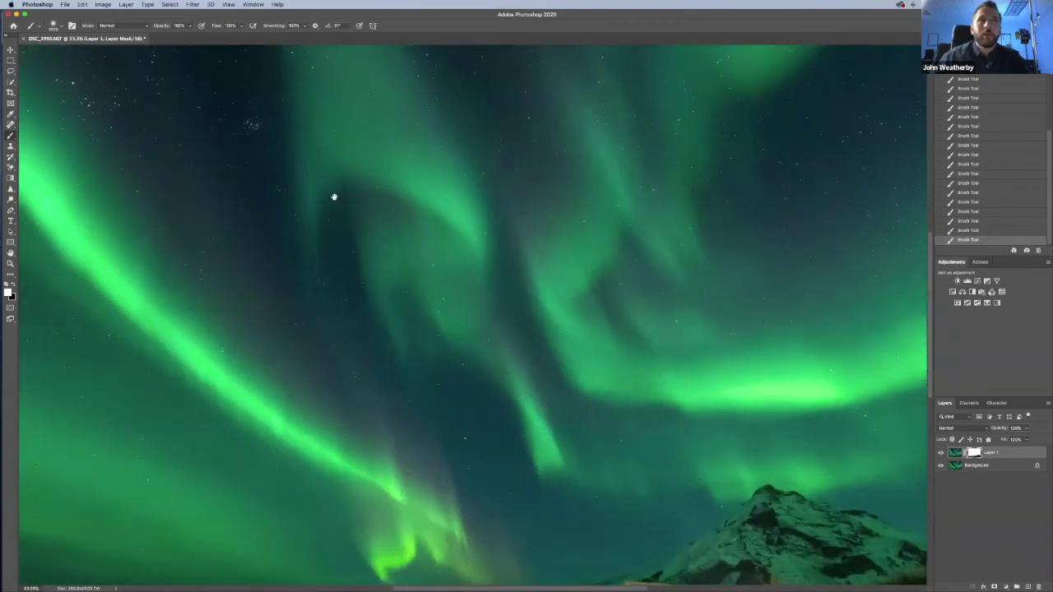
{"action": "key", "text": "super+equal"}
{"action": "scroll", "coordinate": [55, 235], "scroll_direction": "down", "scroll_amount": 5}
{"action": "scroll", "coordinate": [55, 236], "scroll_direction": "left", "scroll_amount": 4}
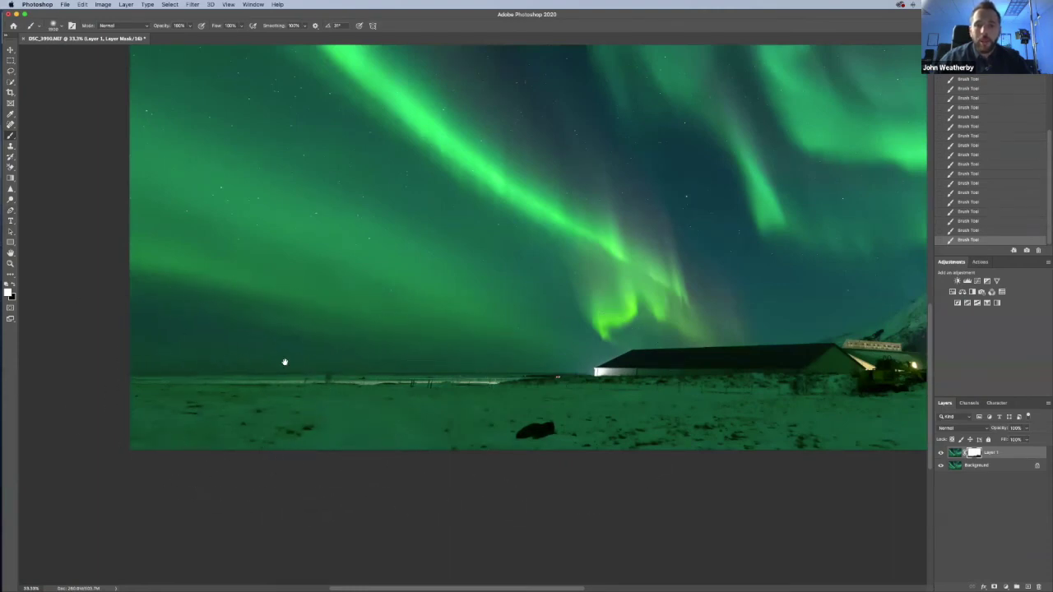
{"action": "scroll", "coordinate": [406, 329], "scroll_direction": "right", "scroll_amount": 5}
{"action": "scroll", "coordinate": [406, 330], "scroll_direction": "left", "scroll_amount": 5}
{"action": "scroll", "coordinate": [589, 329], "scroll_direction": "down", "scroll_amount": 3}
{"action": "scroll", "coordinate": [535, 291], "scroll_direction": "right", "scroll_amount": 3}
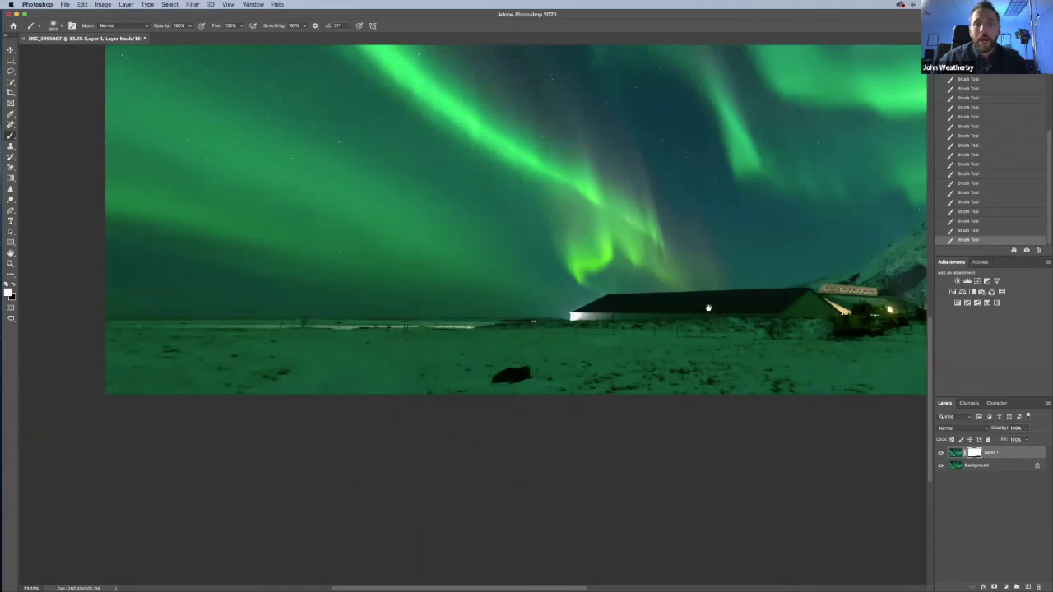
{"action": "scroll", "coordinate": [674, 322], "scroll_direction": "up", "scroll_amount": 2}
{"action": "scroll", "coordinate": [674, 322], "scroll_direction": "right", "scroll_amount": 2}
{"action": "scroll", "coordinate": [675, 322], "scroll_direction": "up", "scroll_amount": 2}
{"action": "scroll", "coordinate": [675, 322], "scroll_direction": "left", "scroll_amount": 2}
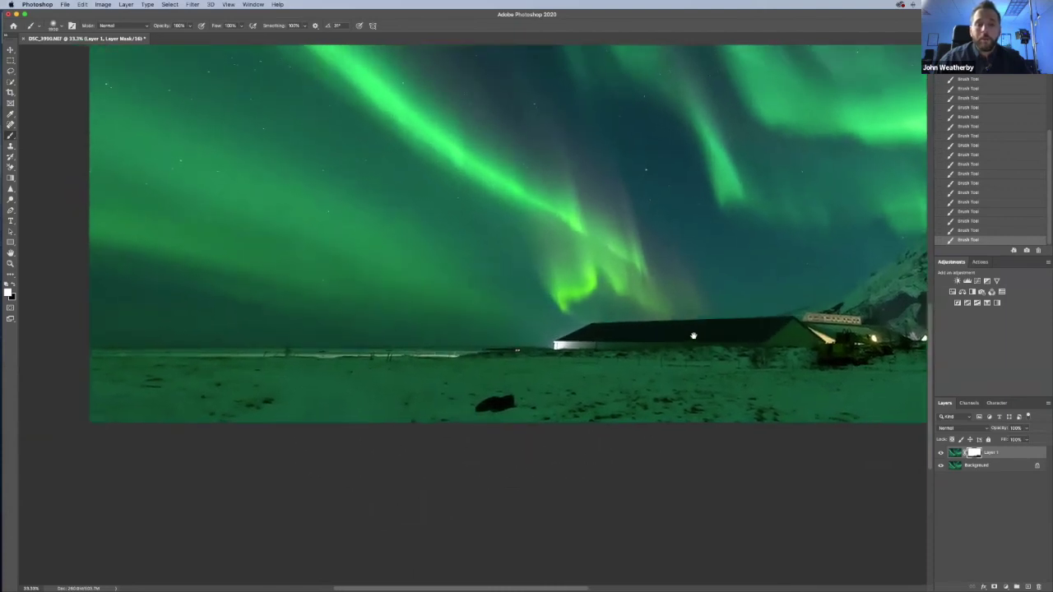
{"action": "scroll", "coordinate": [576, 354], "scroll_direction": "right", "scroll_amount": 4}
{"action": "scroll", "coordinate": [576, 354], "scroll_direction": "up", "scroll_amount": 1}
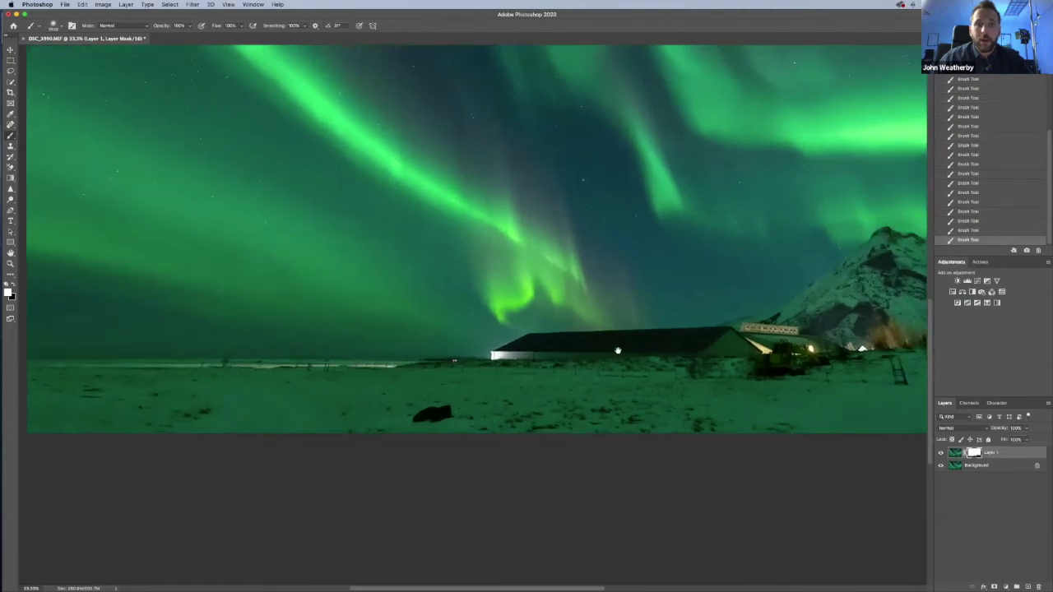
Lower the brush opacity to about 21% and flow to 40%, and paint partial noise reduction over the snowy foreground on the mask
{"action": "left_click", "coordinate": [190, 26]}
{"action": "left_click_drag", "start_coordinate": [190, 38], "coordinate": [164, 38]}
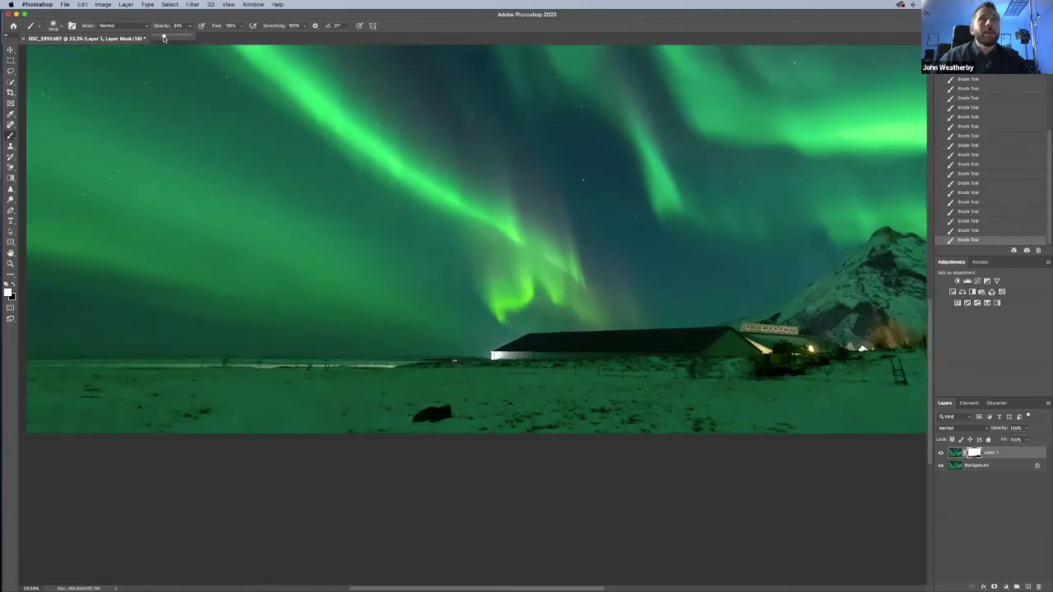
{"action": "left_click", "coordinate": [241, 27]}
{"action": "left_click_drag", "start_coordinate": [241, 38], "coordinate": [238, 37]}
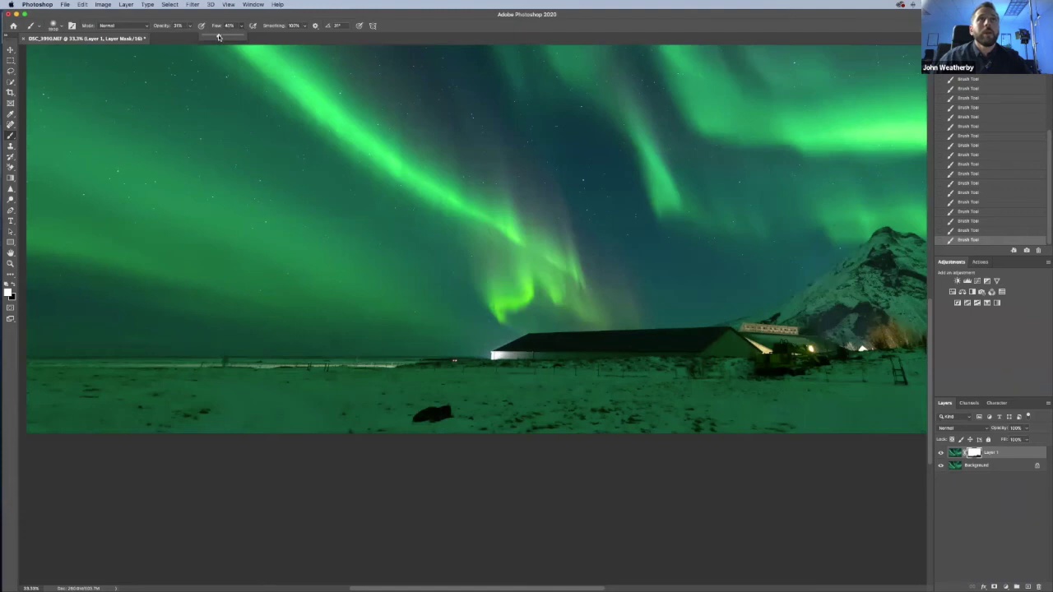
{"action": "mouse_move", "coordinate": [190, 360]}
{"action": "left_mouse_down"}
{"action": "mouse_move", "coordinate": [207, 335]}
{"action": "mouse_move", "coordinate": [242, 350]}
{"action": "left_mouse_up"}
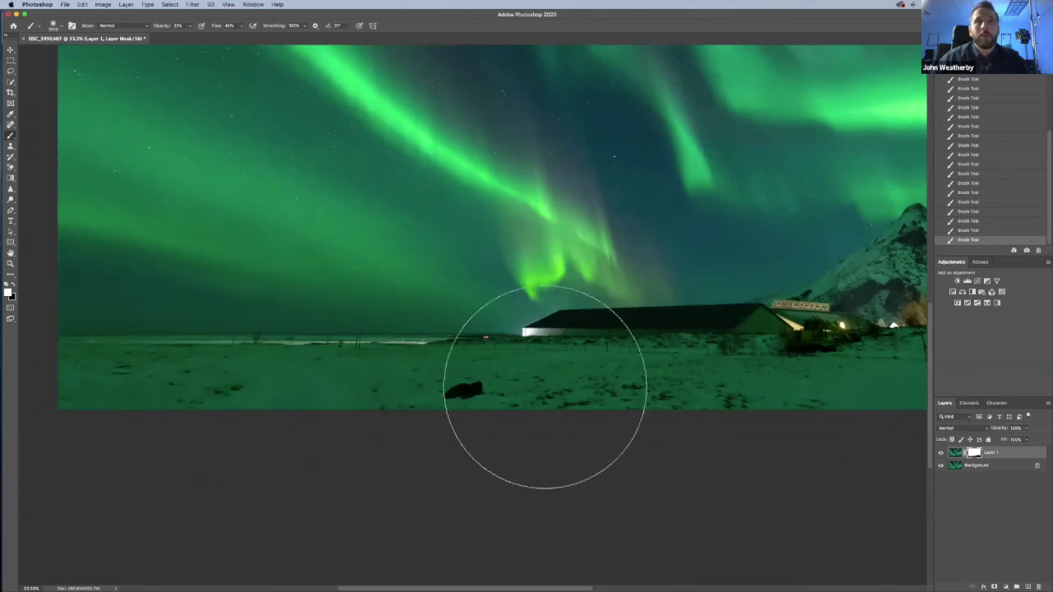
{"action": "scroll", "coordinate": [247, 407], "scroll_direction": "right", "scroll_amount": 10}
{"action": "scroll", "coordinate": [400, 376], "scroll_direction": "right", "scroll_amount": 2}
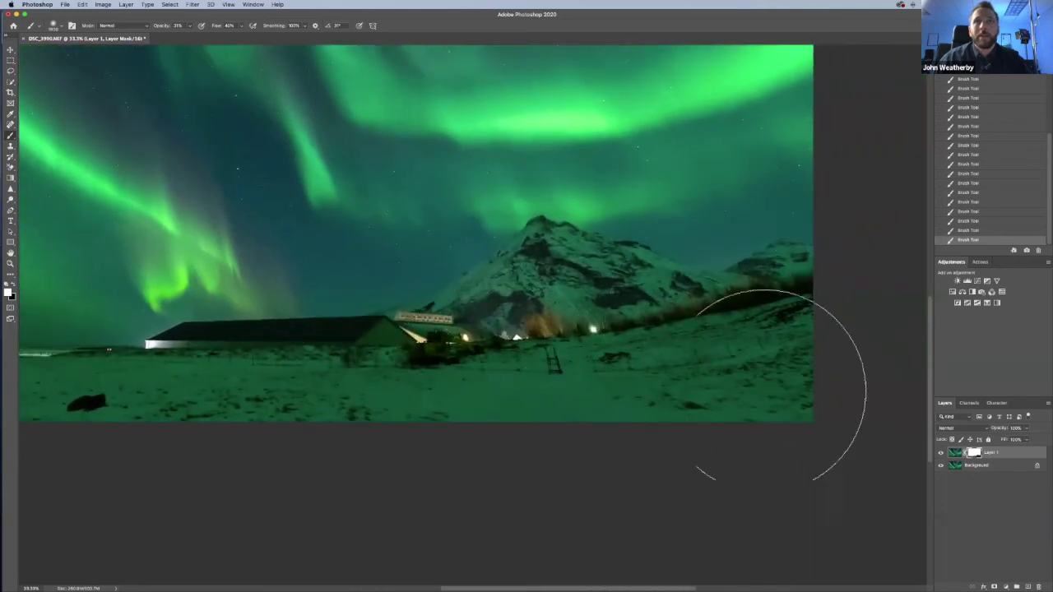
{"action": "scroll", "coordinate": [313, 383], "scroll_direction": "left", "scroll_amount": 6}
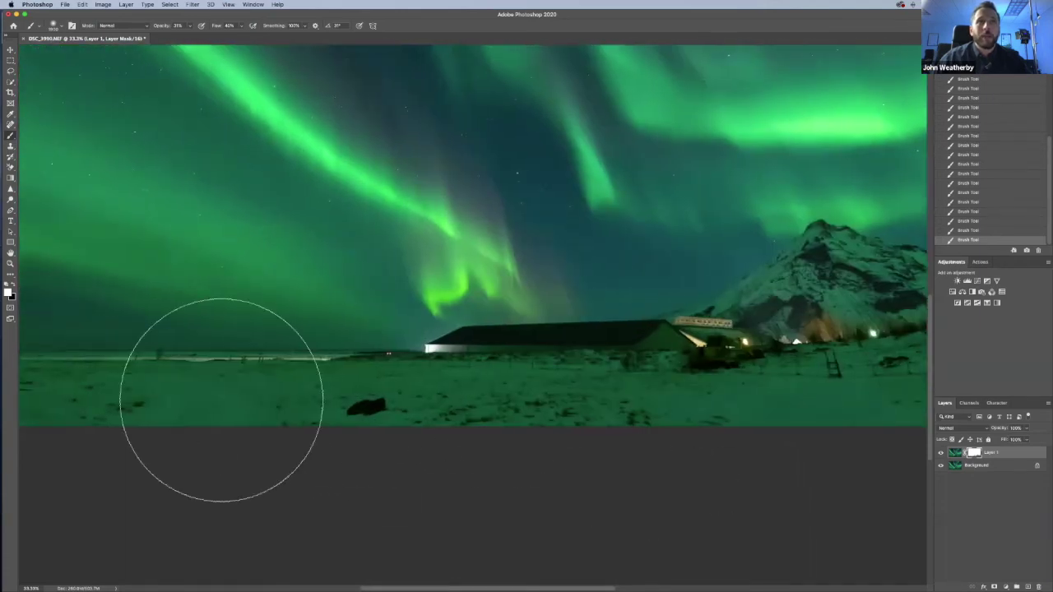
{"action": "scroll", "coordinate": [220, 399], "scroll_direction": "left", "scroll_amount": 9}
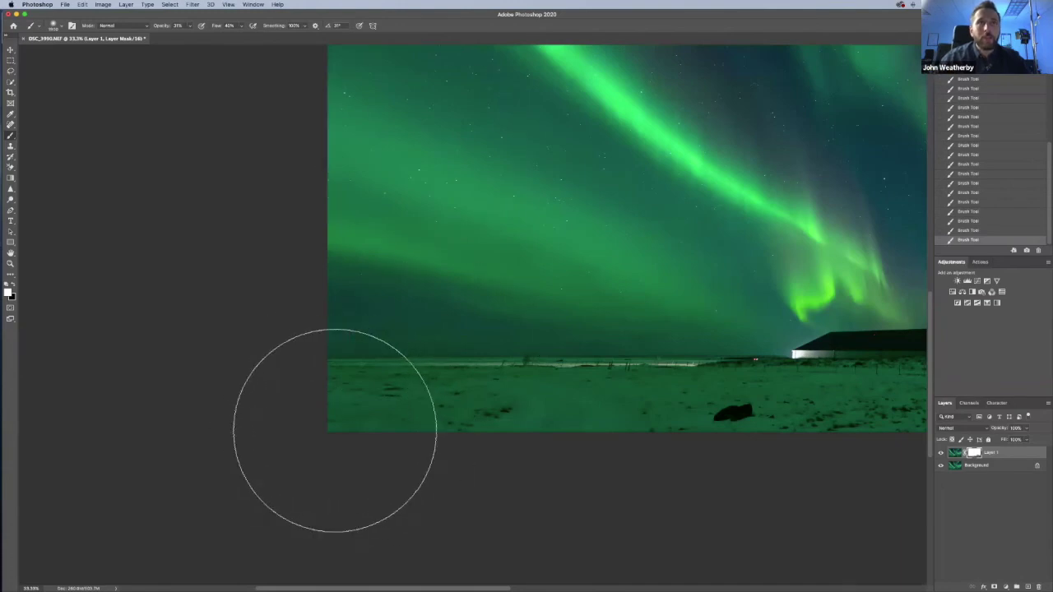
{"action": "scroll", "coordinate": [261, 395], "scroll_direction": "right", "scroll_amount": 10}
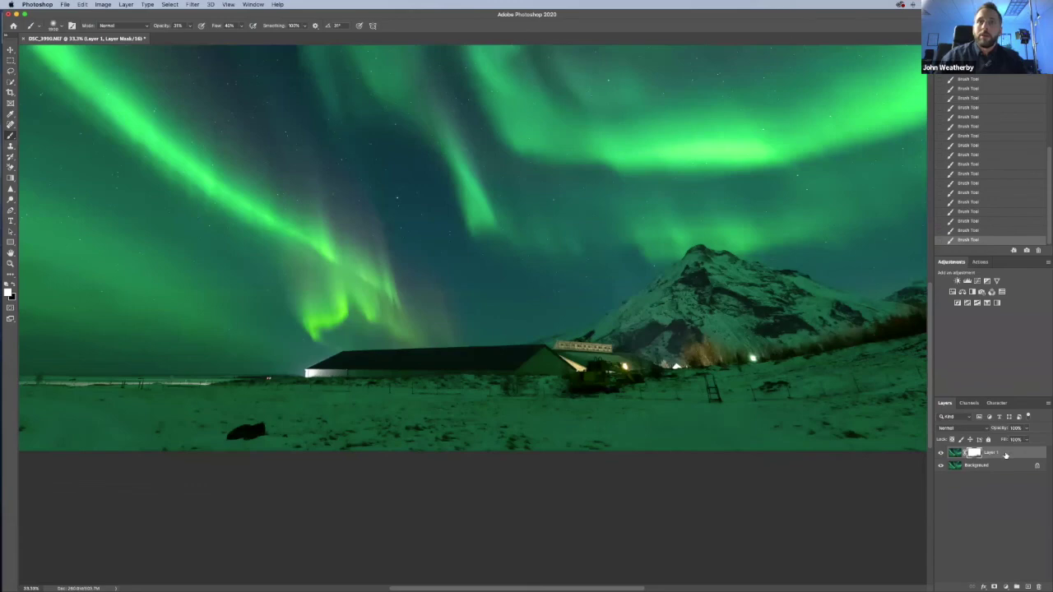
Stamp all visible layers into a new merged layer above Layer 1
{"action": "key", "text": "super+2"}
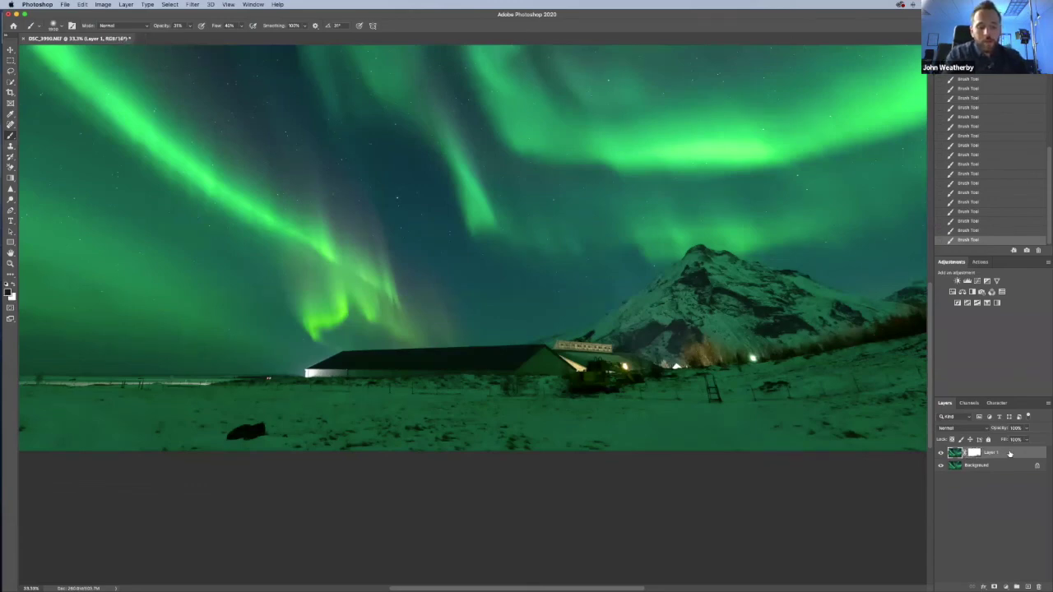
{"action": "key", "text": "super+alt+shift+e"}
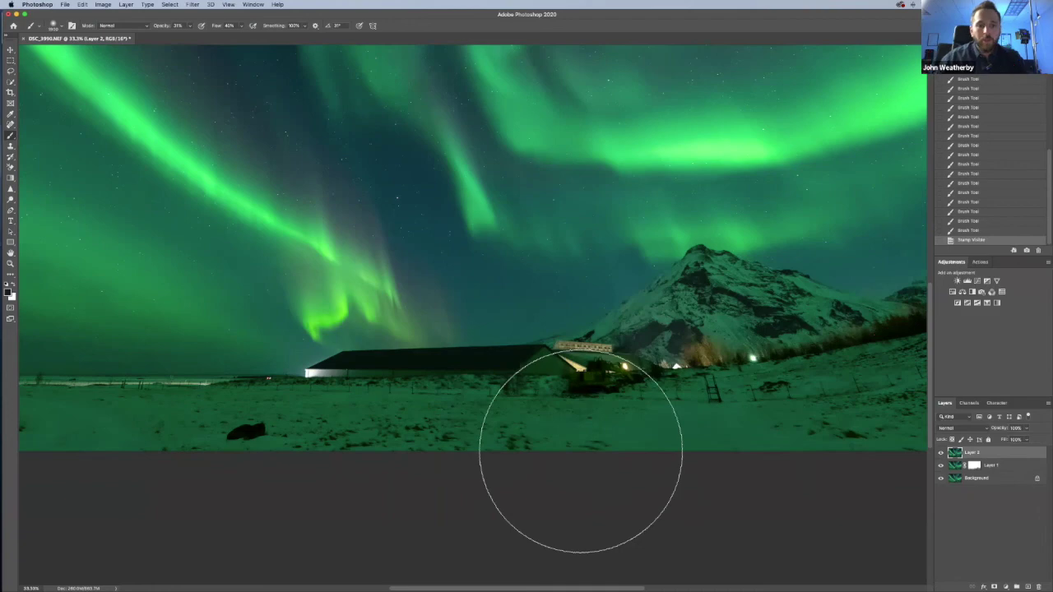
{"action": "scroll", "coordinate": [331, 301], "scroll_direction": "right", "scroll_amount": 1}
{"action": "left_click_drag", "start_coordinate": [416, 288], "coordinate": [506, 465]}
{"action": "key", "text": "super+minus"}
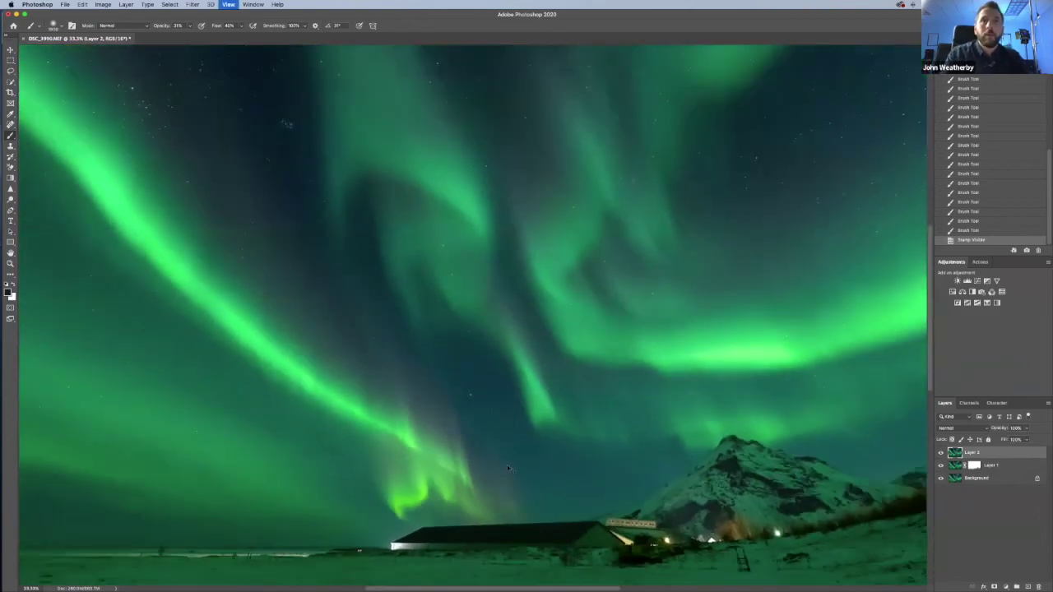
Add a Photo Filter adjustment layer with a blue cooling filter and compare the photo with and without it
{"action": "left_click", "coordinate": [1005, 585]}
{"action": "left_click", "coordinate": [1005, 517]}
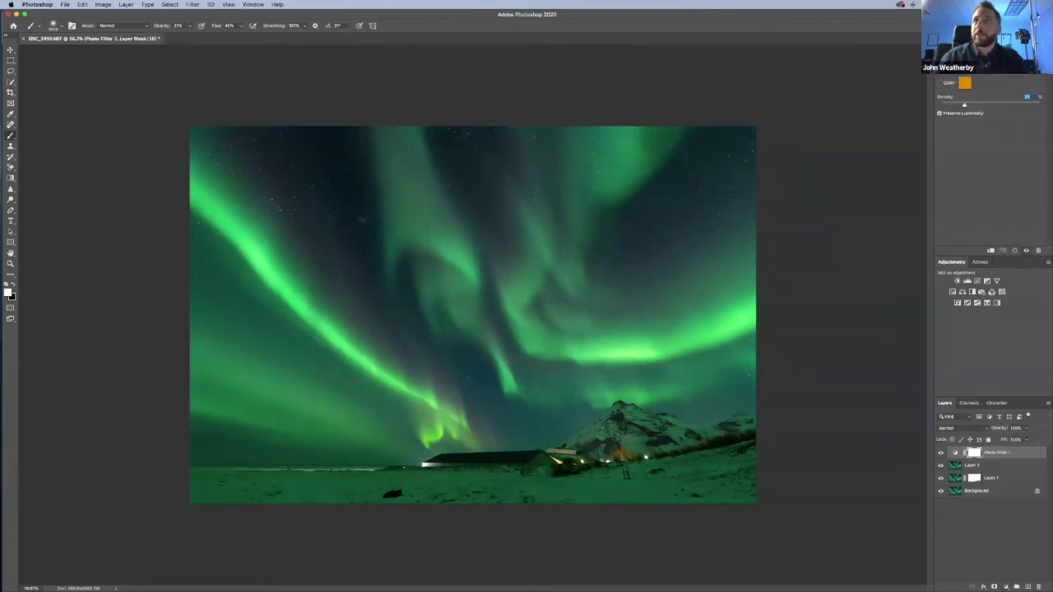
{"action": "left_click", "coordinate": [987, 71]}
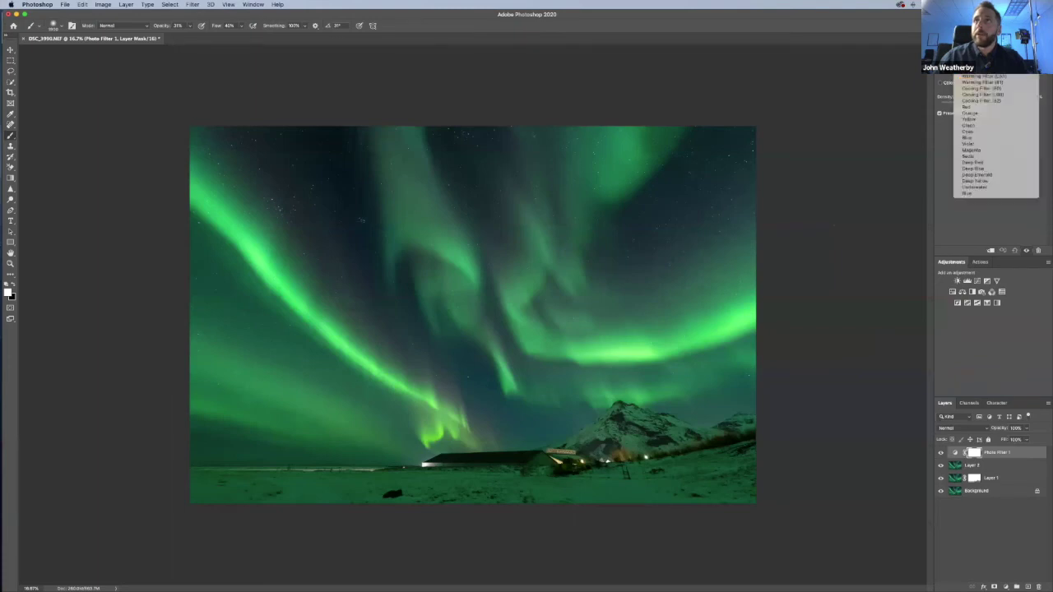
{"action": "left_click", "coordinate": [979, 92]}
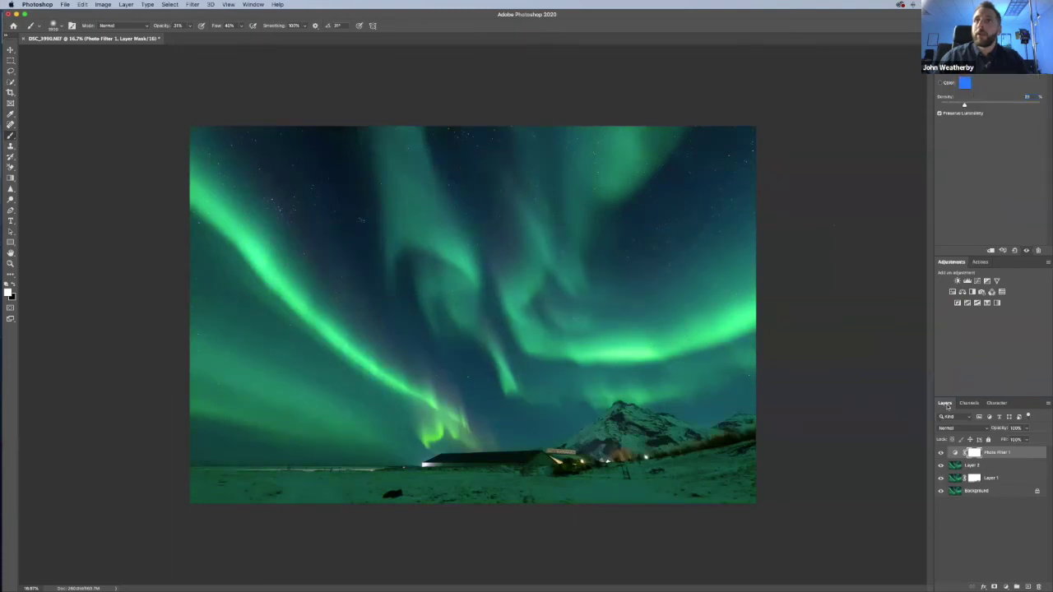
{"action": "left_click", "coordinate": [941, 454]}
{"action": "left_click", "coordinate": [941, 454]}
Try an orange warming filter, Magenta and Deep Emerald as the photo filter's colour
{"action": "left_click", "coordinate": [987, 72]}
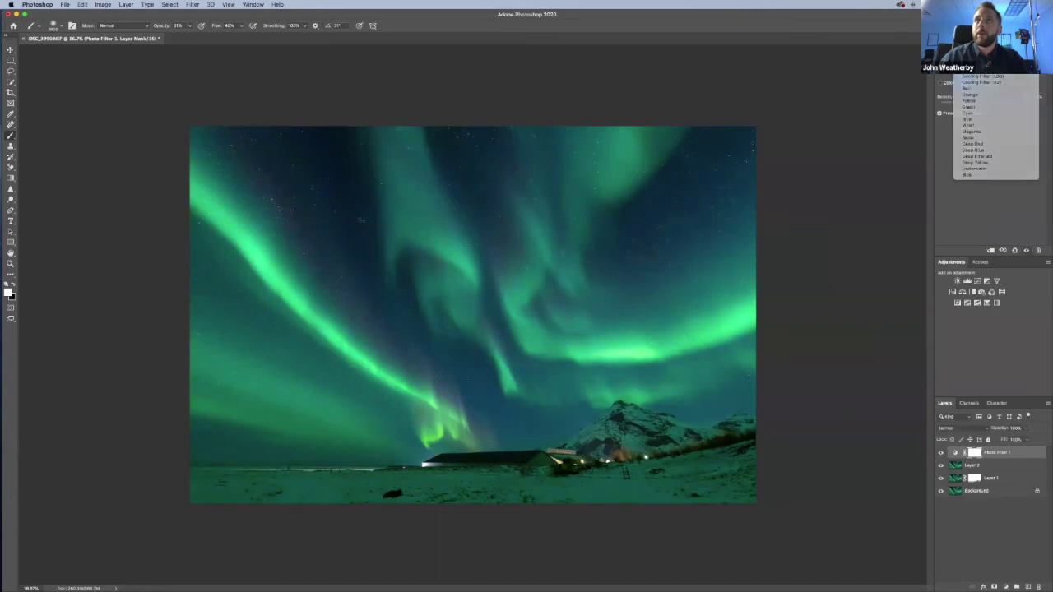
{"action": "left_click", "coordinate": [979, 28]}
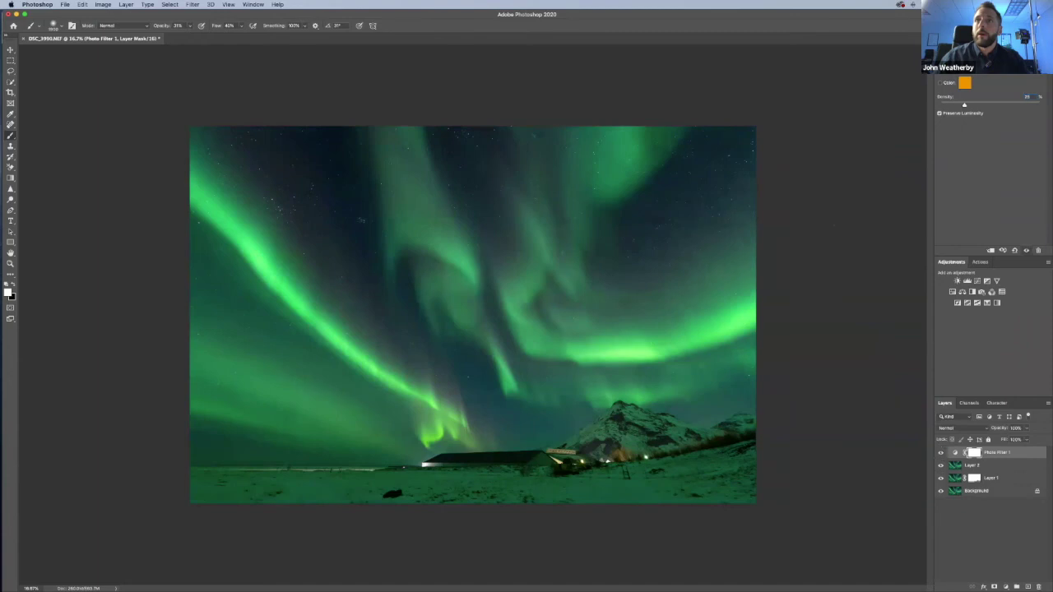
{"action": "left_click", "coordinate": [987, 73]}
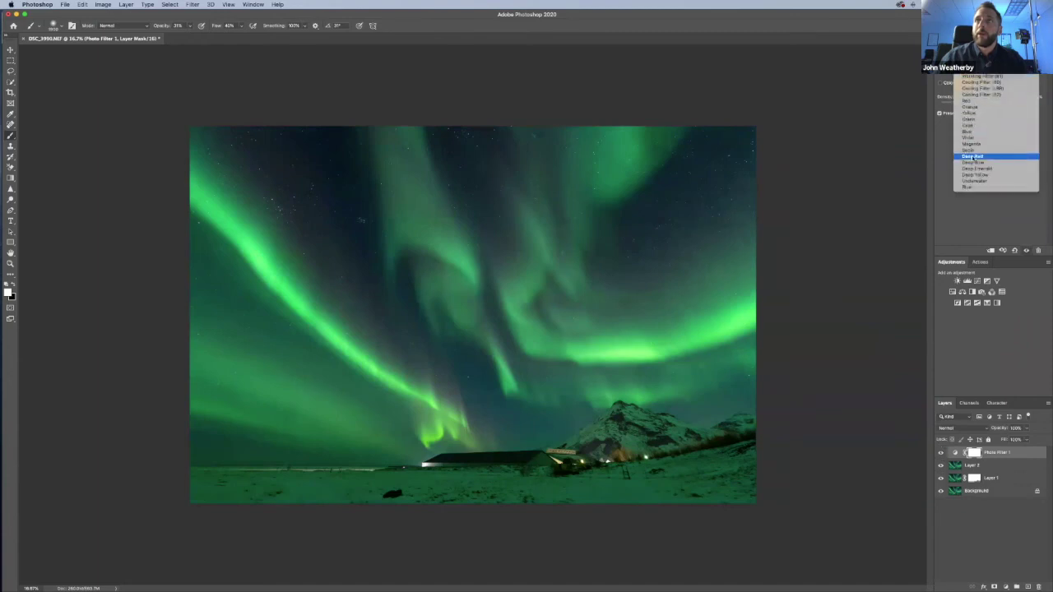
{"action": "left_click", "coordinate": [972, 144]}
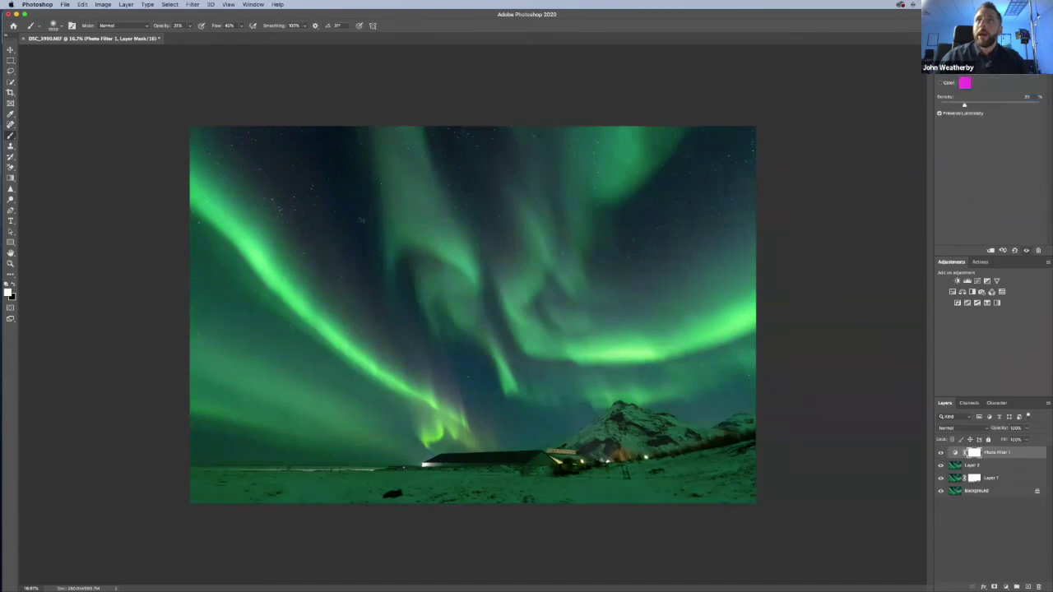
{"action": "left_click", "coordinate": [988, 72]}
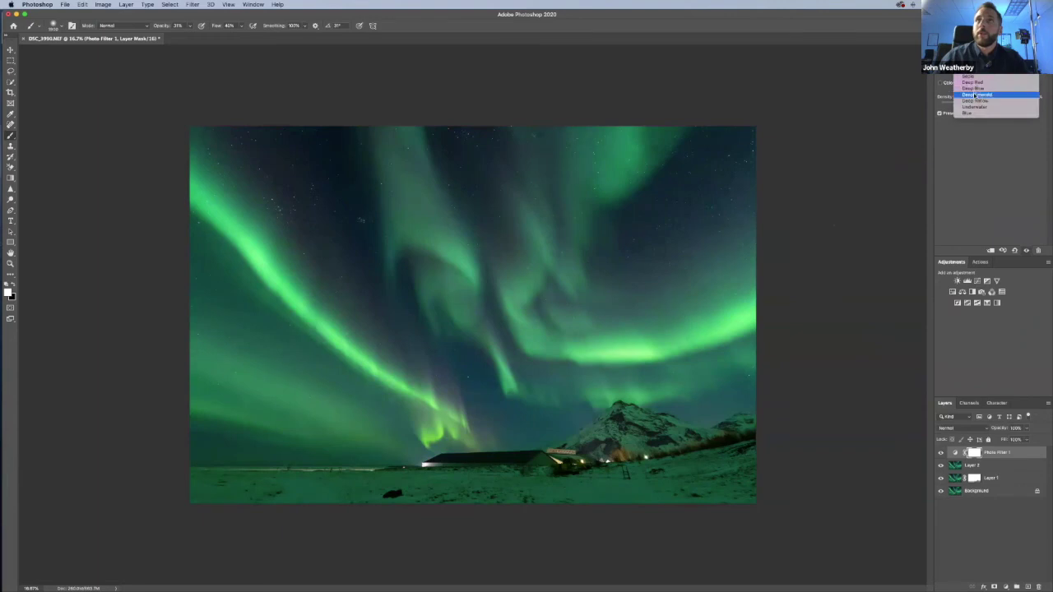
{"action": "left_click", "coordinate": [974, 97]}
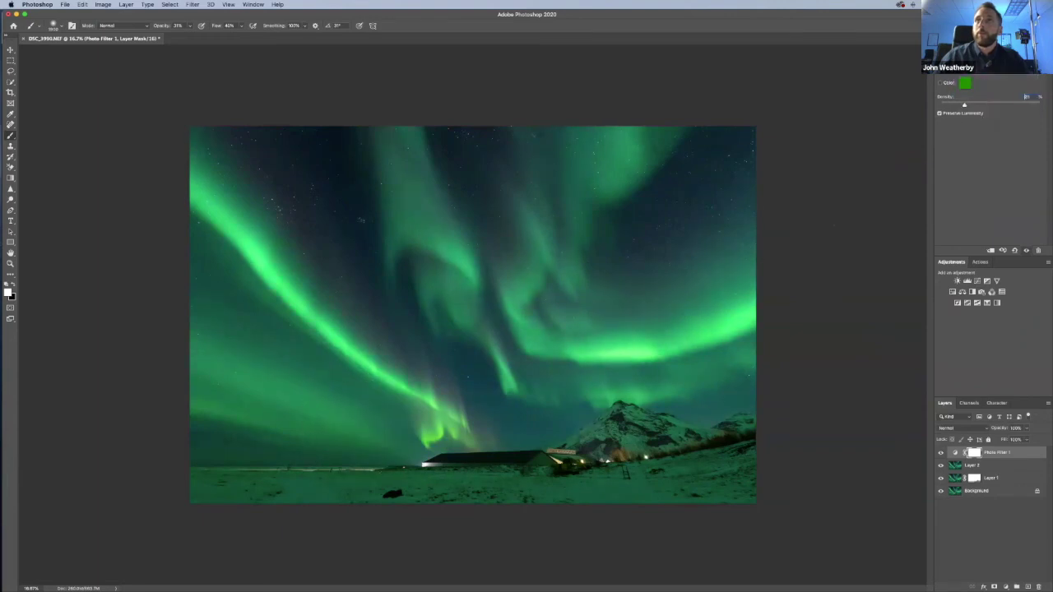
Try a brighter green as the photo filter's colour and hide the Photo Filter adjustment layer
{"action": "left_click", "coordinate": [1021, 88]}
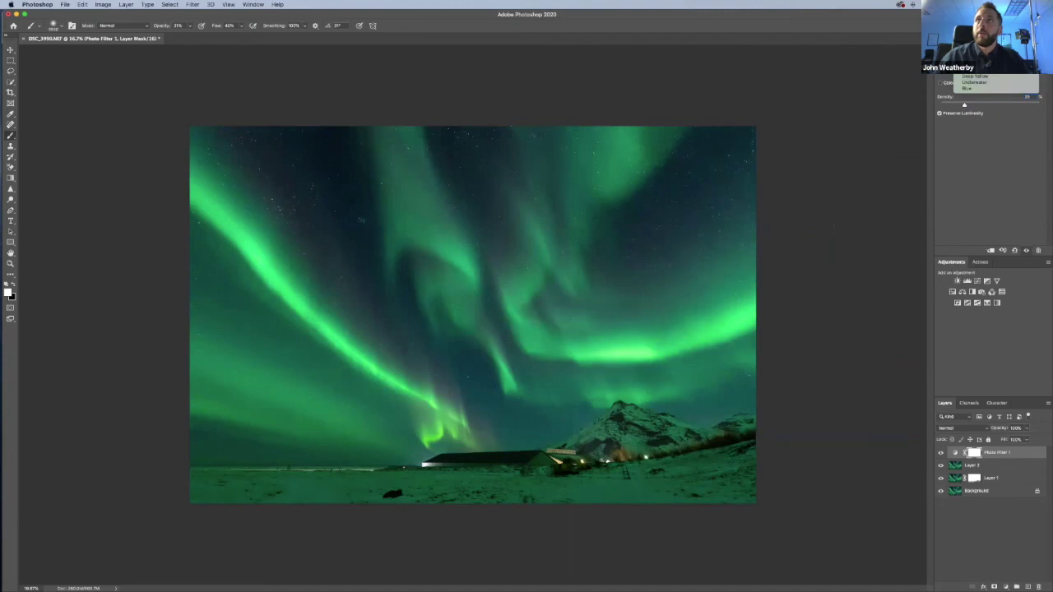
{"action": "key", "text": "Escape"}
{"action": "key", "text": "Return"}
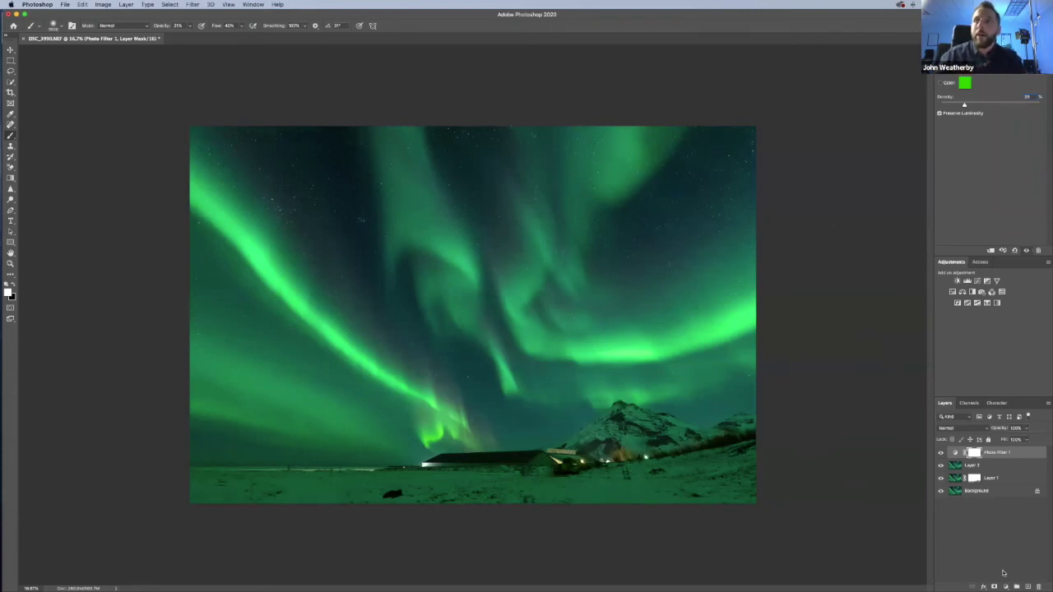
{"action": "left_click", "coordinate": [941, 453]}
Add a Color Balance adjustment layer with Magenta–Green at -23 and compare the photo with and without it
{"action": "left_click", "coordinate": [1001, 585]}
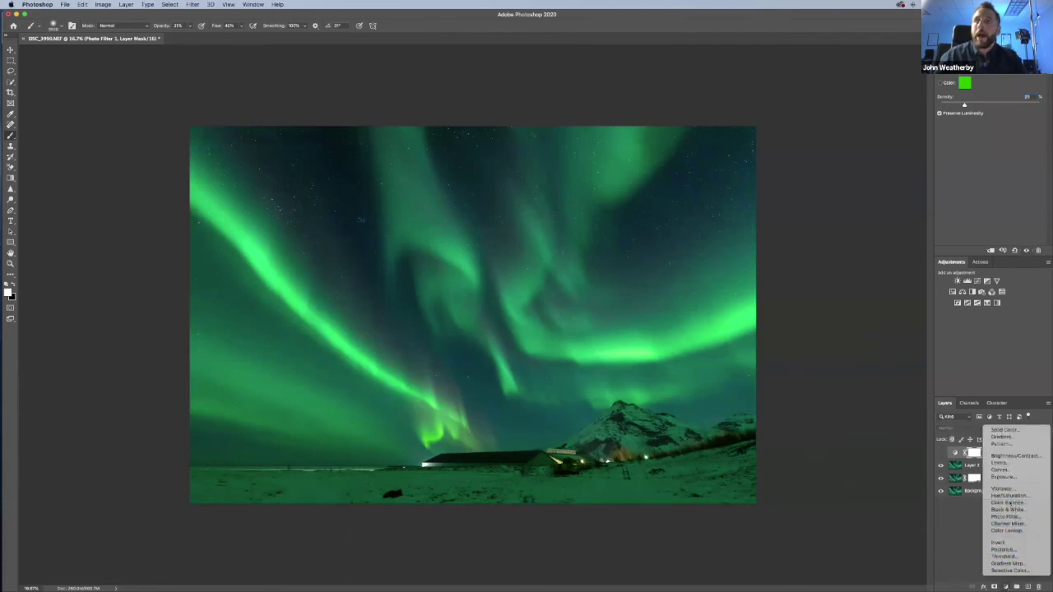
{"action": "left_click", "coordinate": [1002, 503]}
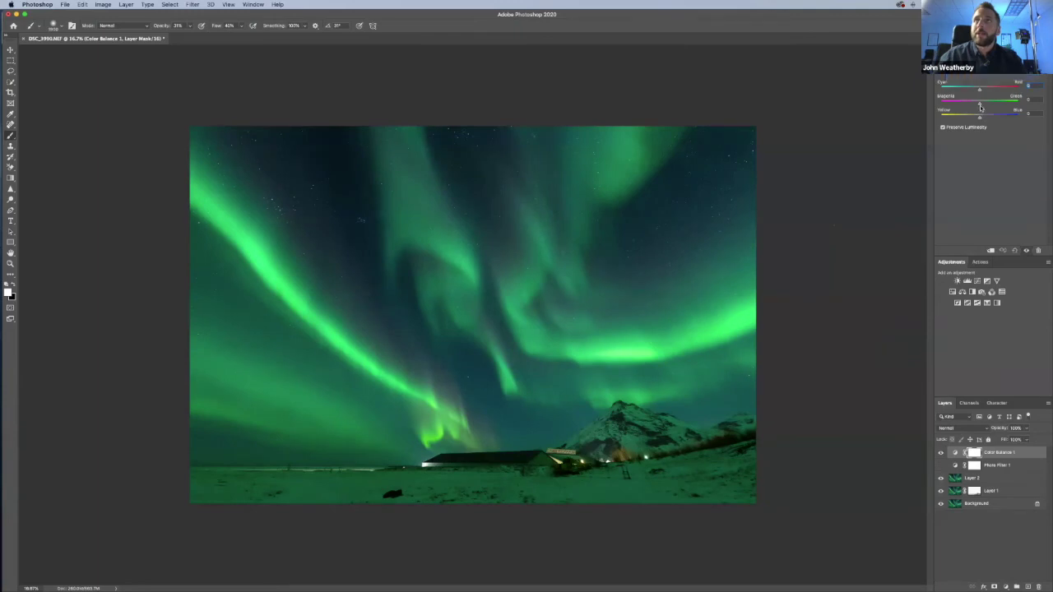
{"action": "mouse_move", "coordinate": [980, 103]}
{"action": "left_mouse_down"}
{"action": "mouse_move", "coordinate": [994, 105]}
{"action": "mouse_move", "coordinate": [980, 90]}
{"action": "mouse_move", "coordinate": [992, 92]}
{"action": "mouse_move", "coordinate": [976, 118]}
{"action": "mouse_move", "coordinate": [986, 120]}
{"action": "left_mouse_up"}
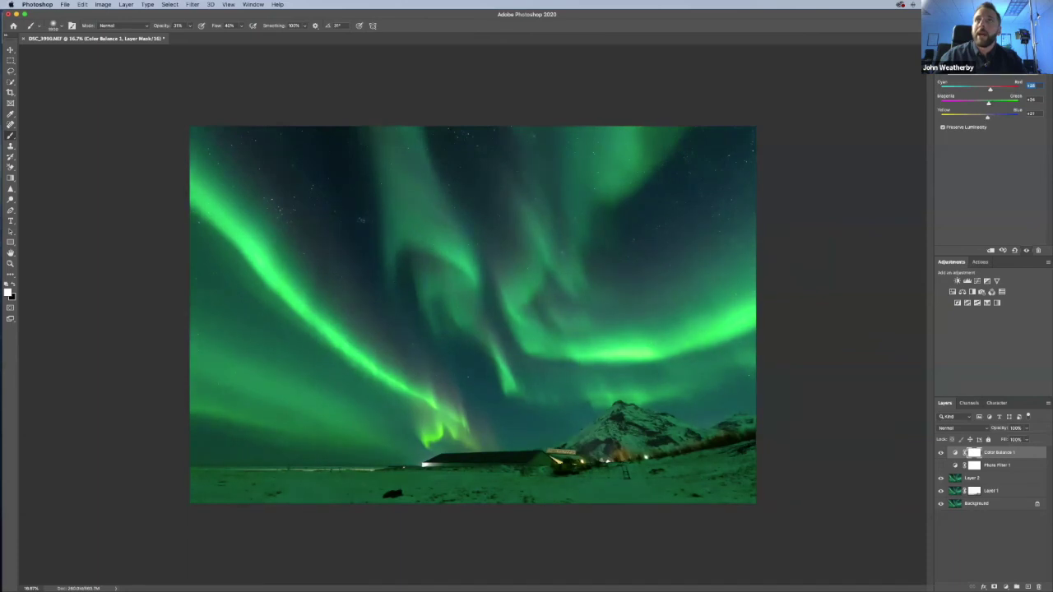
{"action": "left_click", "coordinate": [983, 76]}
{"action": "left_click_drag", "start_coordinate": [980, 105], "coordinate": [970, 104]}
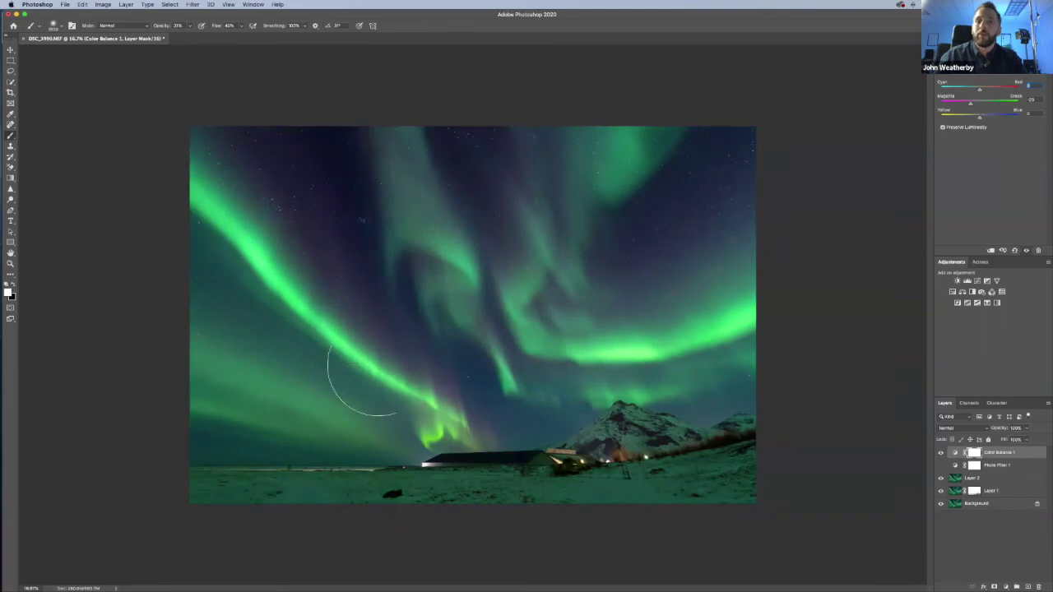
{"action": "left_click", "coordinate": [942, 454]}
{"action": "left_click", "coordinate": [941, 454]}
{"action": "left_click", "coordinate": [942, 454]}
{"action": "left_click", "coordinate": [942, 454]}
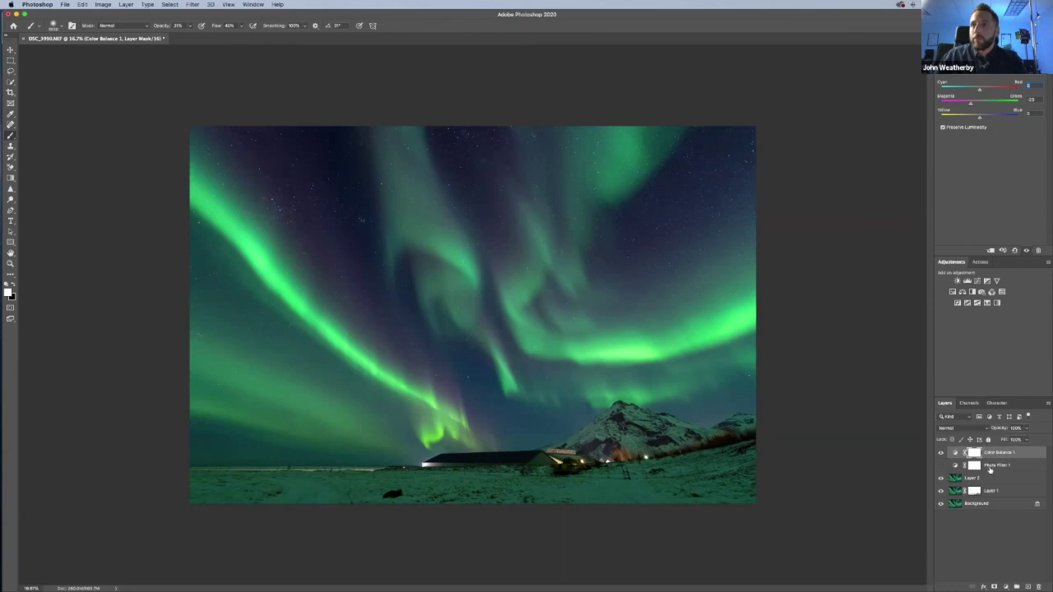
Add a Curves adjustment layer and shape a gentle S-curve that slightly lowers the shadows and raises the highlights to an output of 200
{"action": "left_click", "coordinate": [1005, 587]}
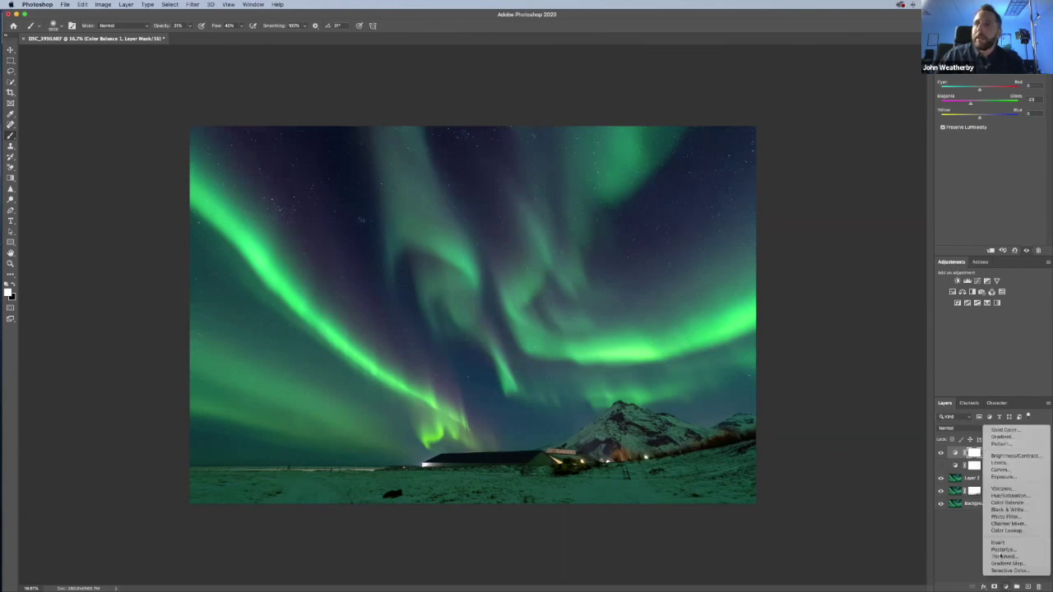
{"action": "left_click", "coordinate": [1003, 470]}
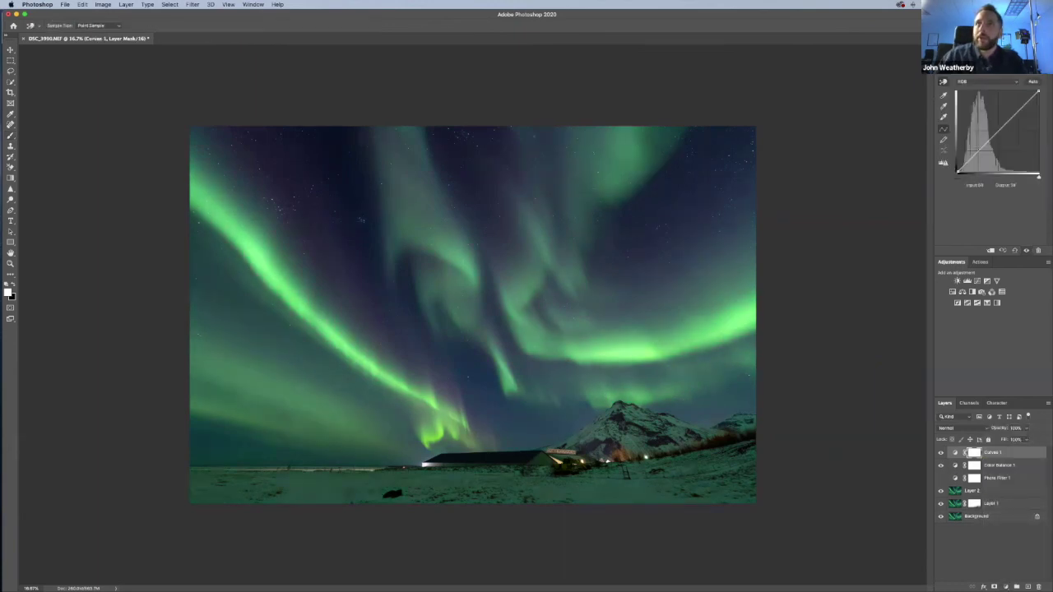
{"action": "left_click_drag", "start_coordinate": [979, 149], "coordinate": [1014, 108]}
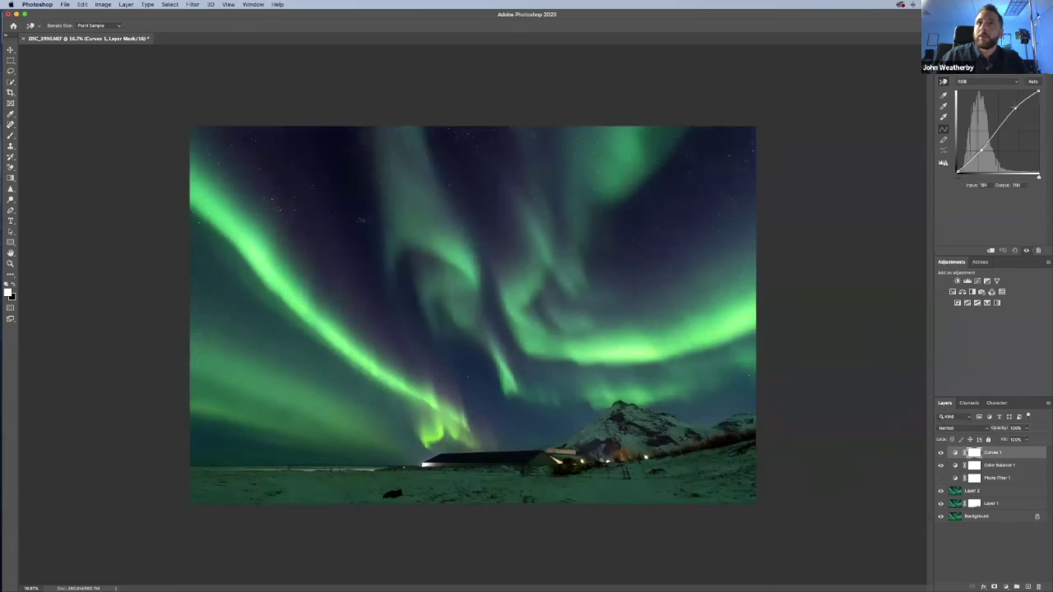
Compare the photo with and without the Curves layer and lower the layer's opacity to about 46%
{"action": "left_click", "coordinate": [940, 453]}
{"action": "left_click", "coordinate": [940, 454]}
{"action": "left_click", "coordinate": [940, 454]}
{"action": "left_click", "coordinate": [941, 453]}
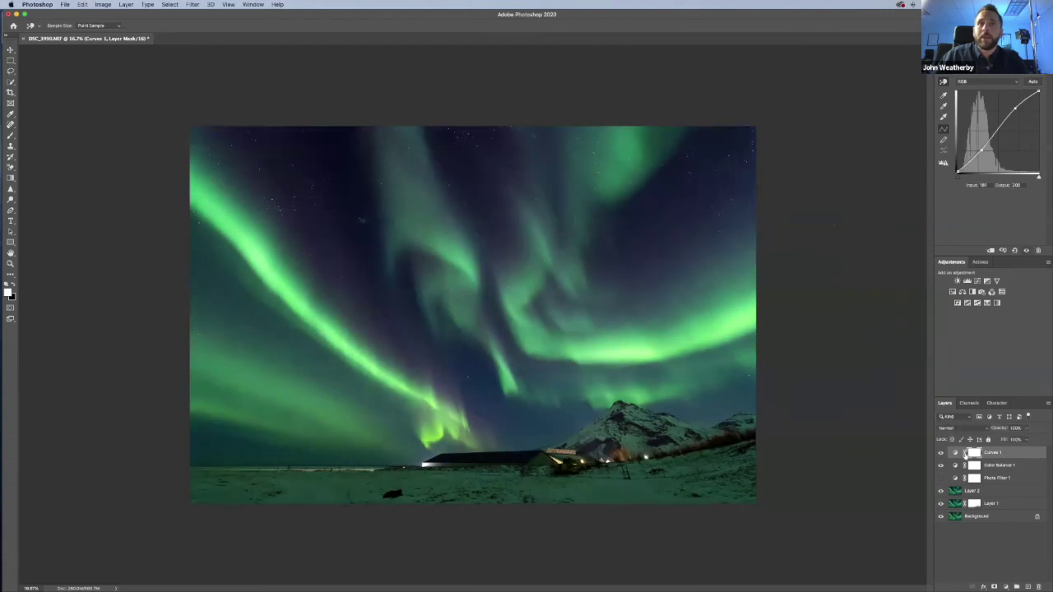
{"action": "left_click", "coordinate": [1024, 429]}
{"action": "mouse_move", "coordinate": [1026, 441]}
{"action": "left_mouse_down"}
{"action": "mouse_move", "coordinate": [987, 441]}
{"action": "mouse_move", "coordinate": [1006, 440]}
{"action": "left_mouse_up"}
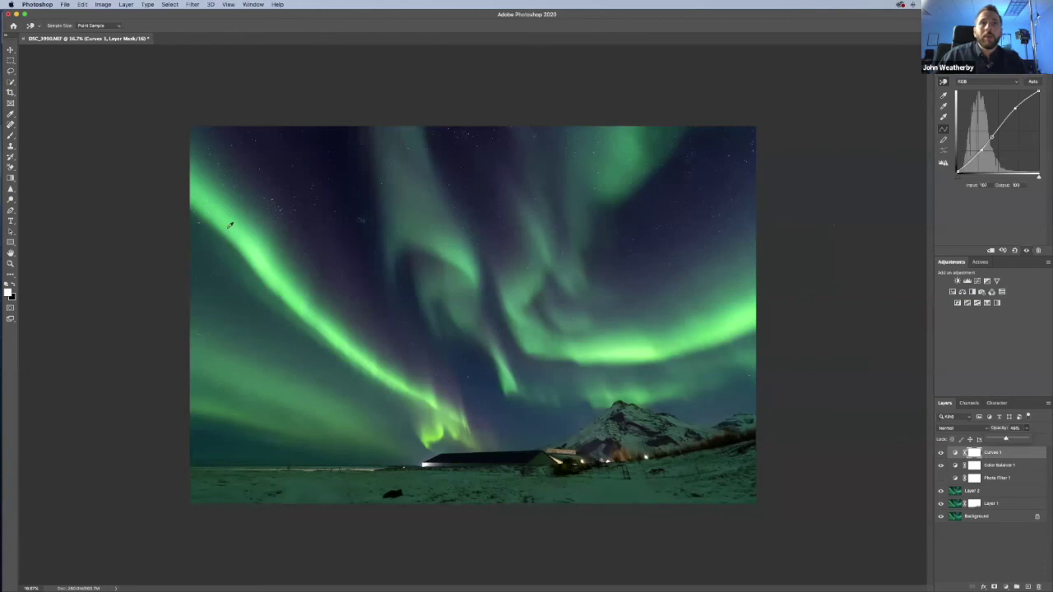